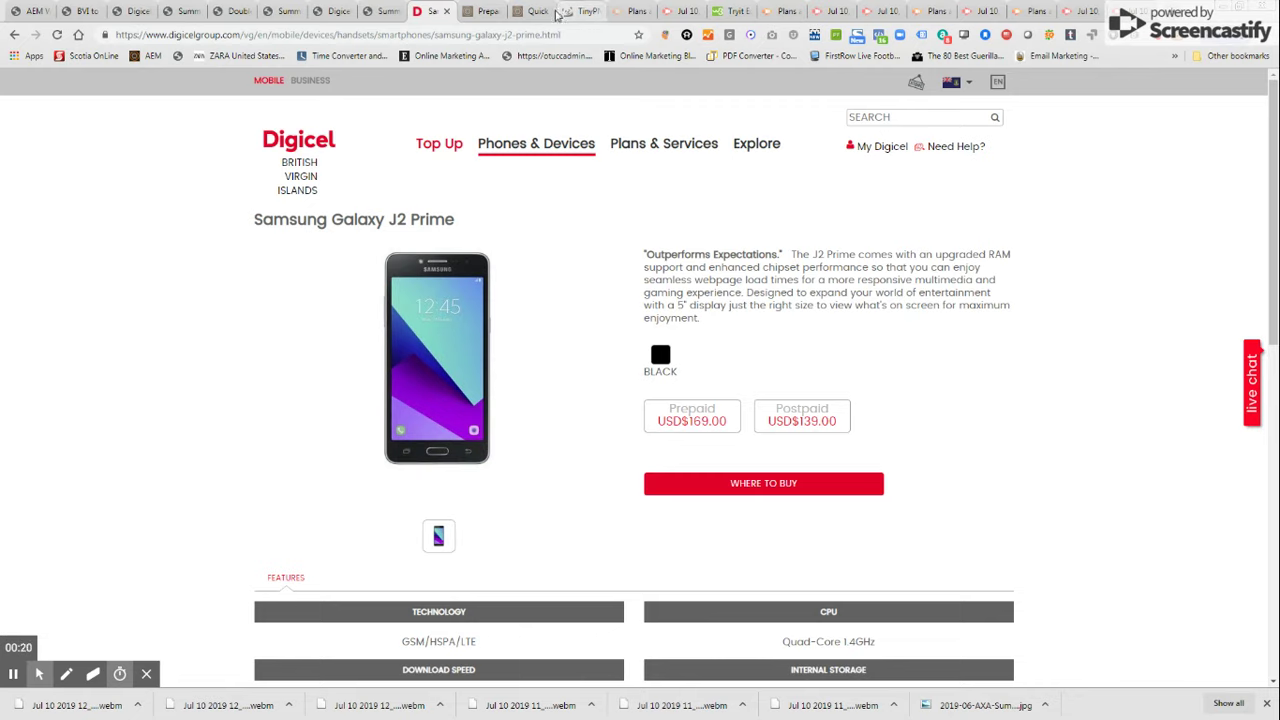
Step: Copy the phone page's URL path as reference and browse the AEM site tree to British Virgin Islands > English > Mobile > Phones & Devices > Handsets
{"action": "left_click_drag", "start_coordinate": [566, 34], "coordinate": [284, 46]}
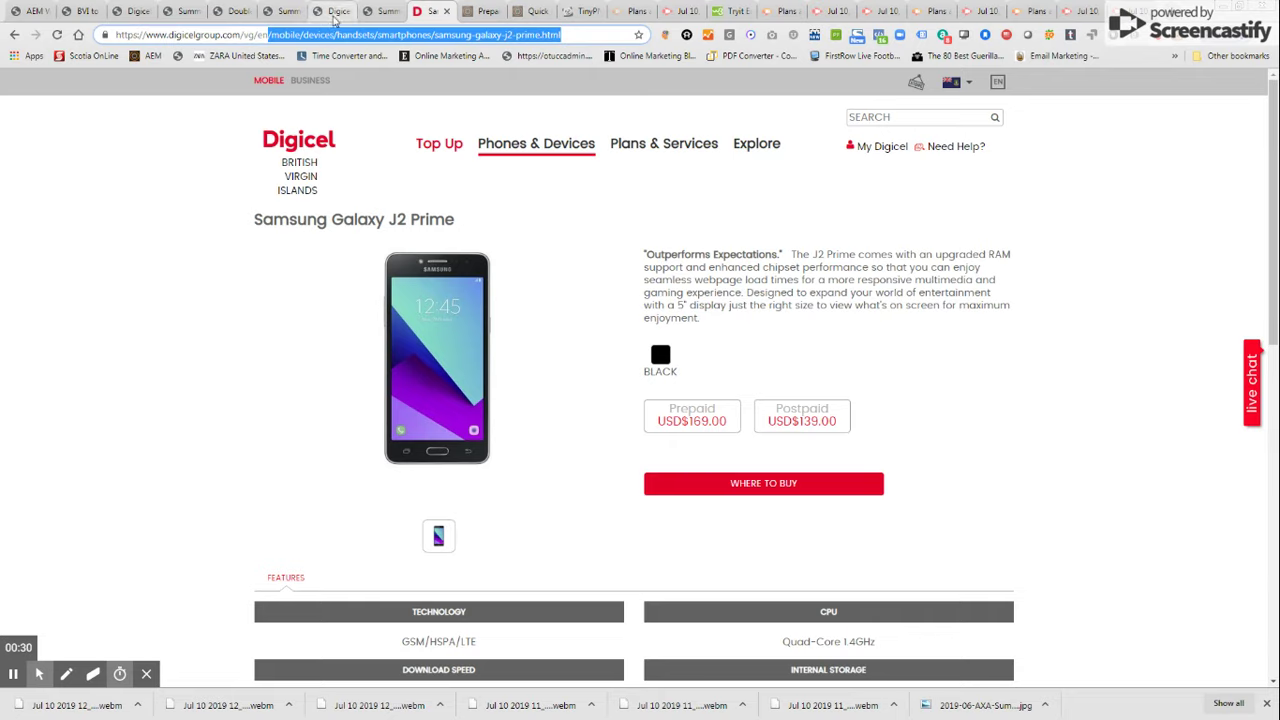
{"action": "left_click", "coordinate": [16, 14]}
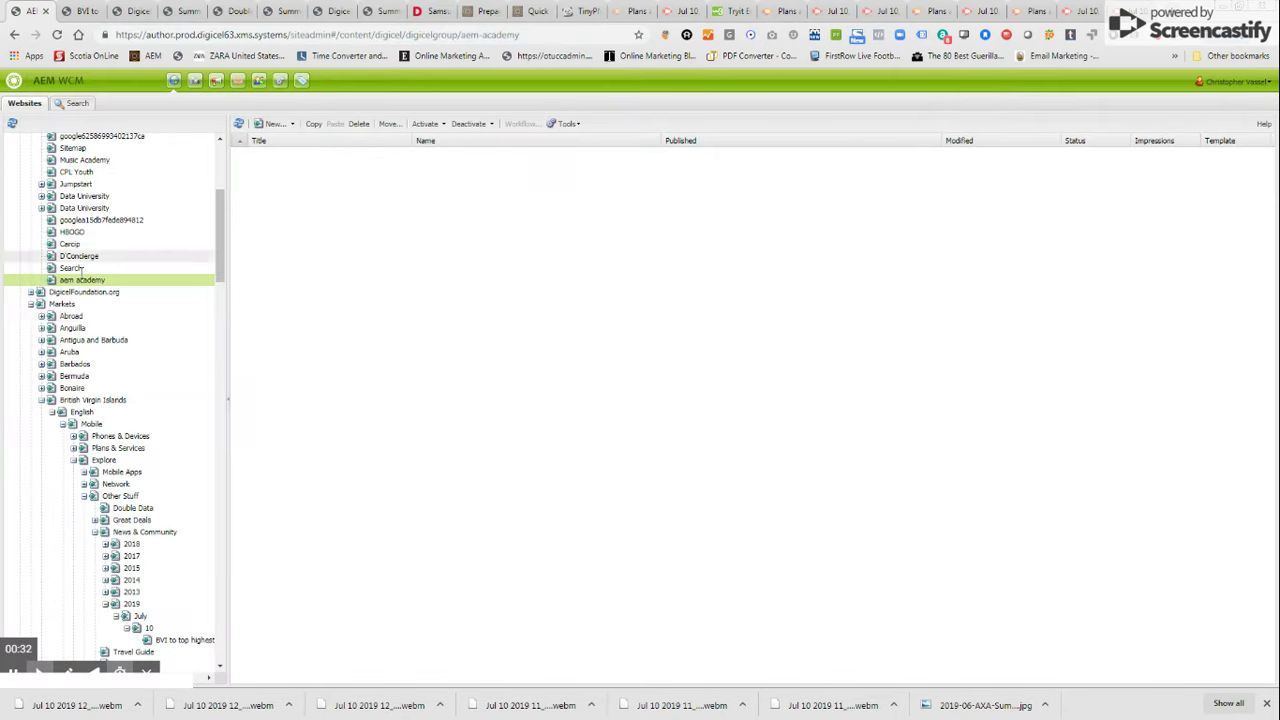
{"action": "left_click", "coordinate": [20, 270]}
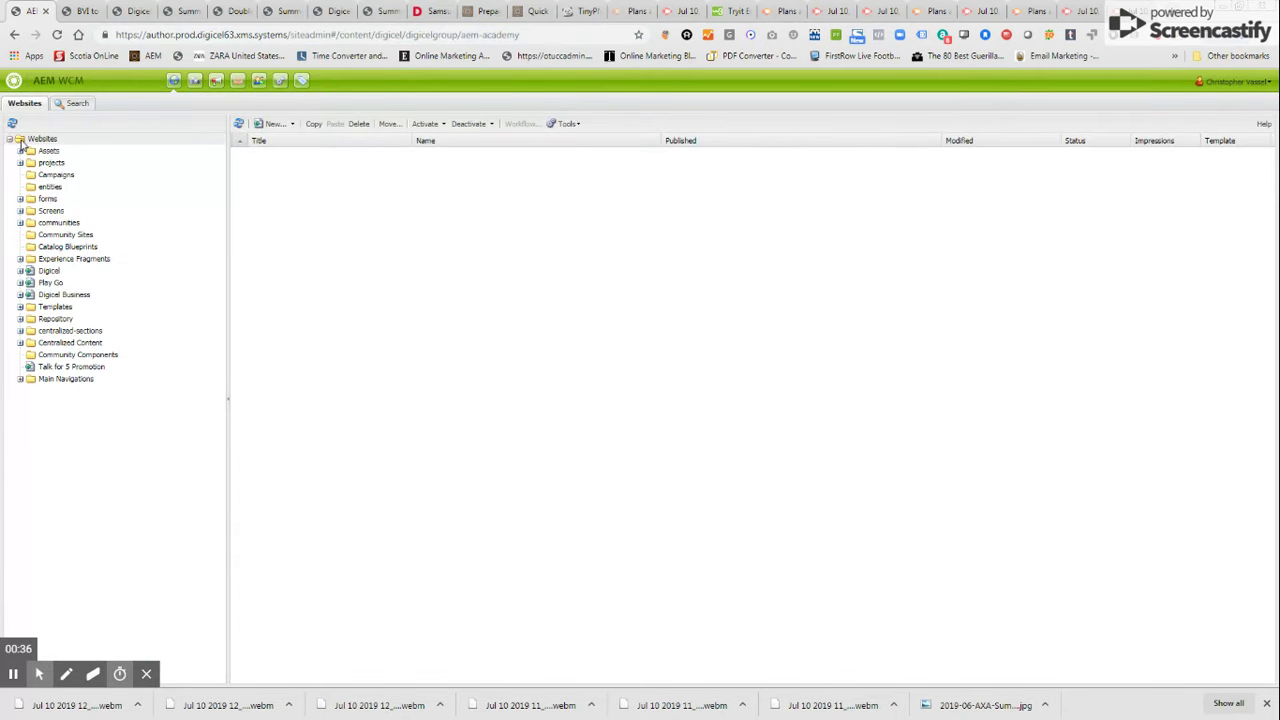
{"action": "left_click", "coordinate": [48, 270]}
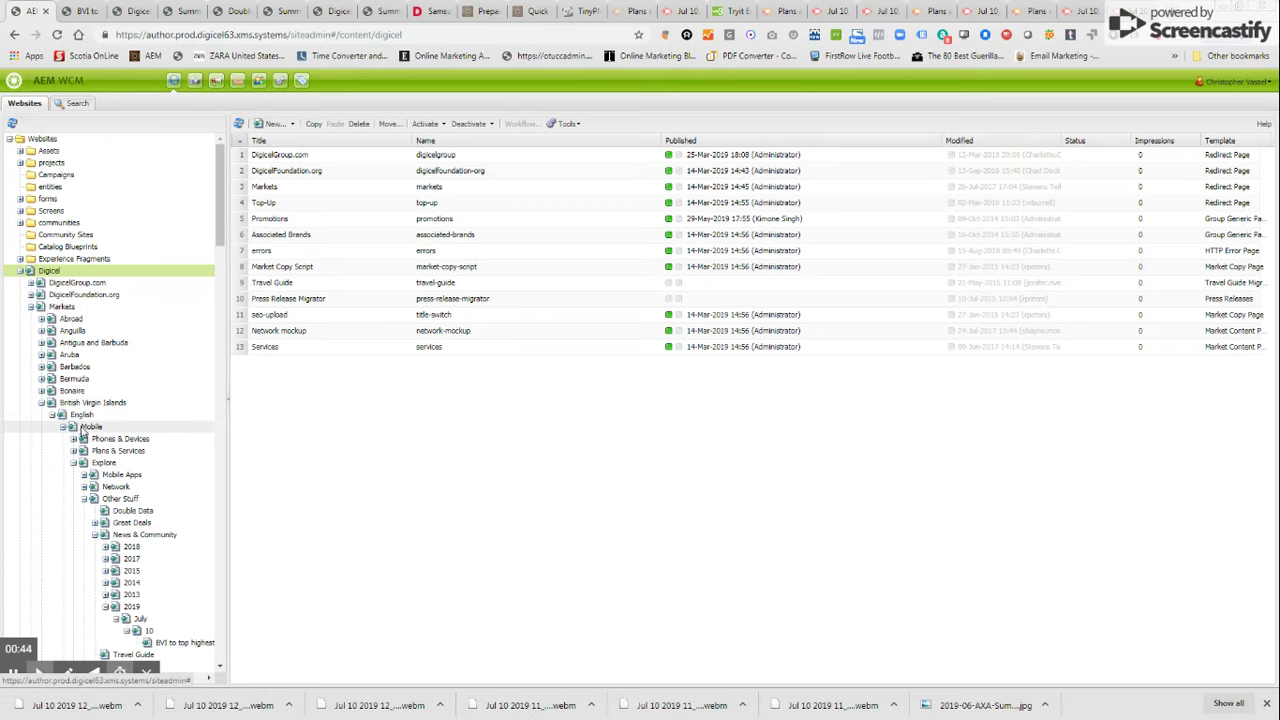
{"action": "left_click", "coordinate": [117, 450]}
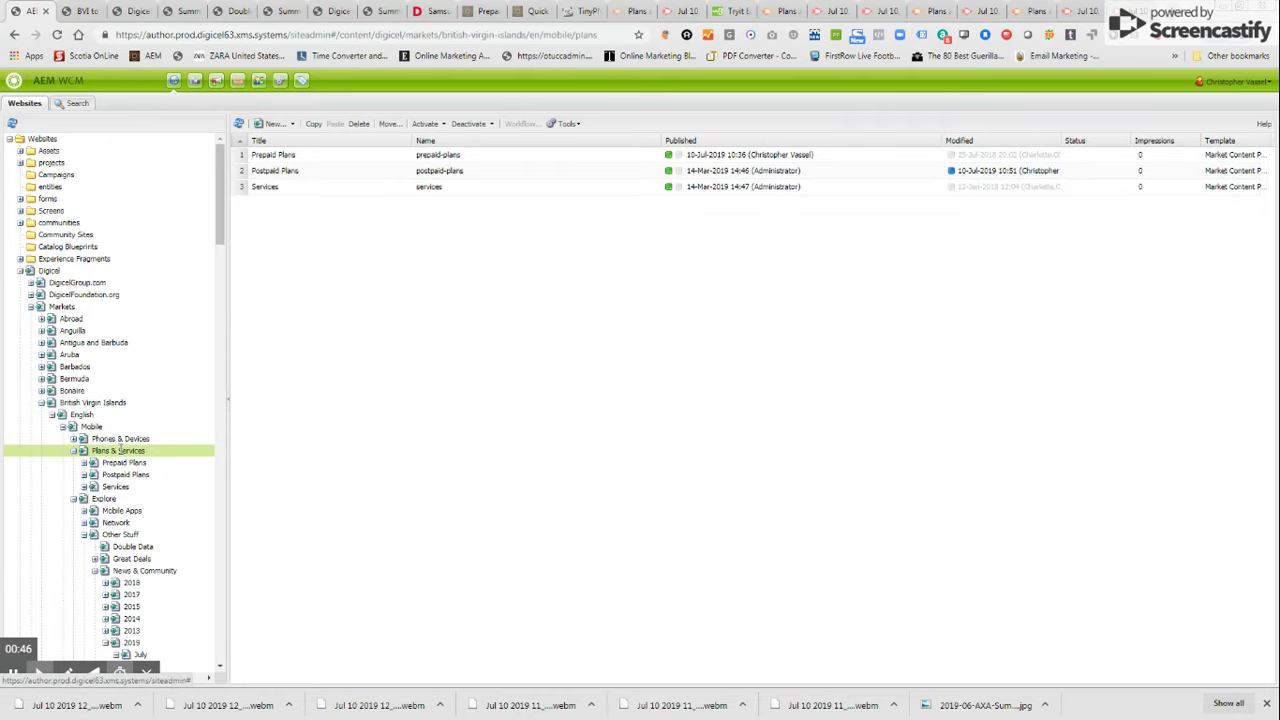
{"action": "left_click", "coordinate": [113, 437]}
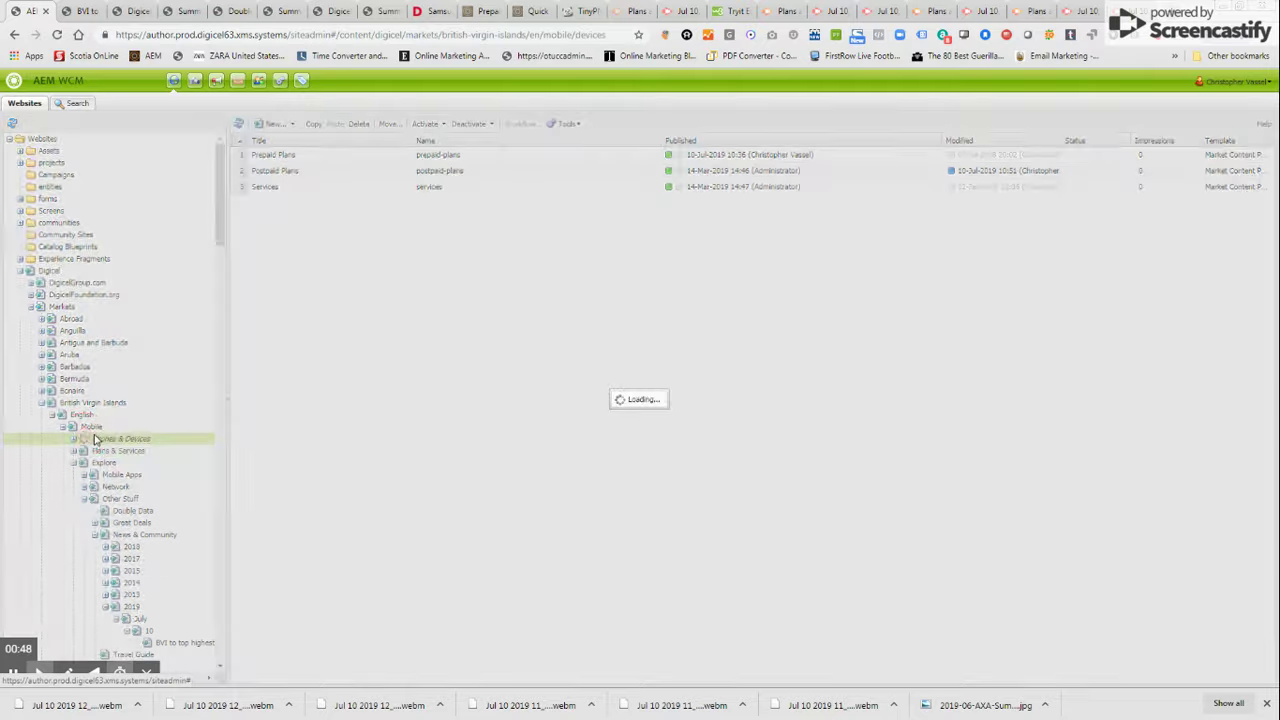
{"action": "left_click", "coordinate": [140, 453]}
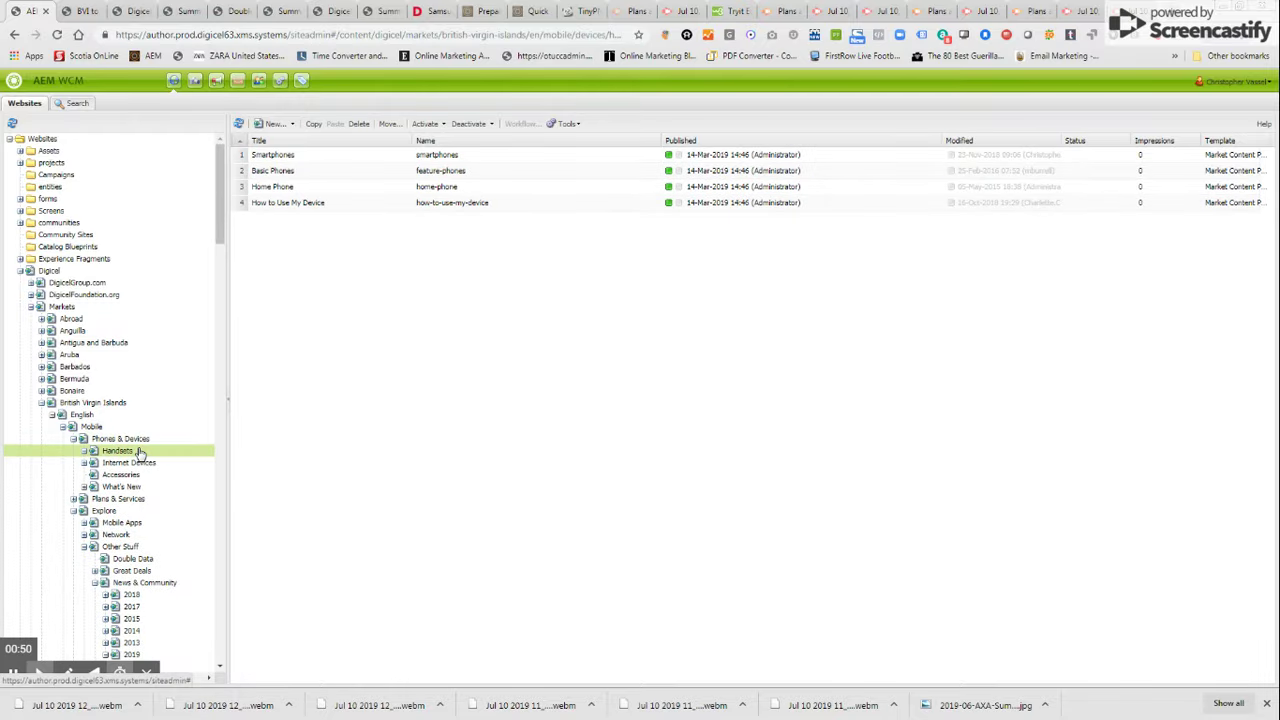
Step: Recheck the live phone page's URL, list the Smartphones pages under Handsets and open the Samsung Galaxy J2 Prime page for editing
{"action": "left_click", "coordinate": [428, 14]}
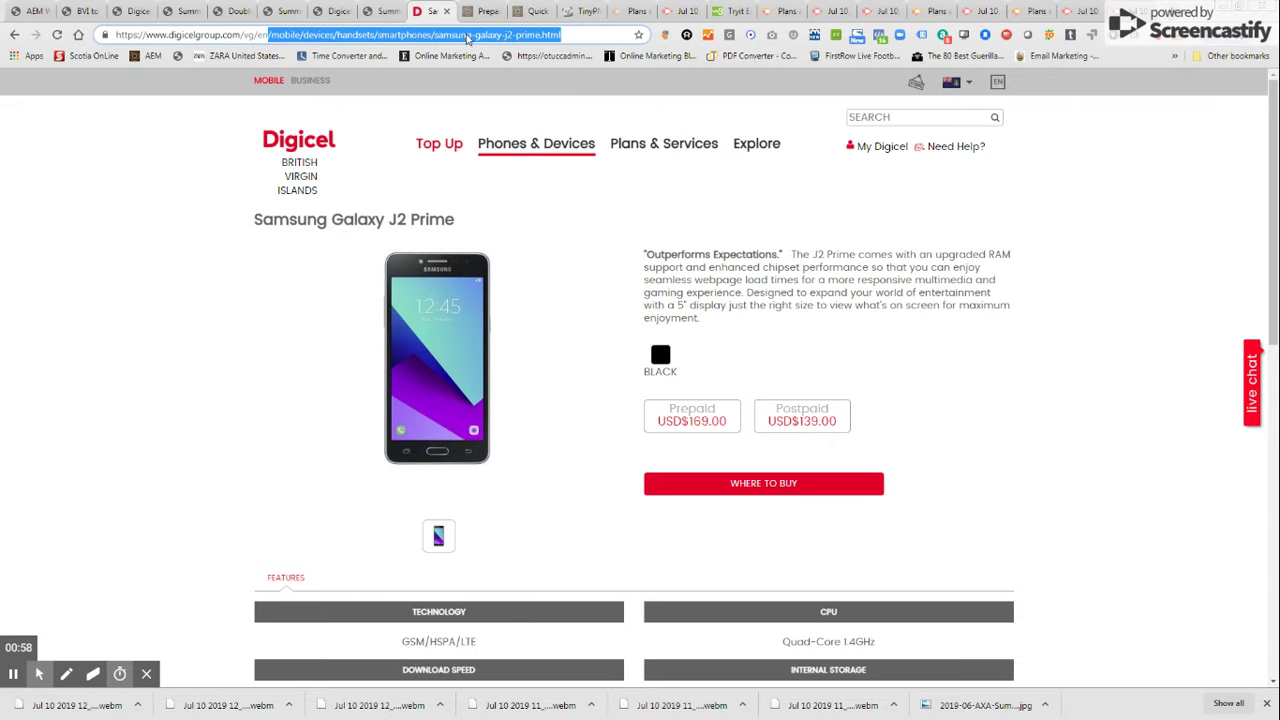
{"action": "left_click", "coordinate": [31, 14]}
{"action": "left_click", "coordinate": [132, 464]}
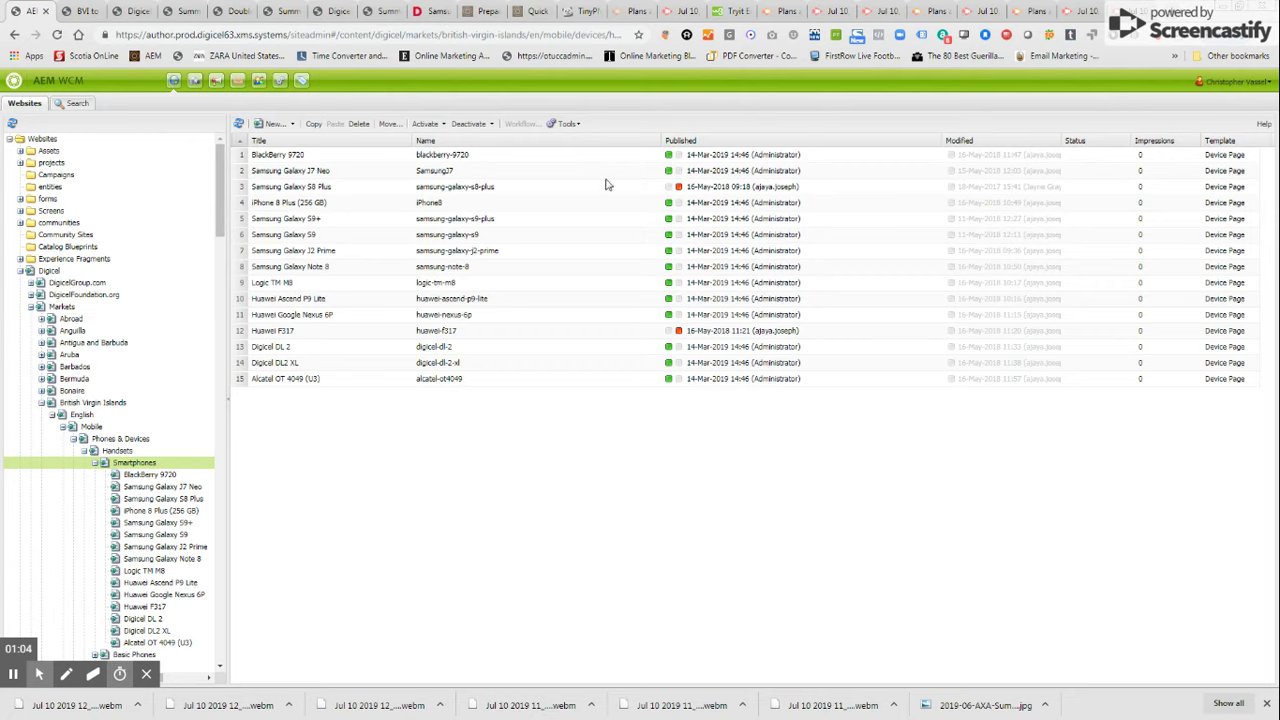
{"action": "left_click", "coordinate": [297, 252]}
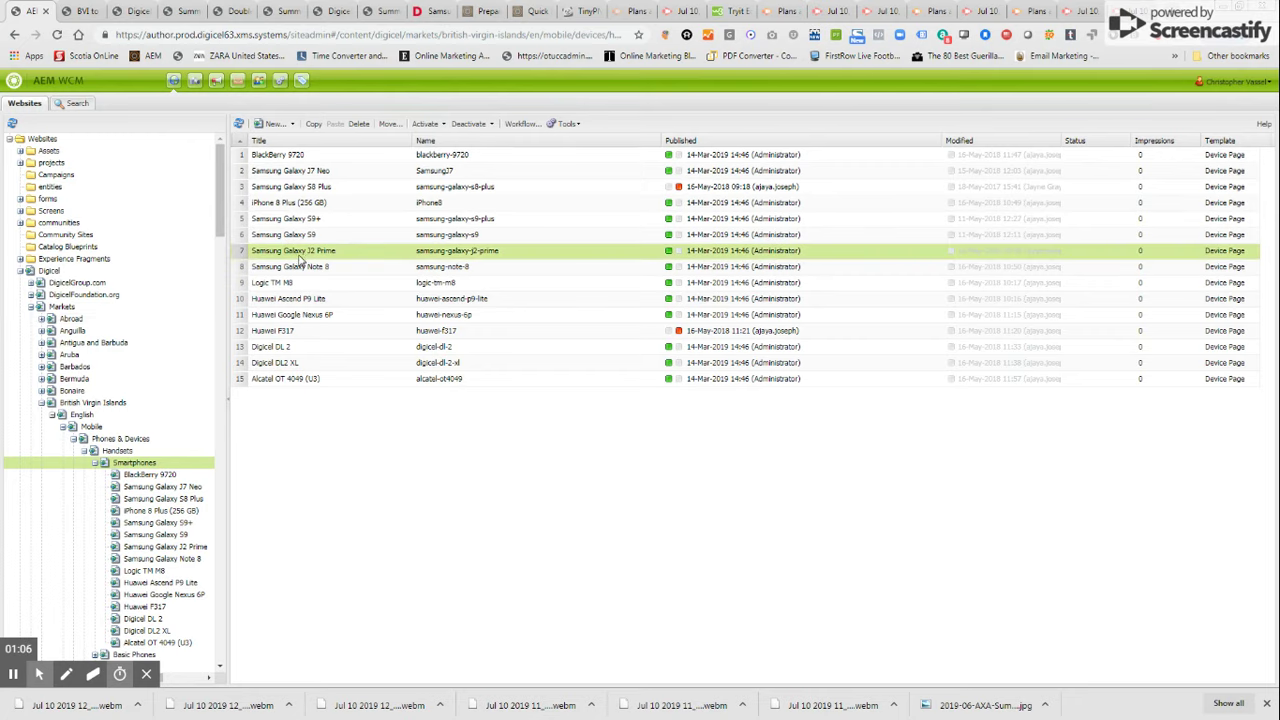
{"action": "double_click", "coordinate": [481, 258]}
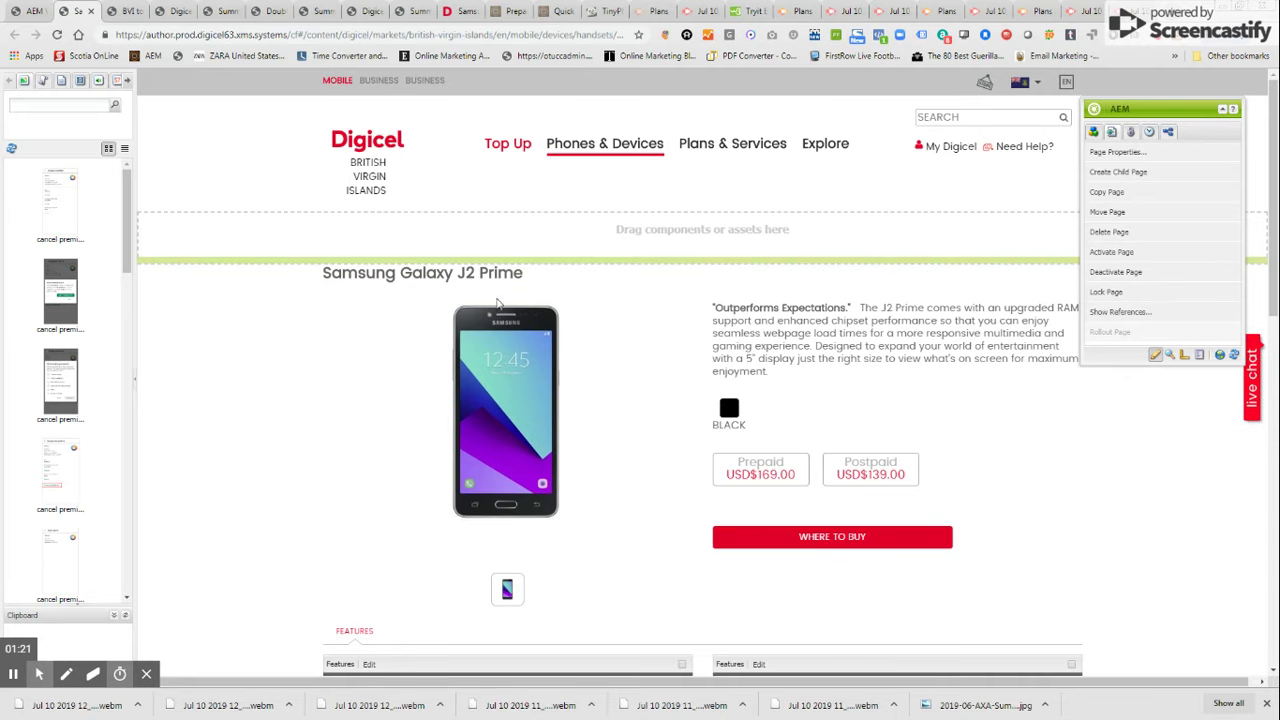
{"action": "right_click", "coordinate": [593, 322]}
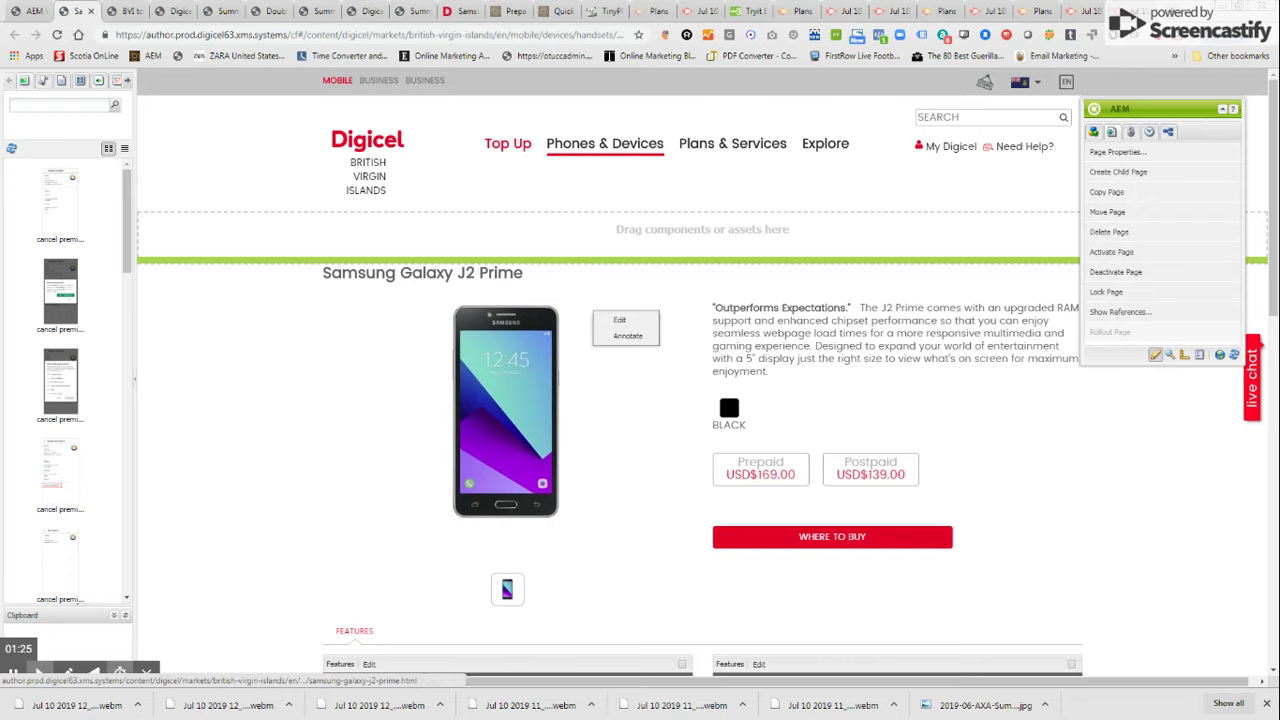
{"action": "left_click", "coordinate": [811, 408]}
{"action": "scroll", "coordinate": [331, 489], "scroll_direction": "down", "scroll_amount": 4}
{"action": "scroll", "coordinate": [331, 489], "scroll_direction": "up", "scroll_amount": 4}
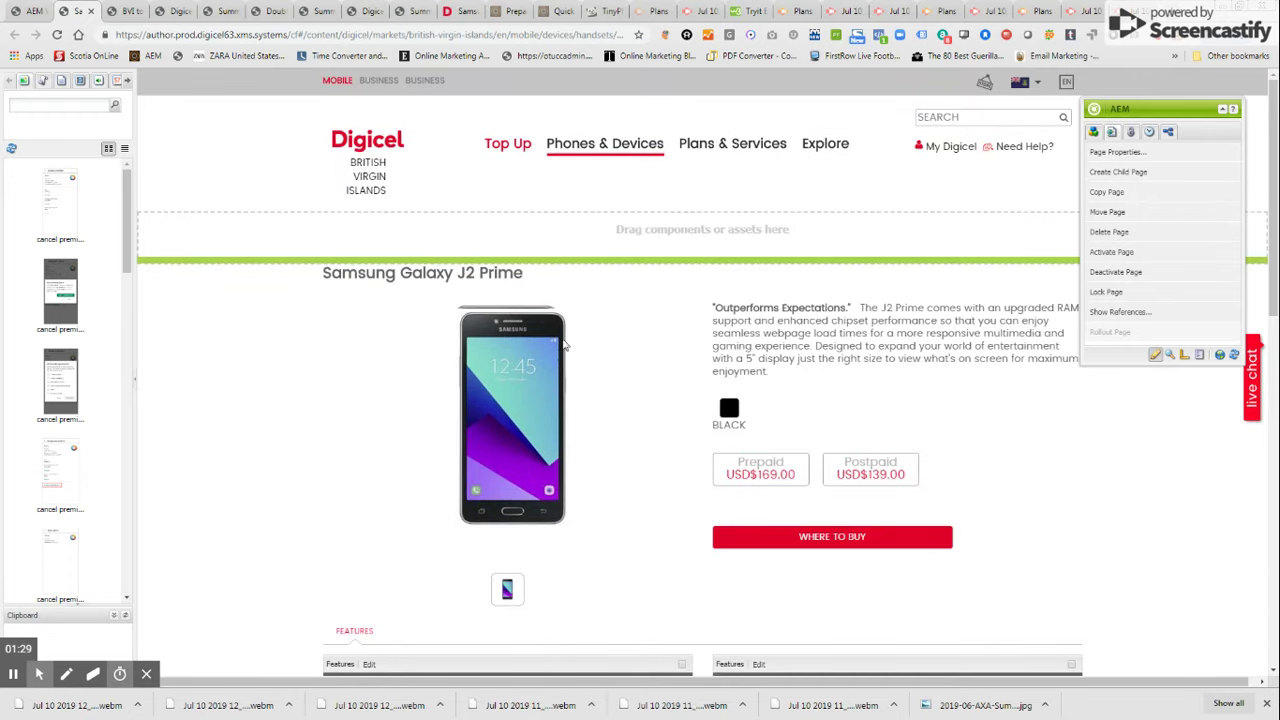
{"action": "right_click", "coordinate": [592, 294]}
{"action": "left_click", "coordinate": [640, 386]}
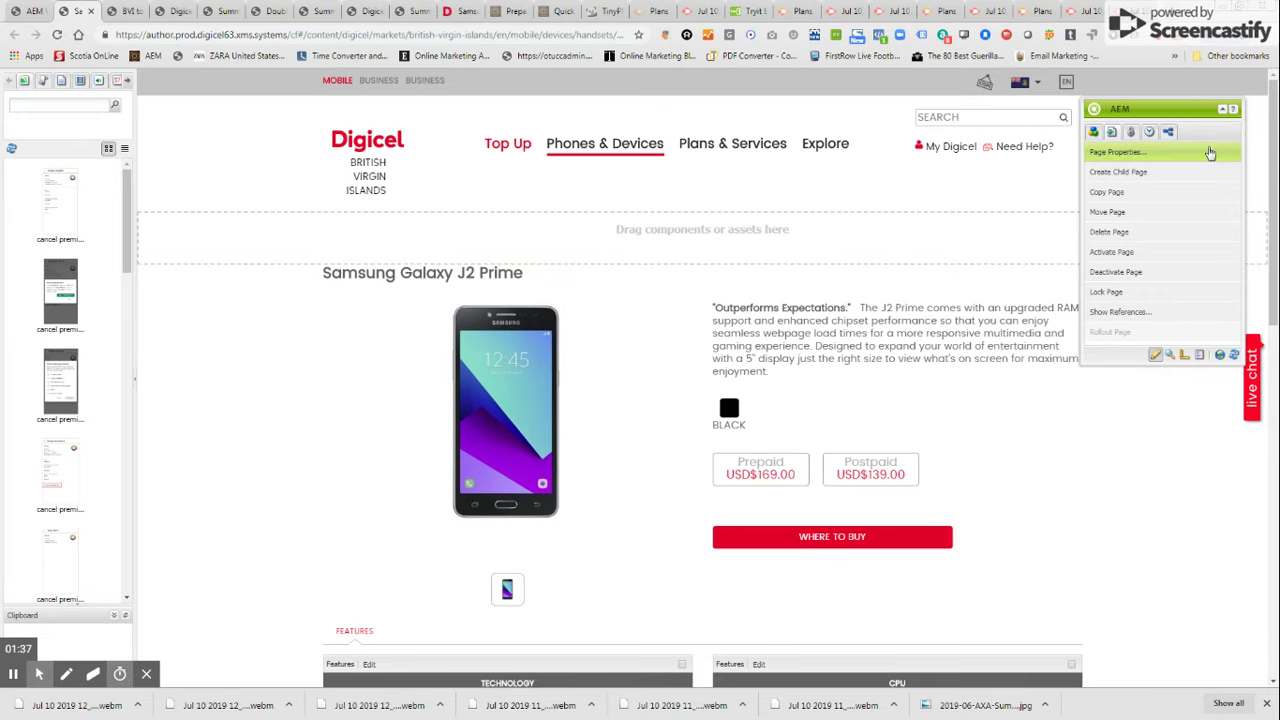
{"action": "left_click", "coordinate": [678, 293]}
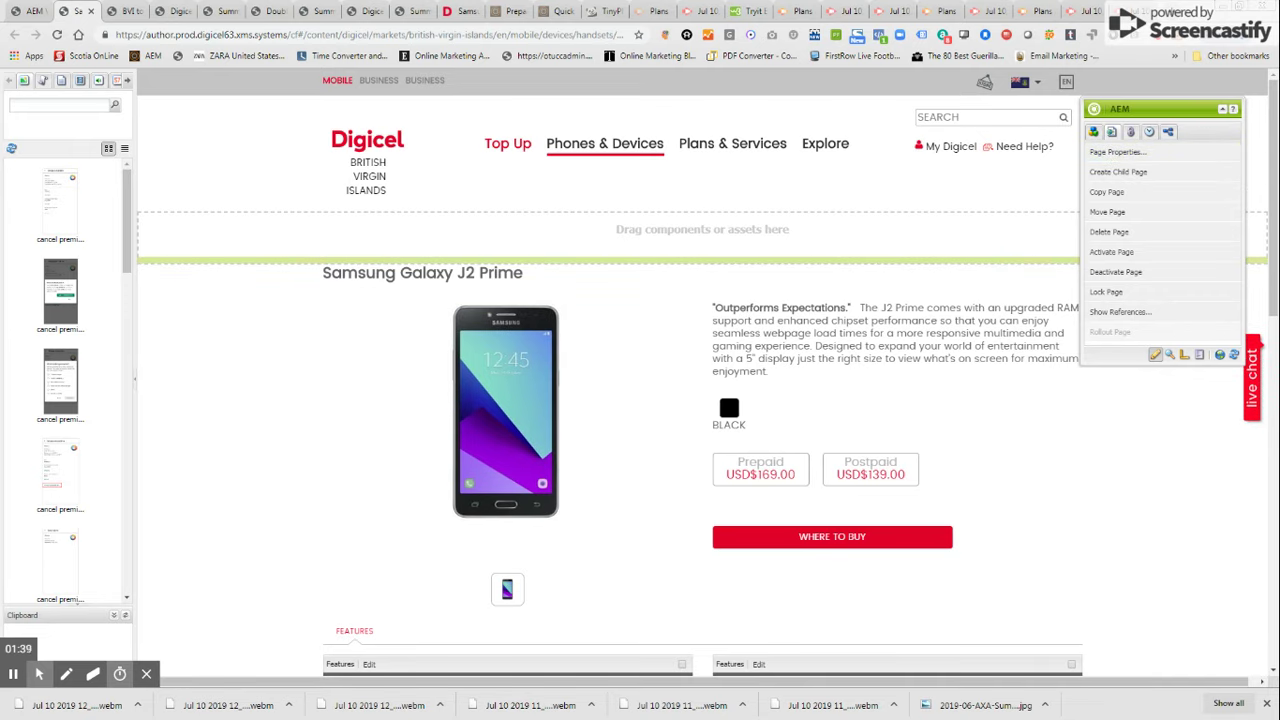
{"action": "left_click", "coordinate": [631, 277]}
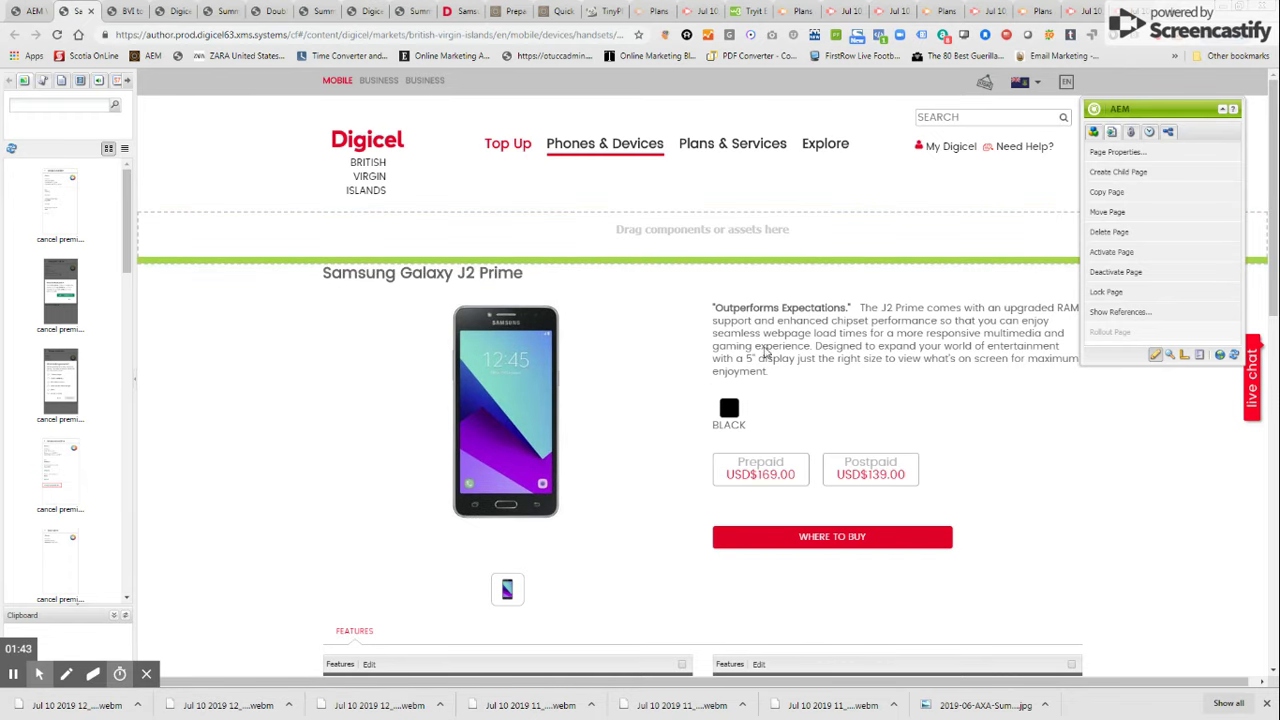
{"action": "scroll", "coordinate": [666, 337], "scroll_direction": "down", "scroll_amount": 4}
{"action": "scroll", "coordinate": [666, 337], "scroll_direction": "up", "scroll_amount": 4}
{"action": "right_click", "coordinate": [668, 306]}
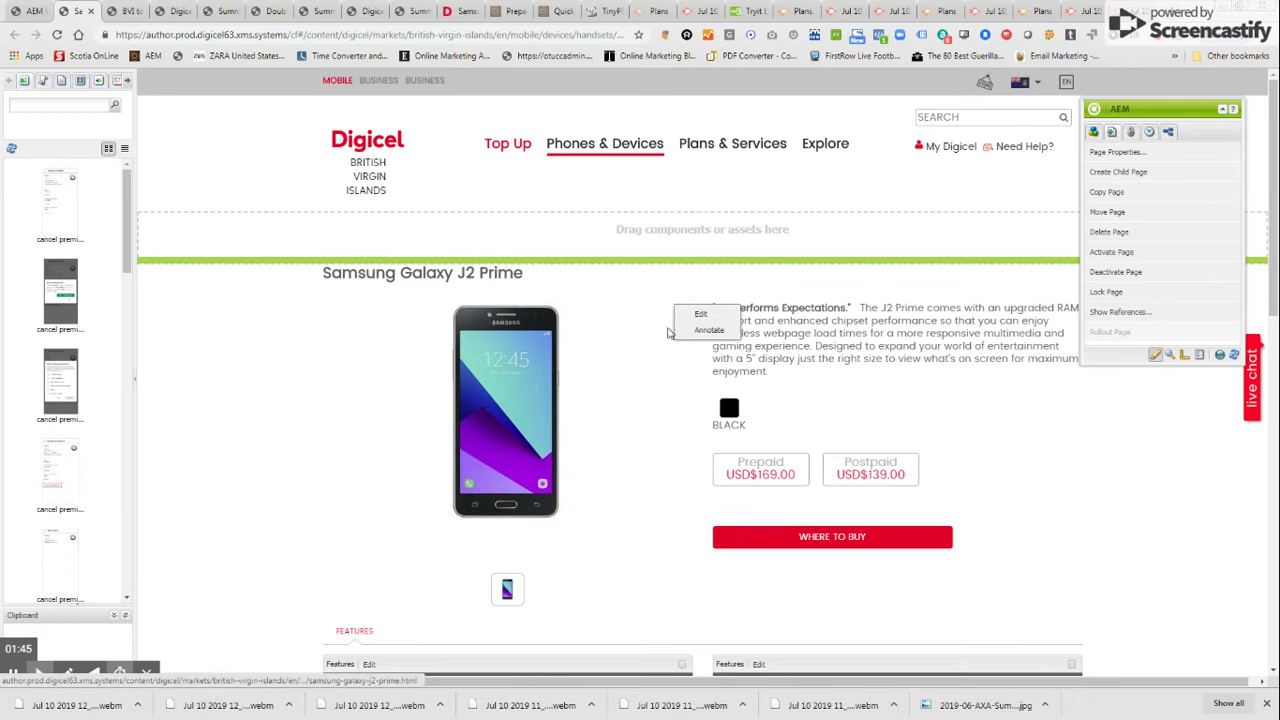
{"action": "left_click", "coordinate": [737, 316]}
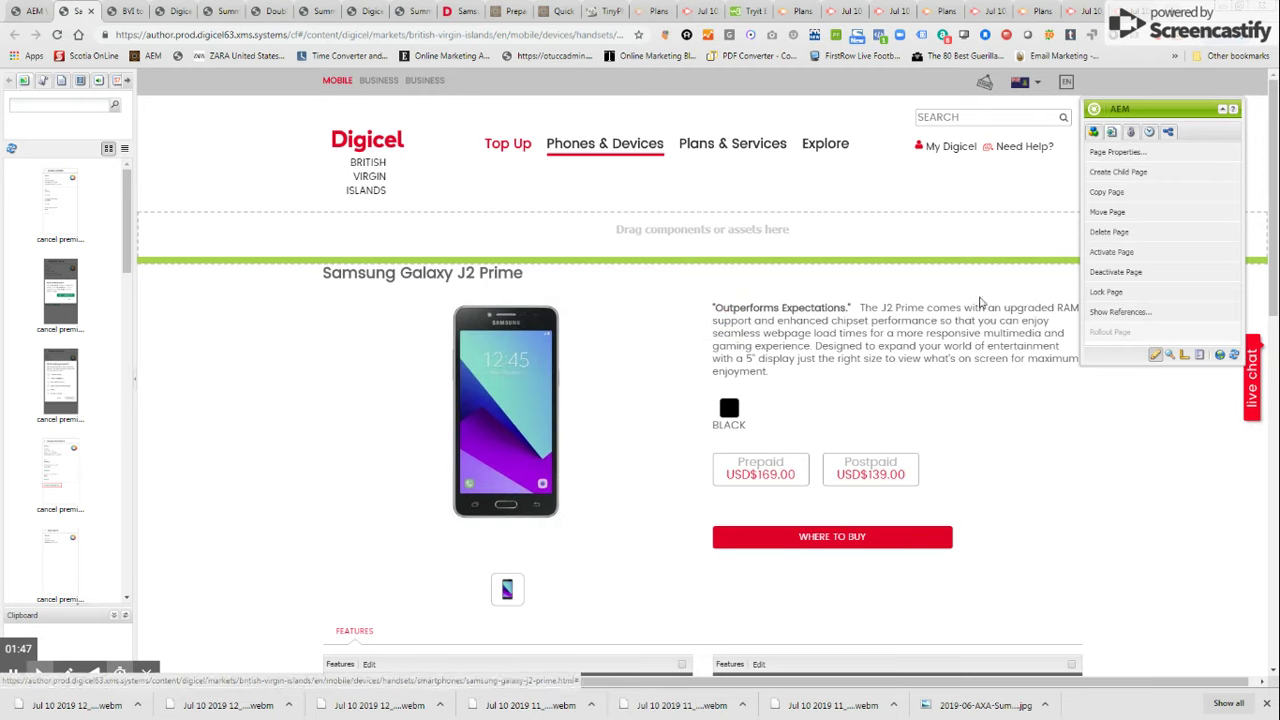
Step: Set the device type to Samsung Galaxy J2 Core in the page properties and save
{"action": "left_click", "coordinate": [1184, 160]}
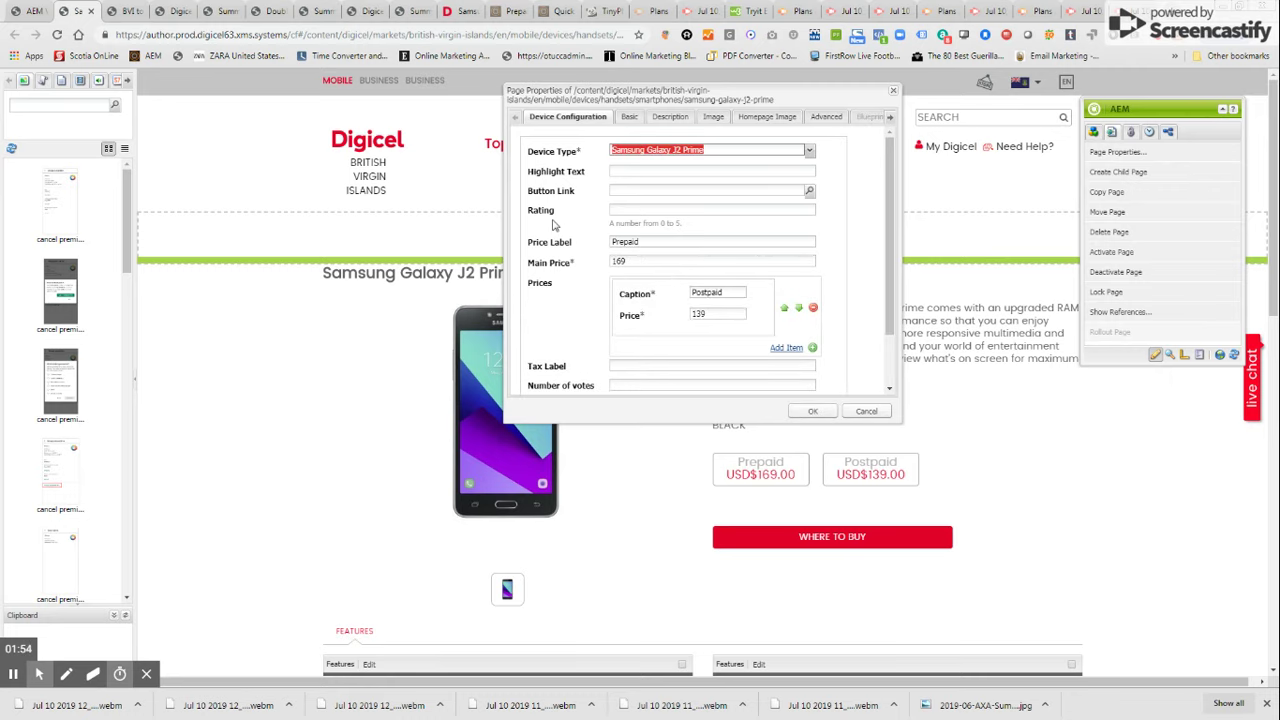
{"action": "scroll", "coordinate": [622, 251], "scroll_direction": "down", "scroll_amount": 3}
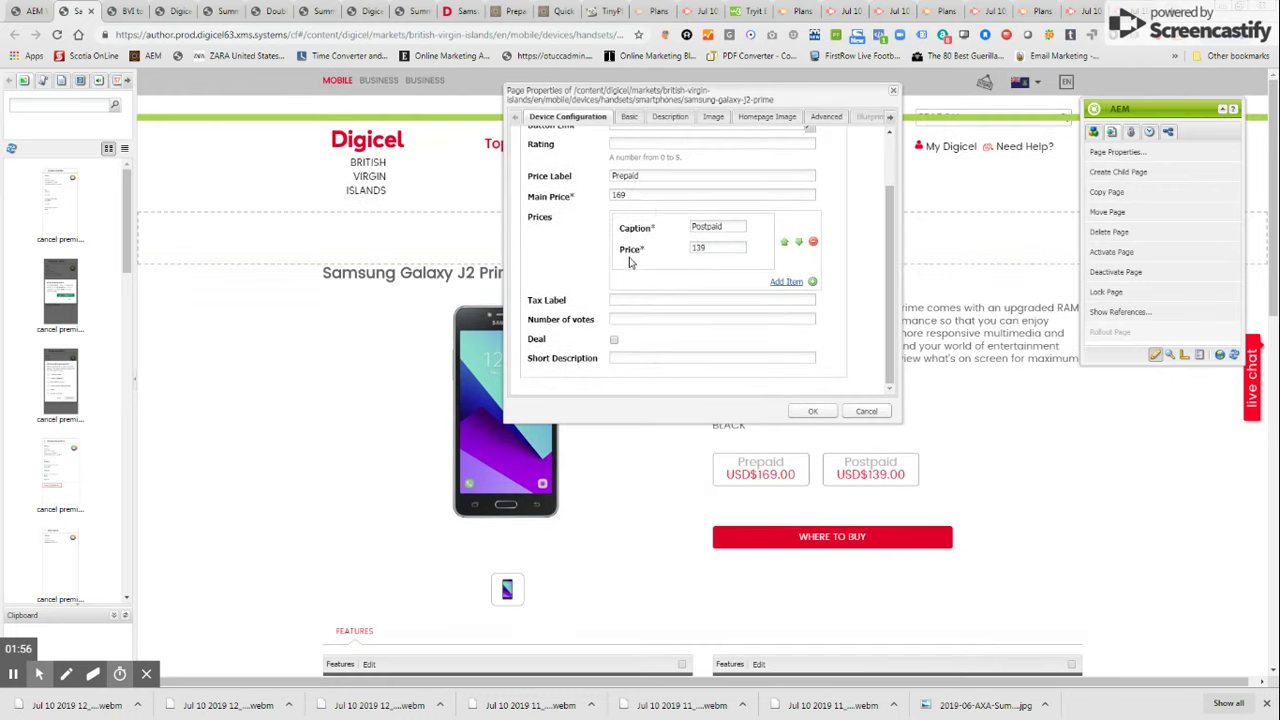
{"action": "scroll", "coordinate": [697, 160], "scroll_direction": "up", "scroll_amount": 3}
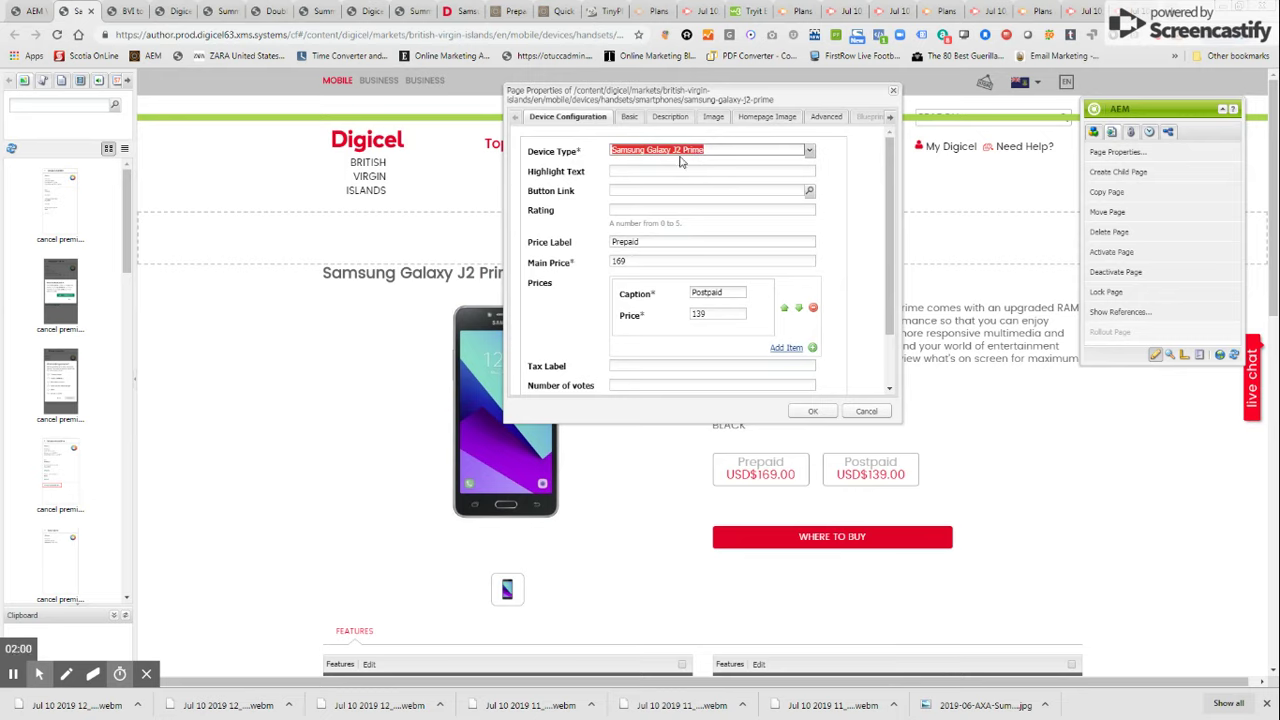
{"action": "left_click", "coordinate": [732, 151]}
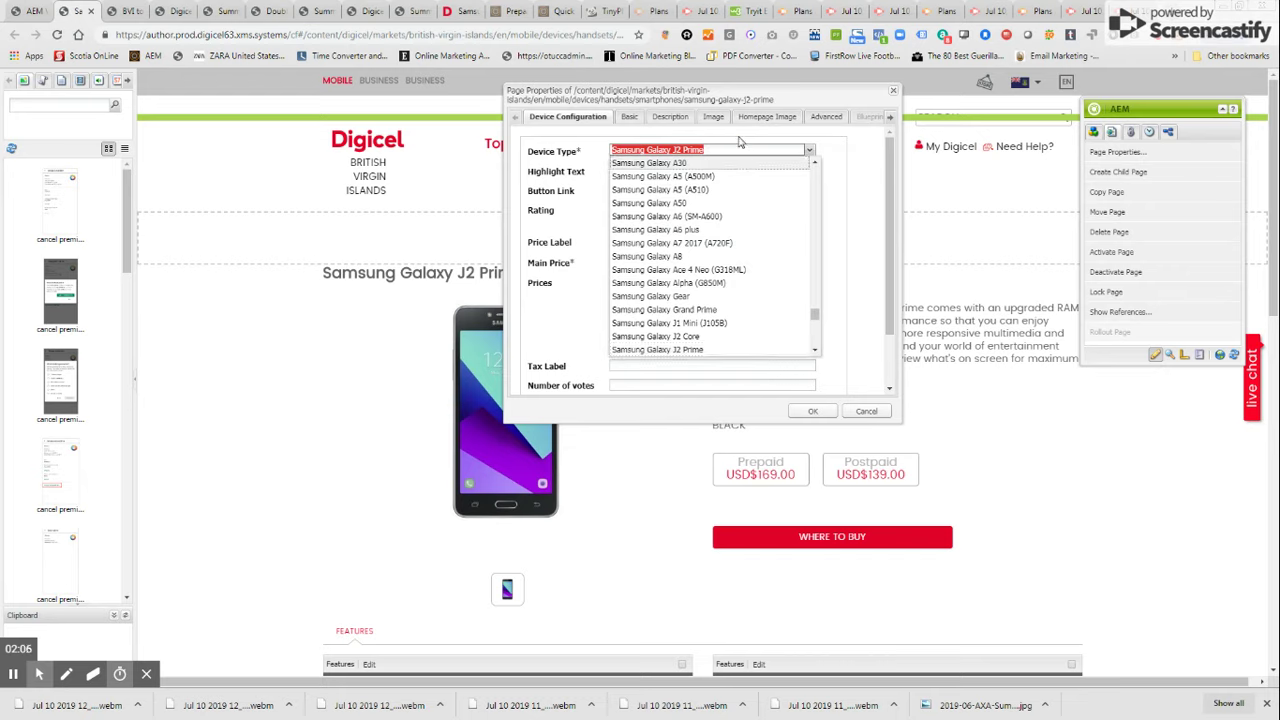
{"action": "left_click", "coordinate": [697, 337]}
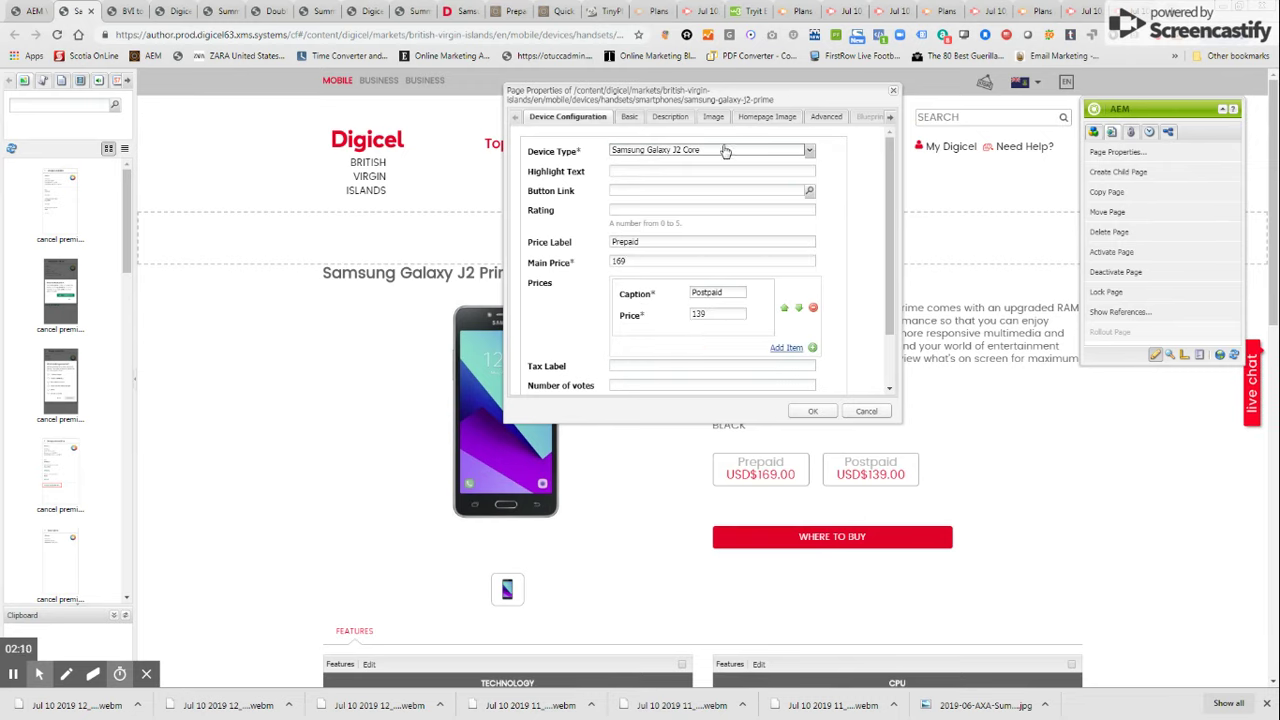
{"action": "left_click", "coordinate": [816, 411]}
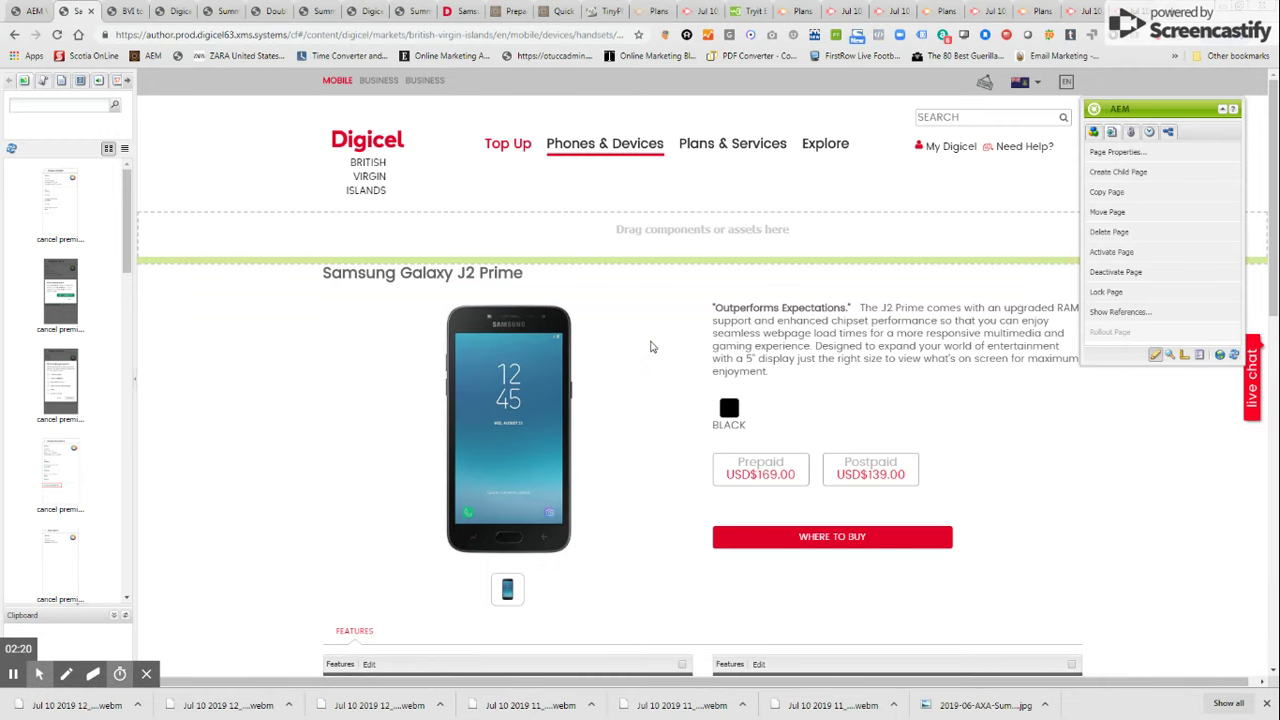
Step: Set the device type to Samsung Galaxy Note 8 in the page properties, save, and review the updated page
{"action": "left_click", "coordinate": [1110, 153]}
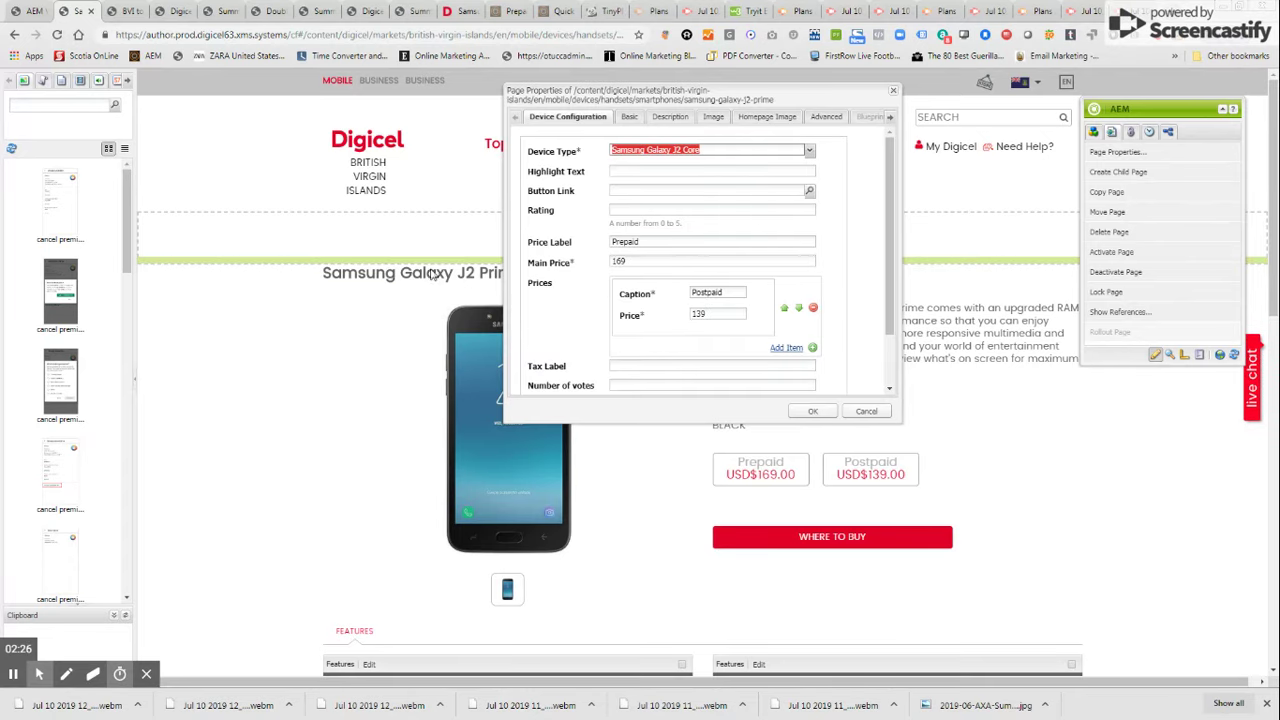
{"action": "left_click", "coordinate": [759, 155]}
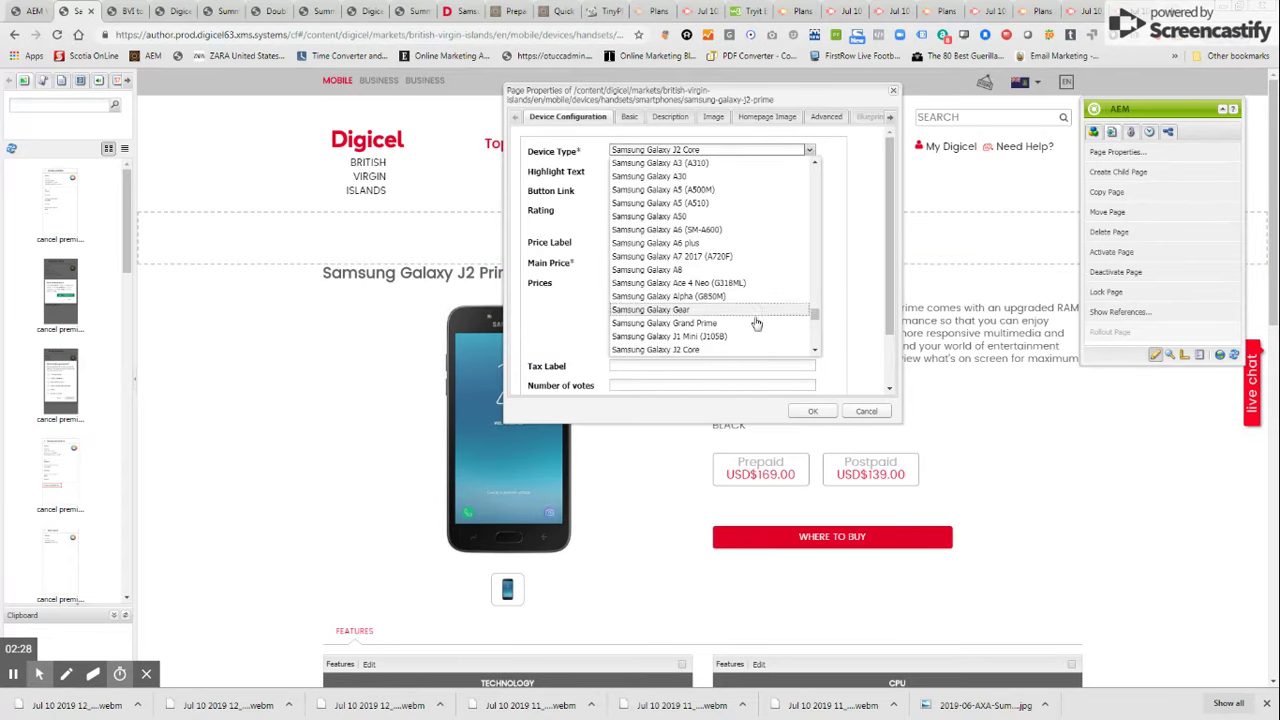
{"action": "scroll", "coordinate": [735, 334], "scroll_direction": "down", "scroll_amount": 5}
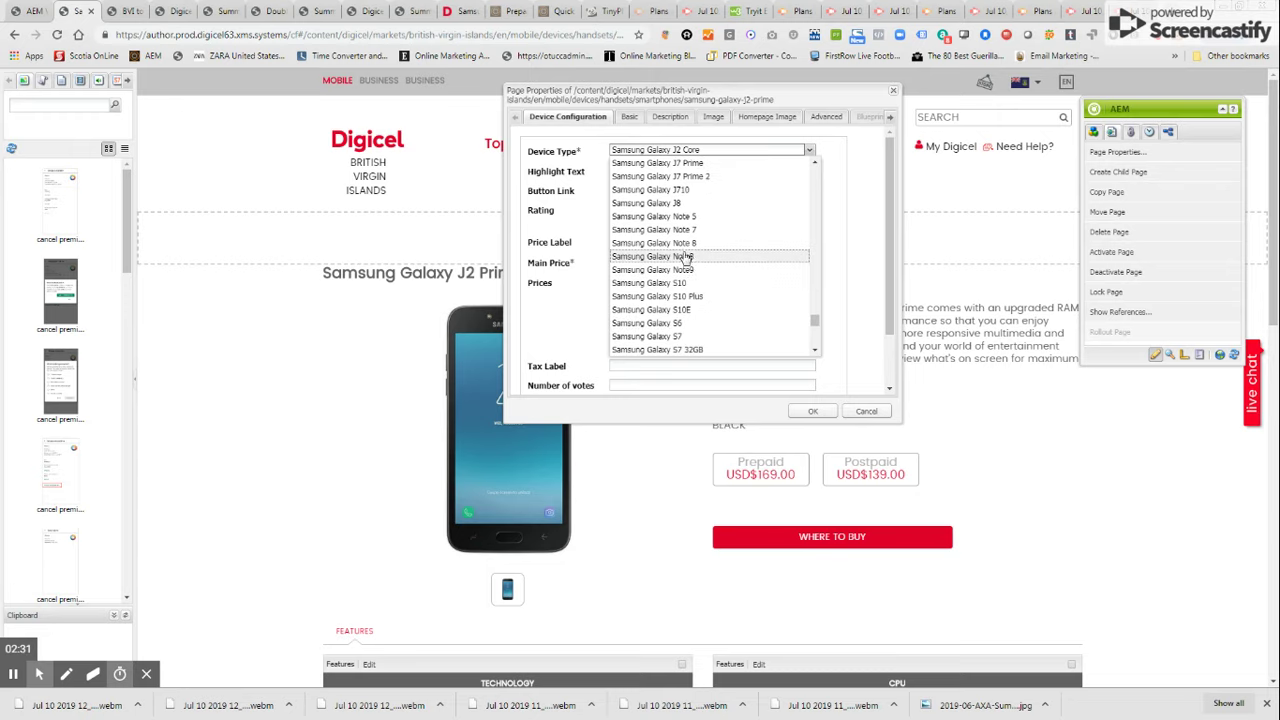
{"action": "left_click", "coordinate": [688, 249]}
{"action": "left_click", "coordinate": [811, 412]}
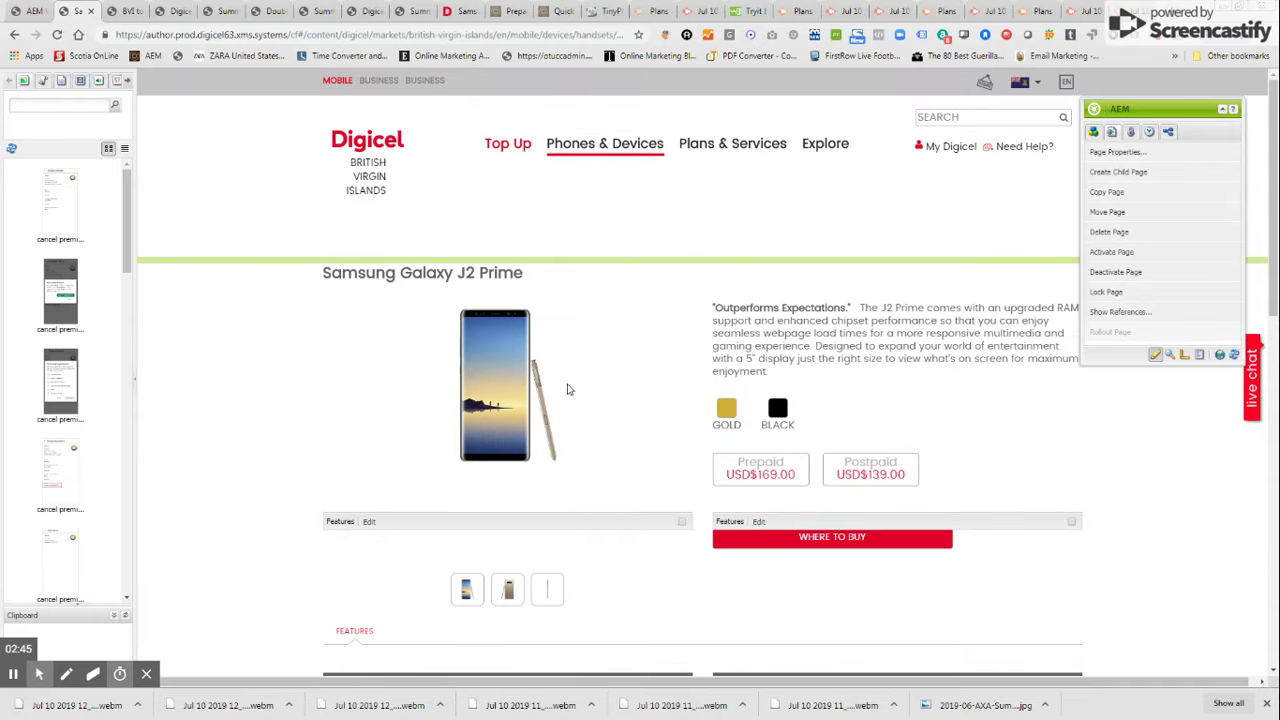
{"action": "scroll", "coordinate": [560, 467], "scroll_direction": "down", "scroll_amount": 8}
{"action": "scroll", "coordinate": [754, 489], "scroll_direction": "up", "scroll_amount": 2}
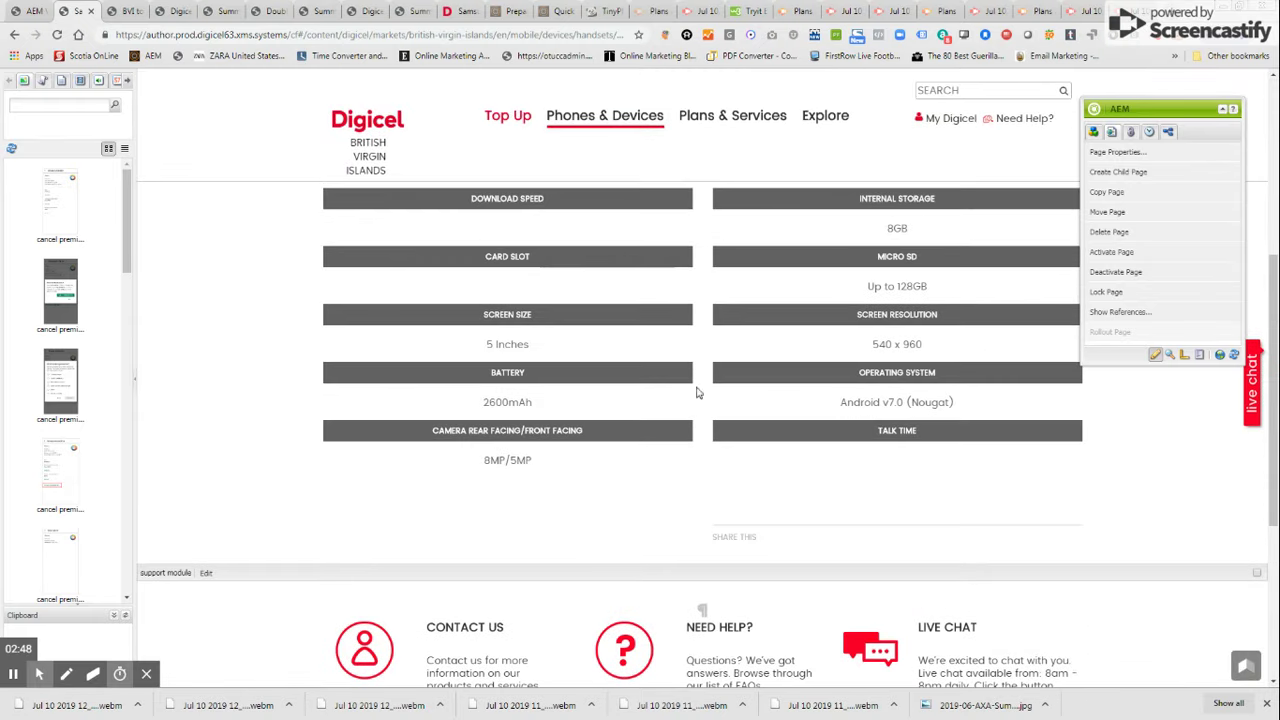
{"action": "scroll", "coordinate": [893, 394], "scroll_direction": "up", "scroll_amount": 2}
{"action": "scroll", "coordinate": [640, 460], "scroll_direction": "up", "scroll_amount": 1}
{"action": "scroll", "coordinate": [620, 363], "scroll_direction": "up", "scroll_amount": 4}
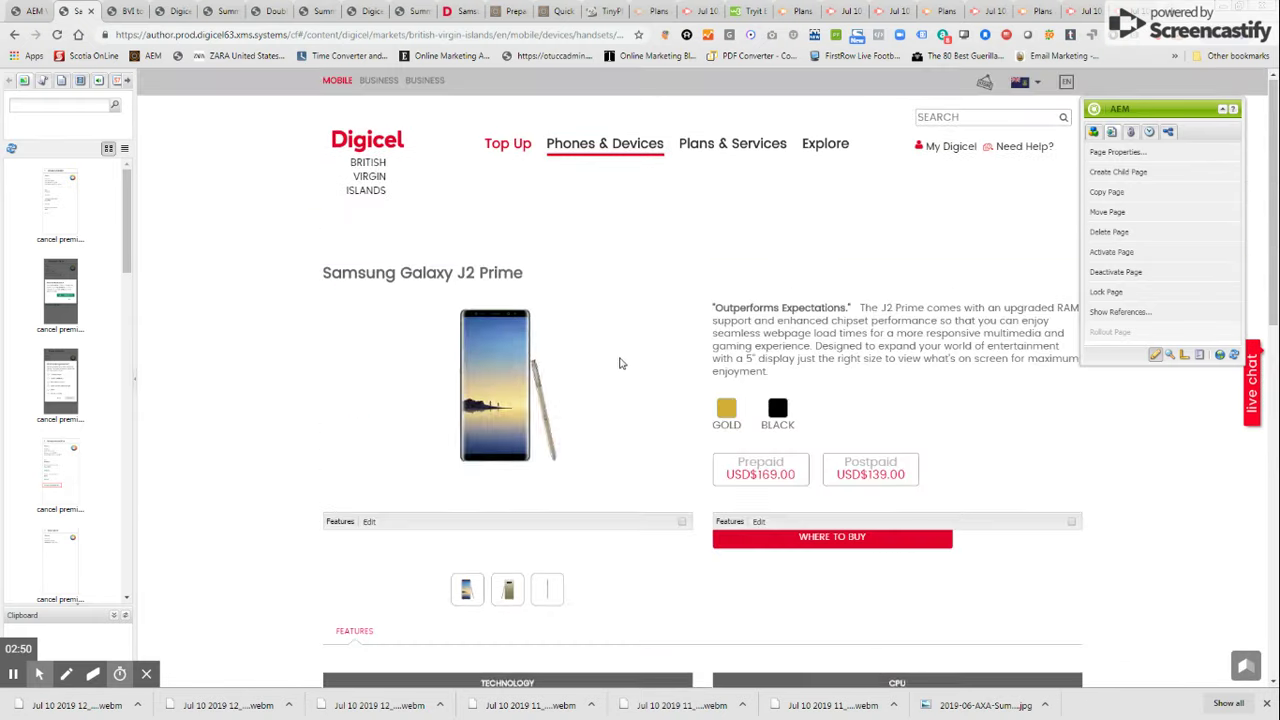
Step: Set the device type to Samsung Galaxy S10 in the page properties, save, and review the updated gallery and features
{"action": "left_click", "coordinate": [1097, 154]}
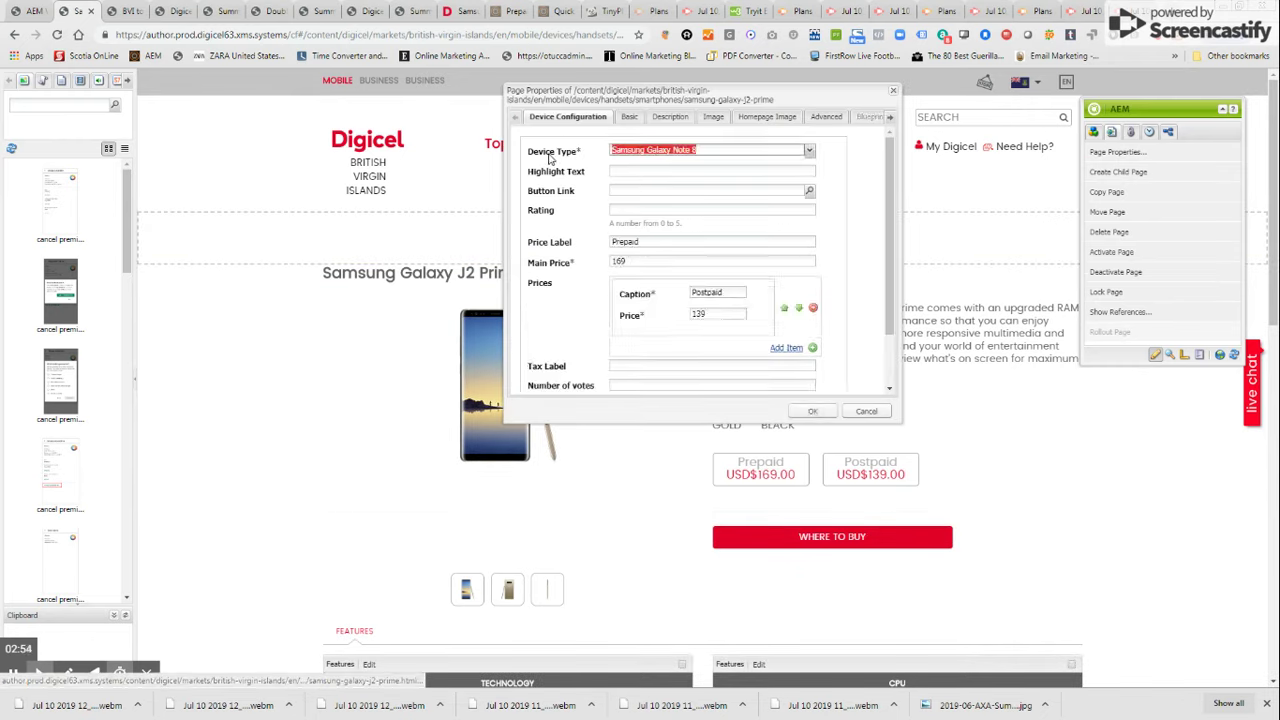
{"action": "left_click", "coordinate": [812, 152]}
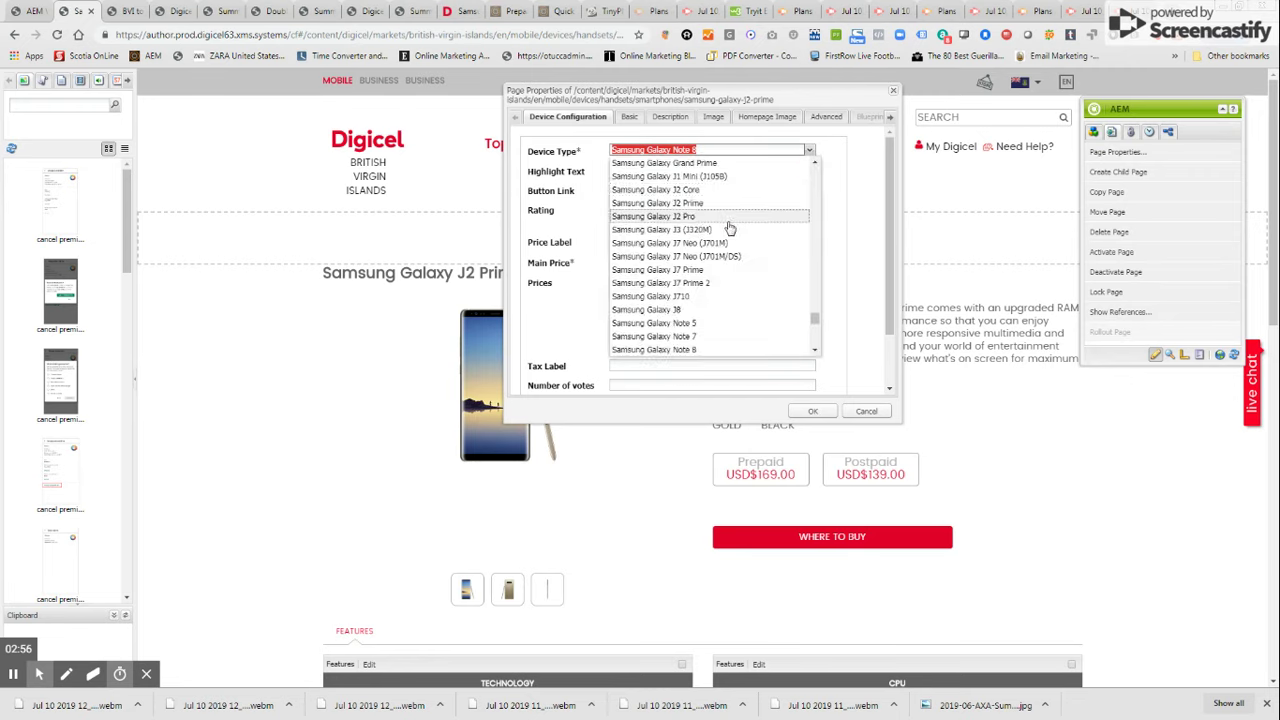
{"action": "scroll", "coordinate": [700, 240], "scroll_direction": "down", "scroll_amount": 10}
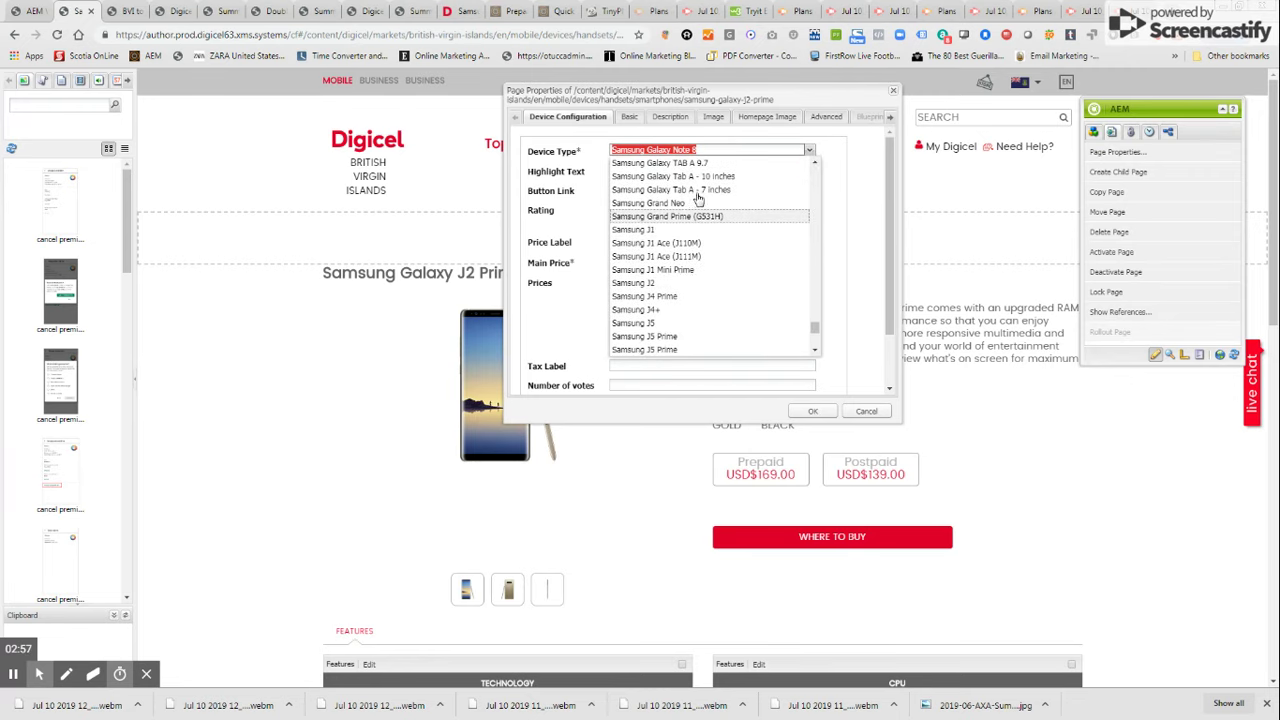
{"action": "scroll", "coordinate": [700, 230], "scroll_direction": "up", "scroll_amount": 3}
{"action": "scroll", "coordinate": [705, 280], "scroll_direction": "down", "scroll_amount": 8}
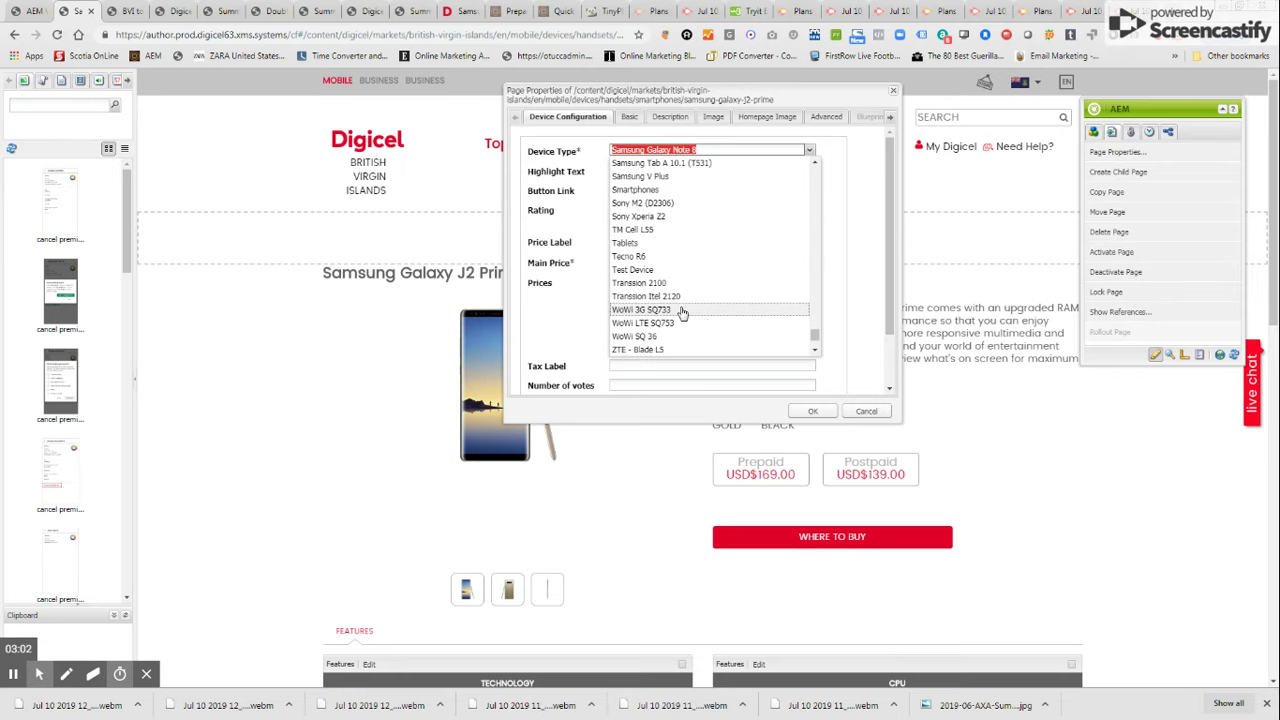
{"action": "scroll", "coordinate": [681, 314], "scroll_direction": "up", "scroll_amount": 5}
{"action": "scroll", "coordinate": [683, 313], "scroll_direction": "up", "scroll_amount": 5}
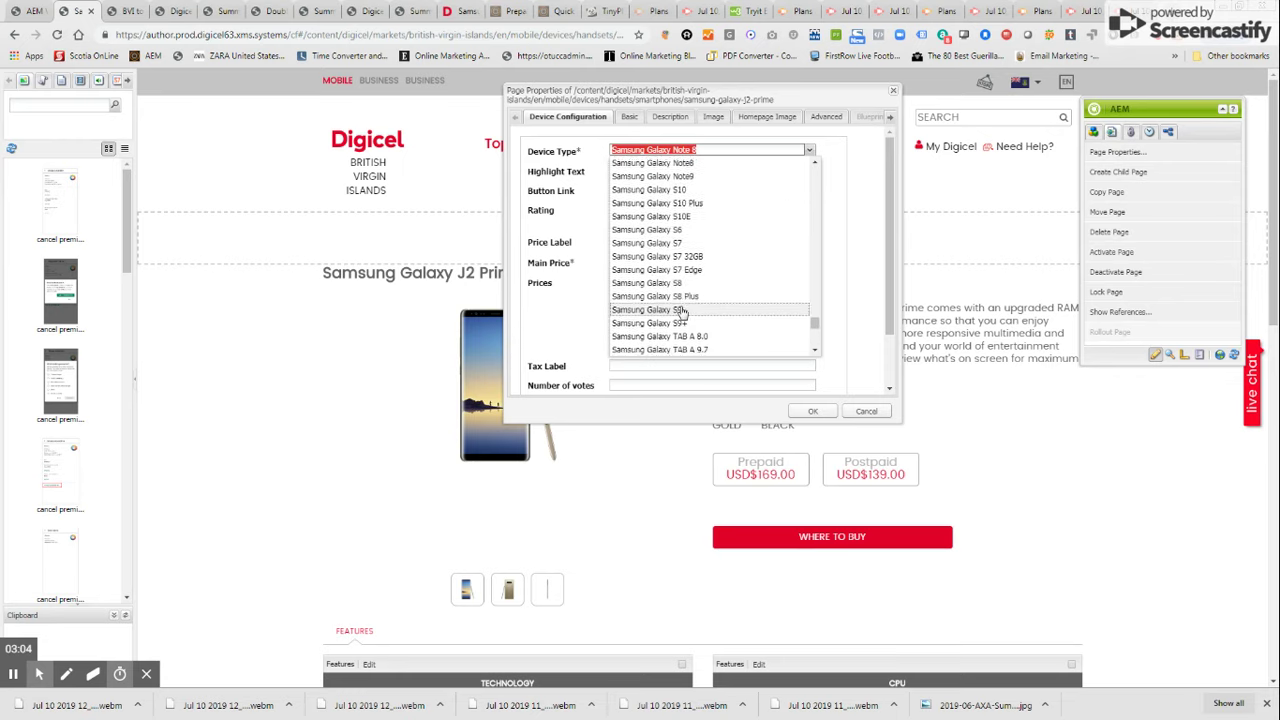
{"action": "left_click", "coordinate": [686, 260]}
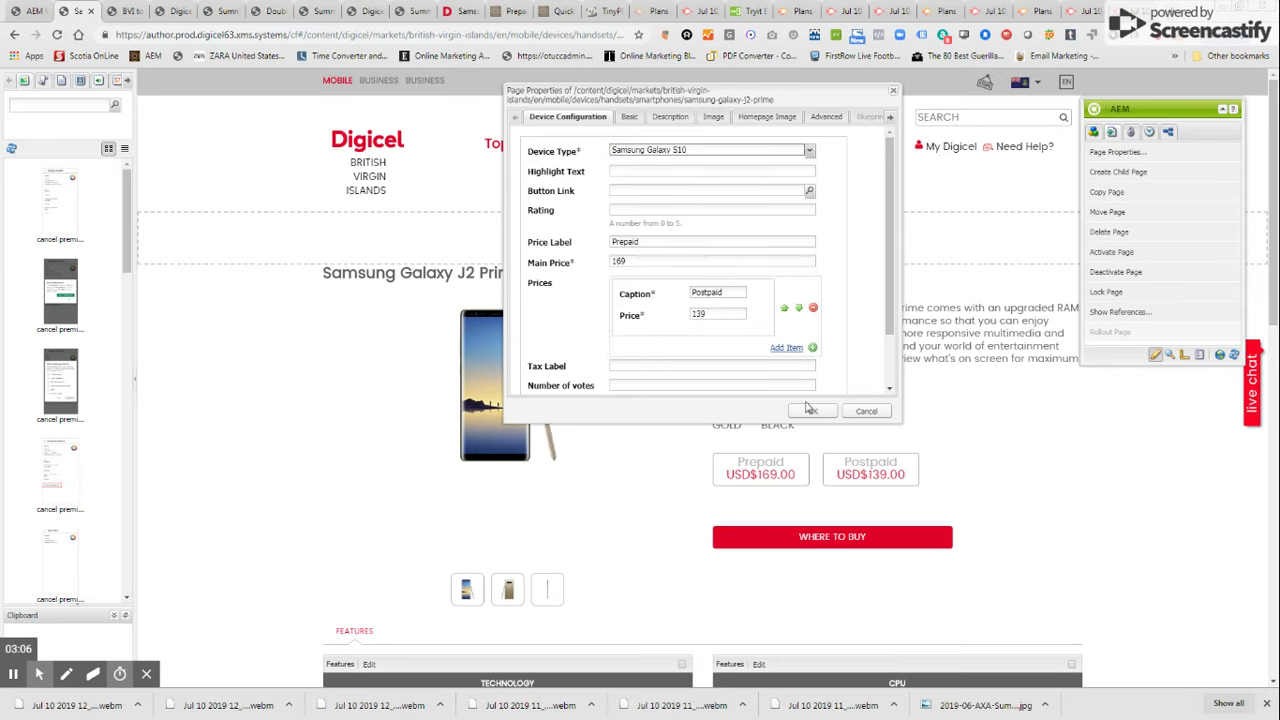
{"action": "left_click", "coordinate": [809, 410]}
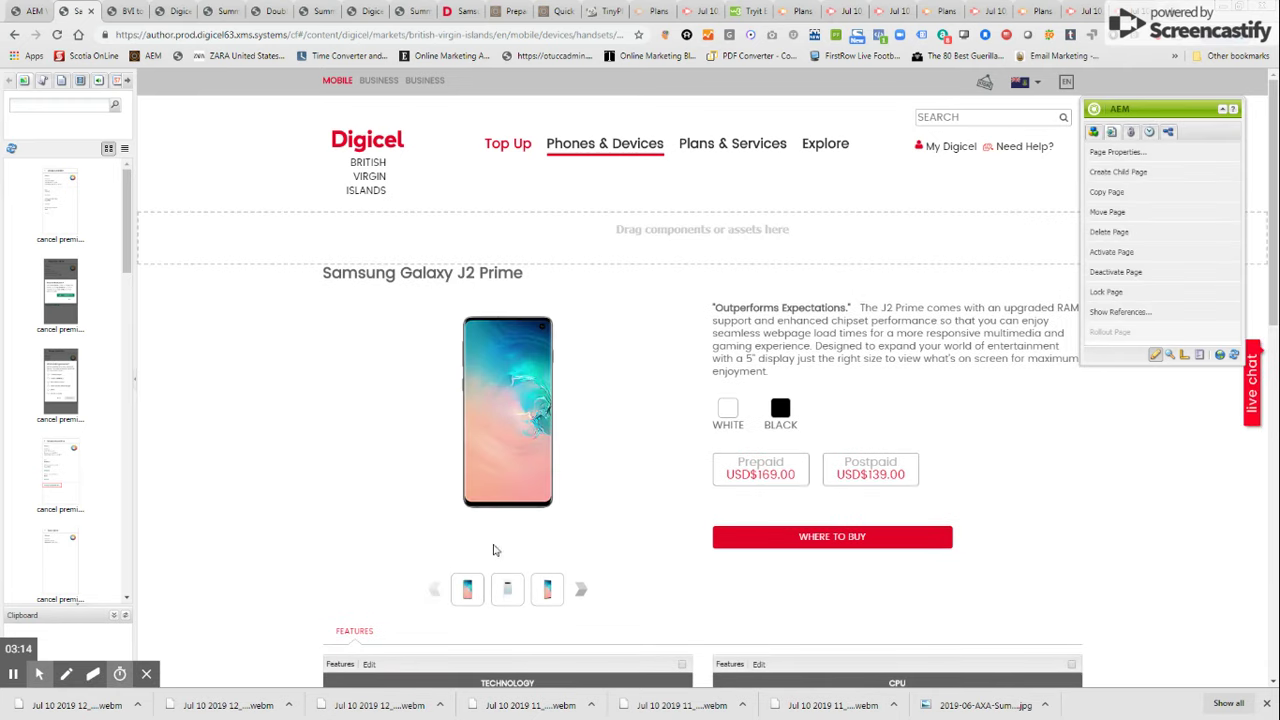
{"action": "left_click", "coordinate": [507, 590]}
{"action": "left_click", "coordinate": [575, 590]}
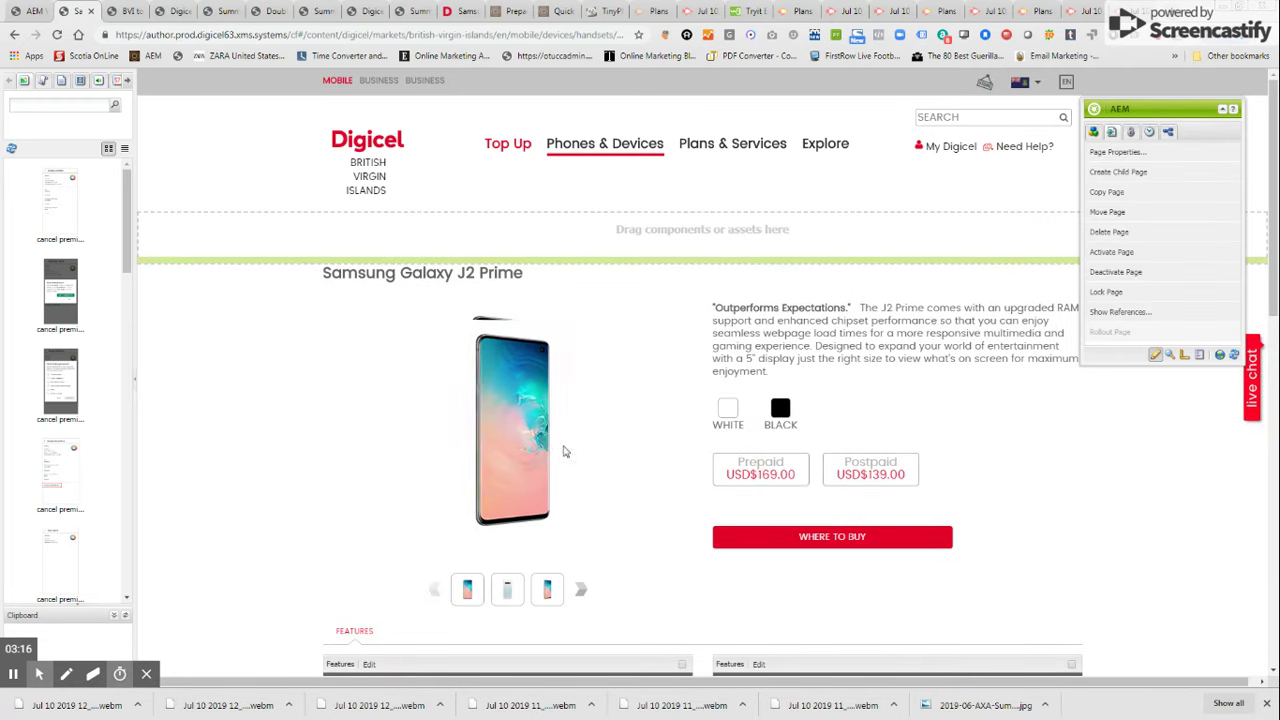
{"action": "scroll", "coordinate": [646, 480], "scroll_direction": "down", "scroll_amount": 4}
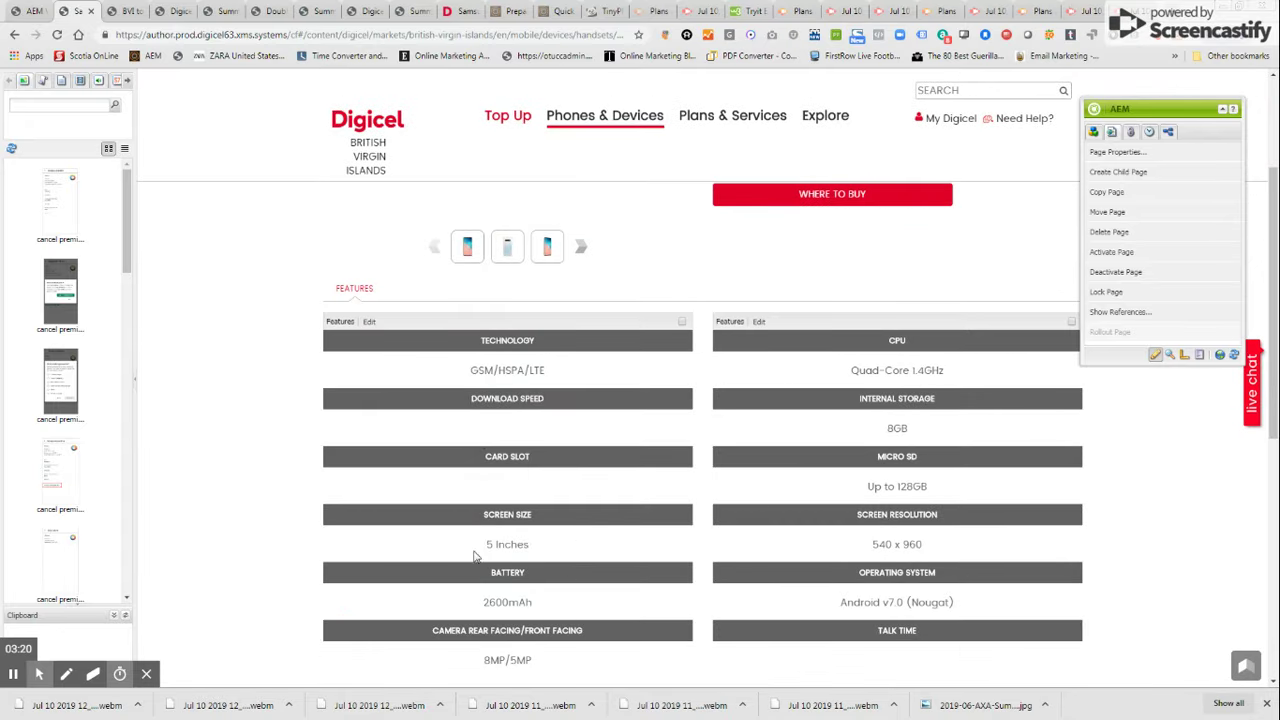
{"action": "scroll", "coordinate": [567, 496], "scroll_direction": "up", "scroll_amount": 5}
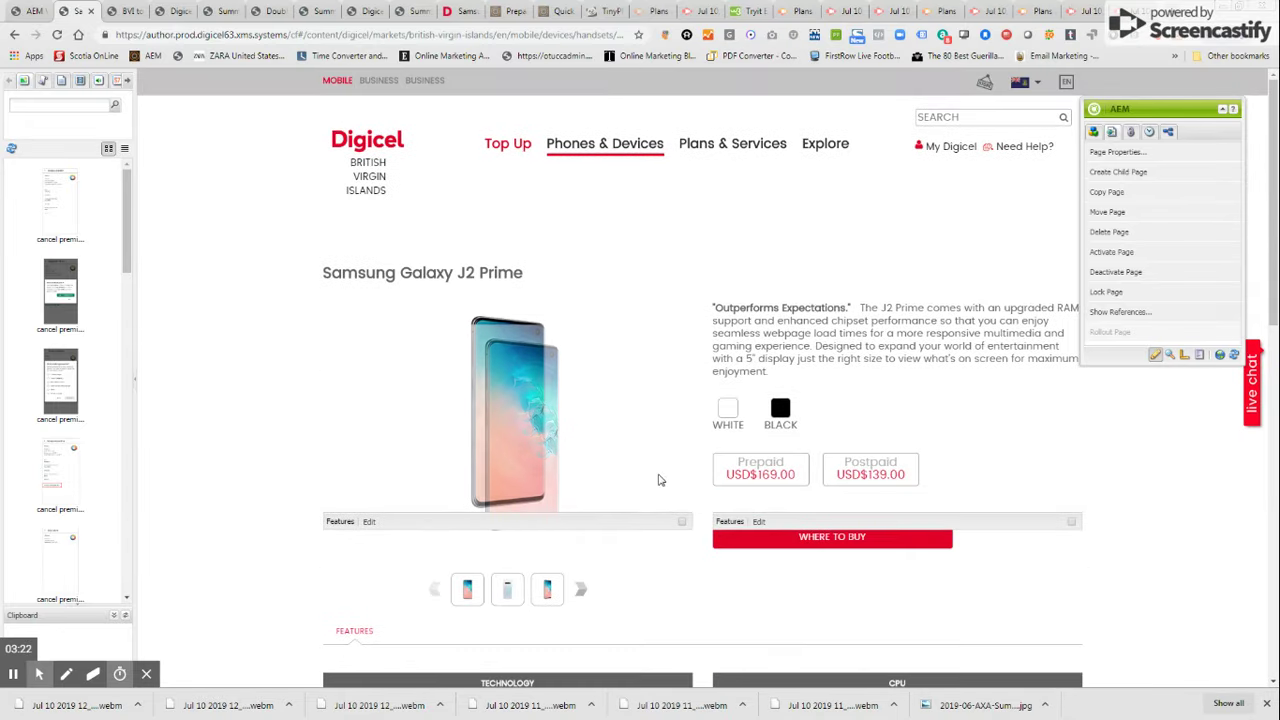
Step: Reopen the page properties and set the device type to Samsung Galaxy J2 Prime
{"action": "left_click", "coordinate": [1207, 156]}
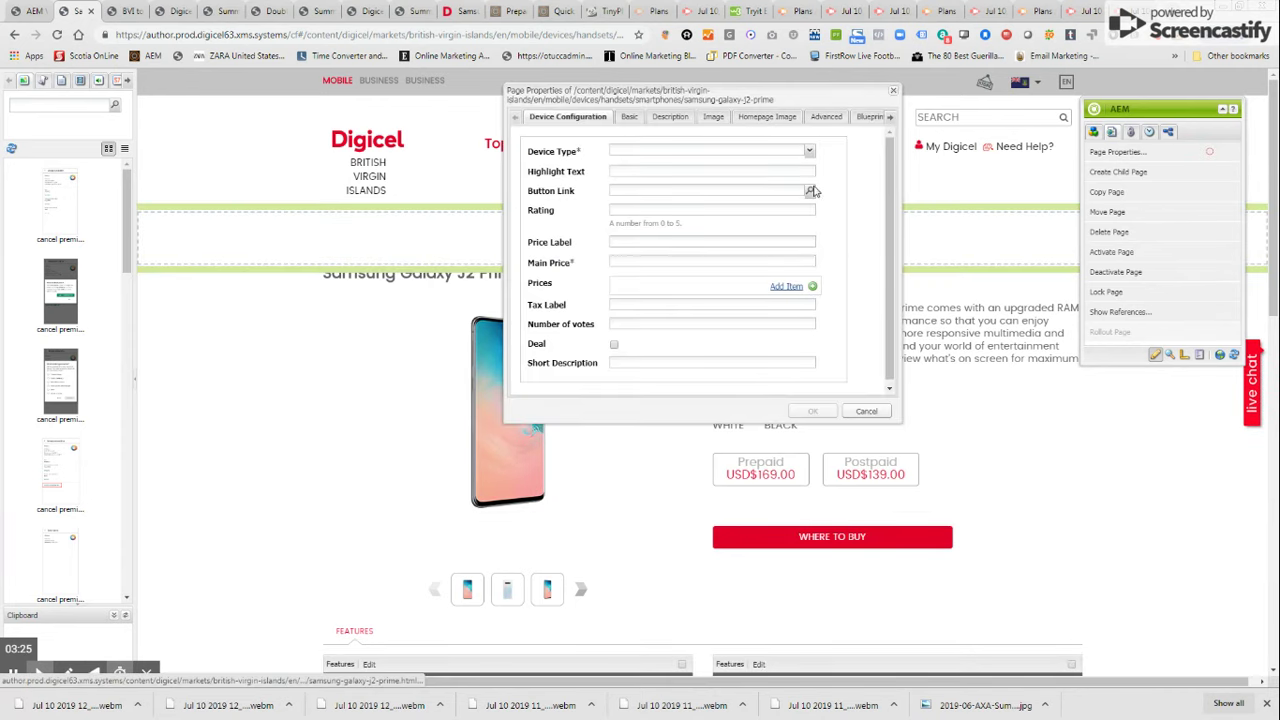
{"action": "left_click", "coordinate": [810, 151]}
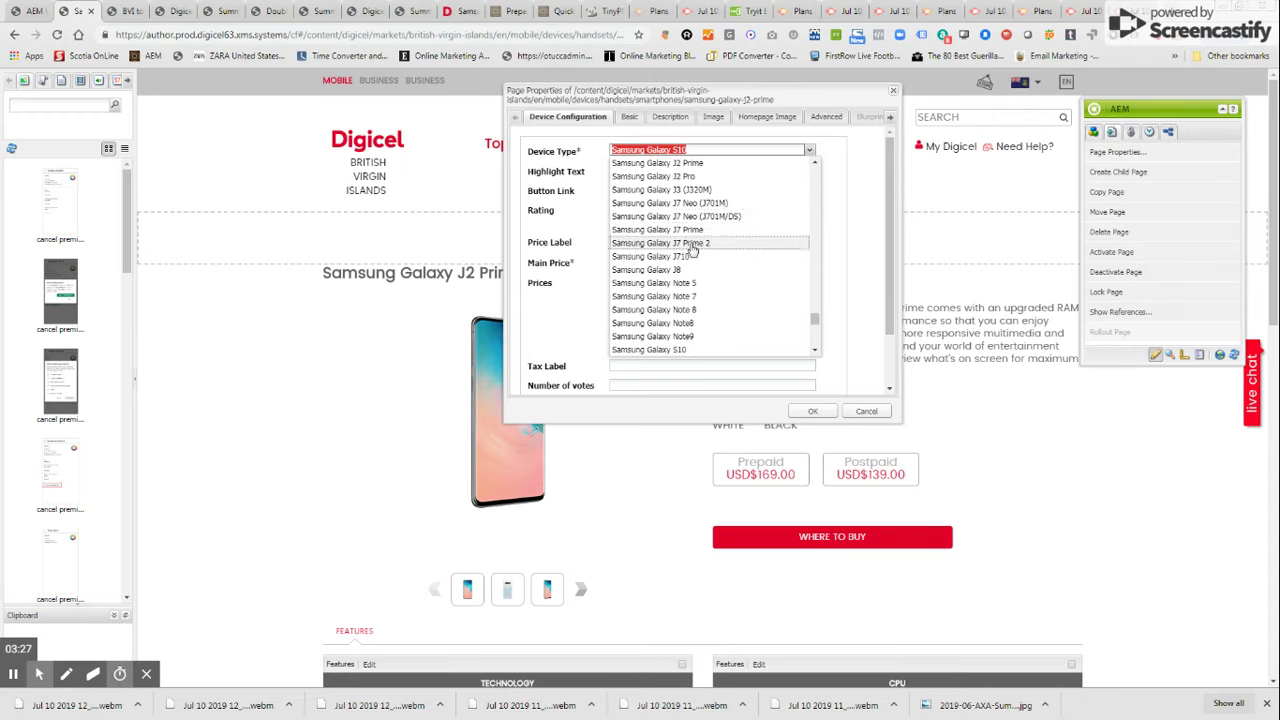
{"action": "scroll", "coordinate": [693, 255], "scroll_direction": "up", "scroll_amount": 10}
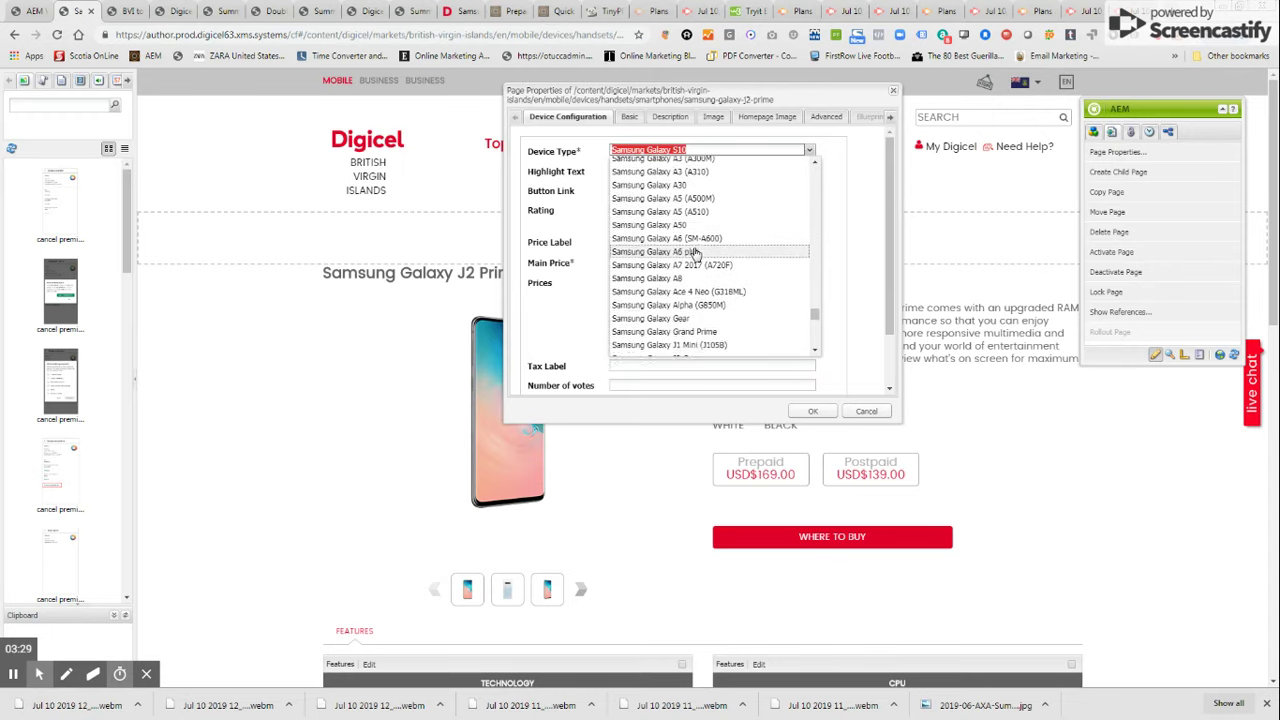
{"action": "scroll", "coordinate": [690, 270], "scroll_direction": "down", "scroll_amount": 7}
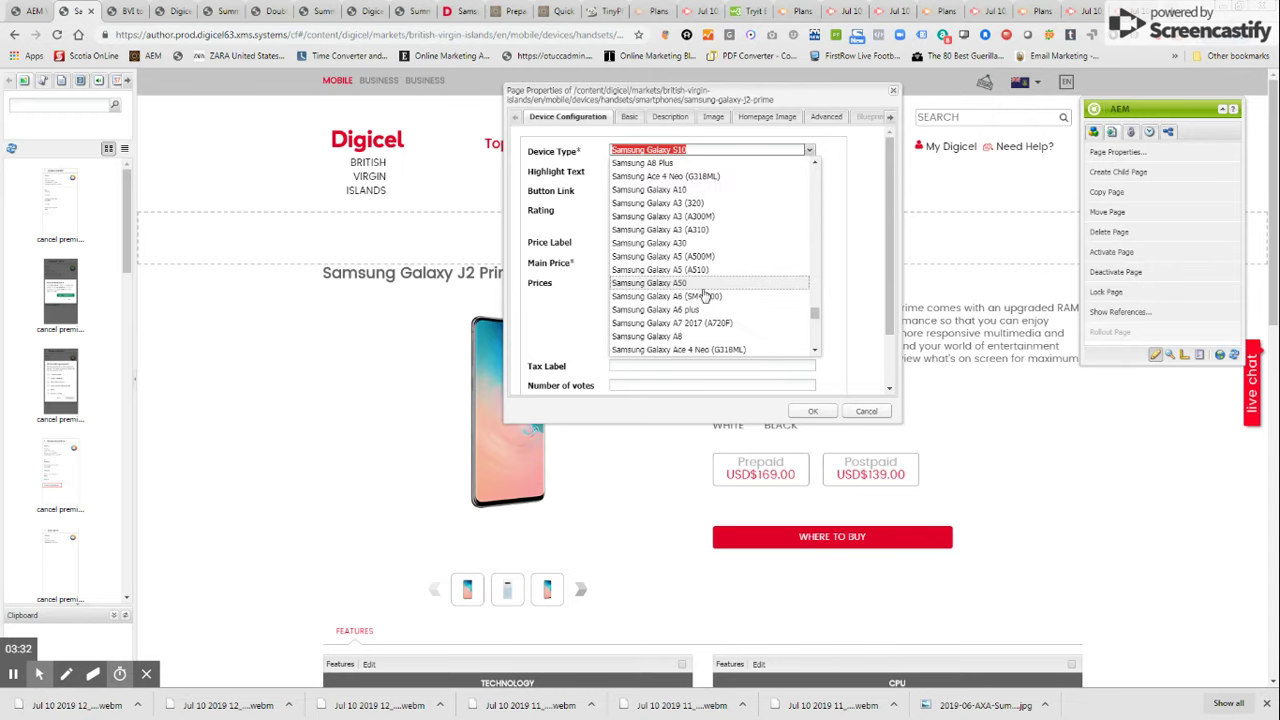
{"action": "left_click", "coordinate": [705, 297]}
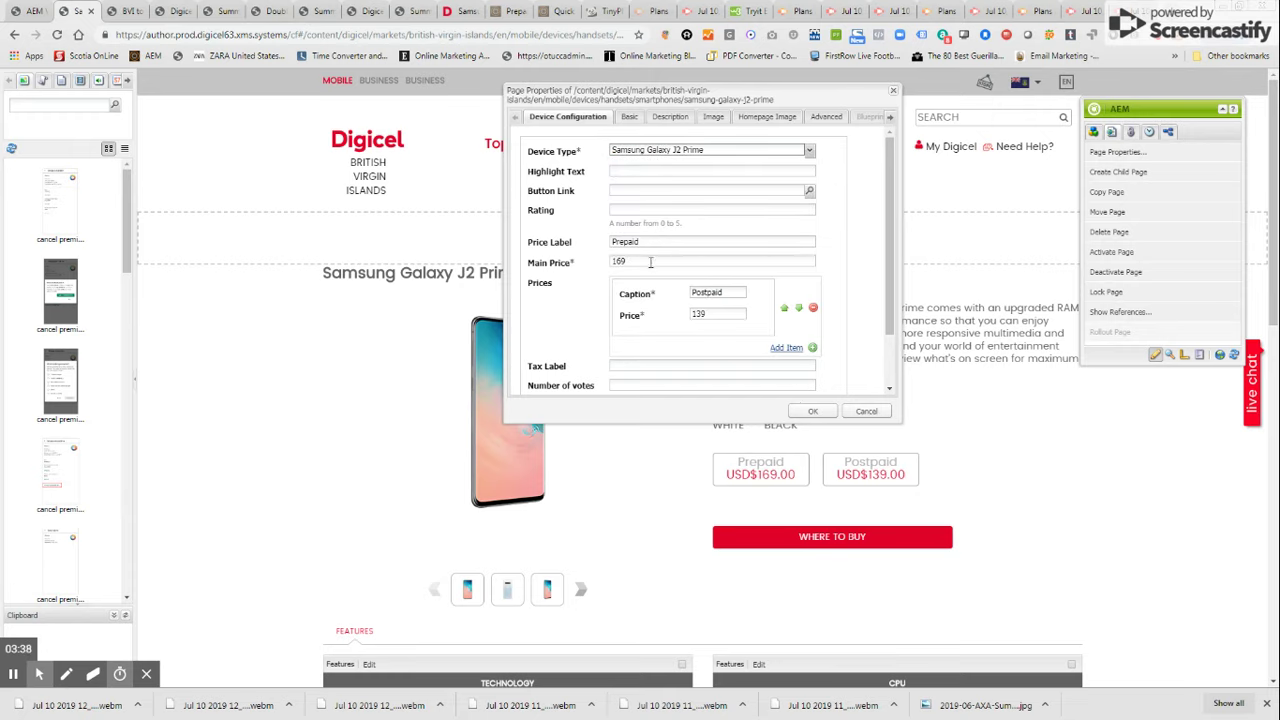
Step: Using the J2 Prime prices in the Excel Devices sheet, set the main price to 149 and the Postpaid price to 109, and save
{"action": "key", "text": "BackSpace"}
{"action": "key", "text": "BackSpace"}
{"action": "key", "text": "BackSpace"}
{"action": "key", "text": "alt+Tab"}
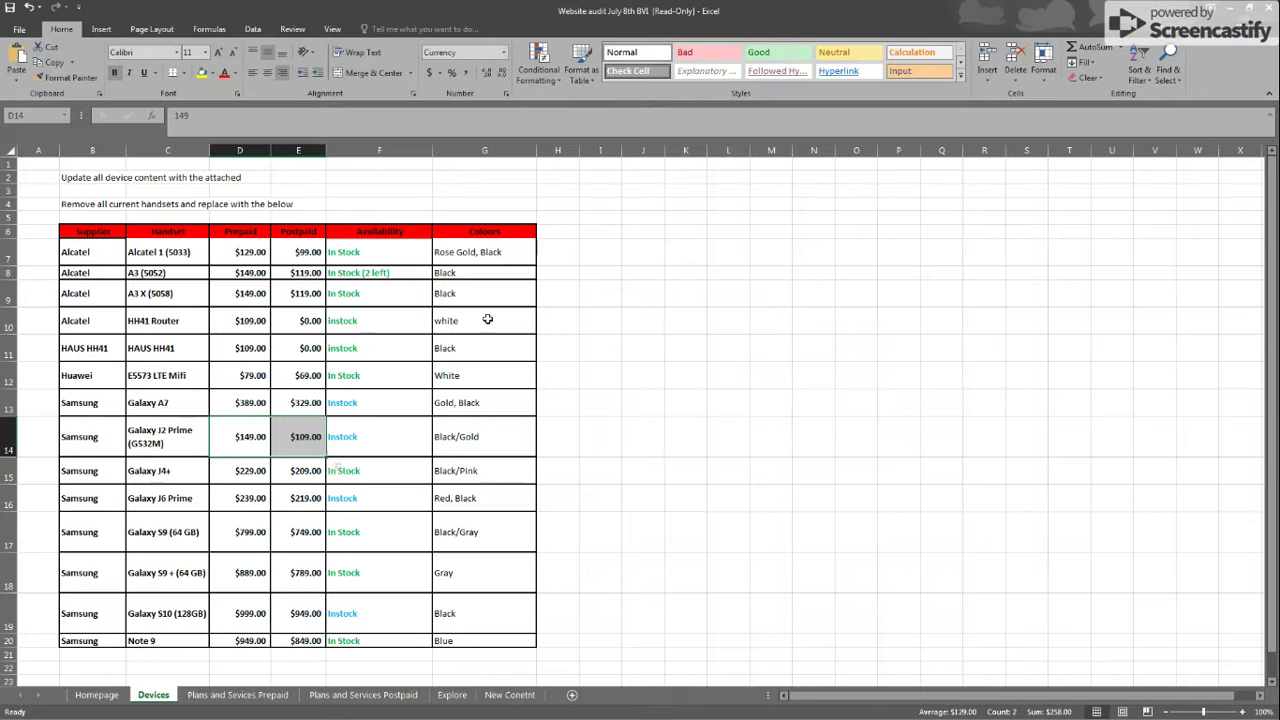
{"action": "key", "text": "alt+Tab"}
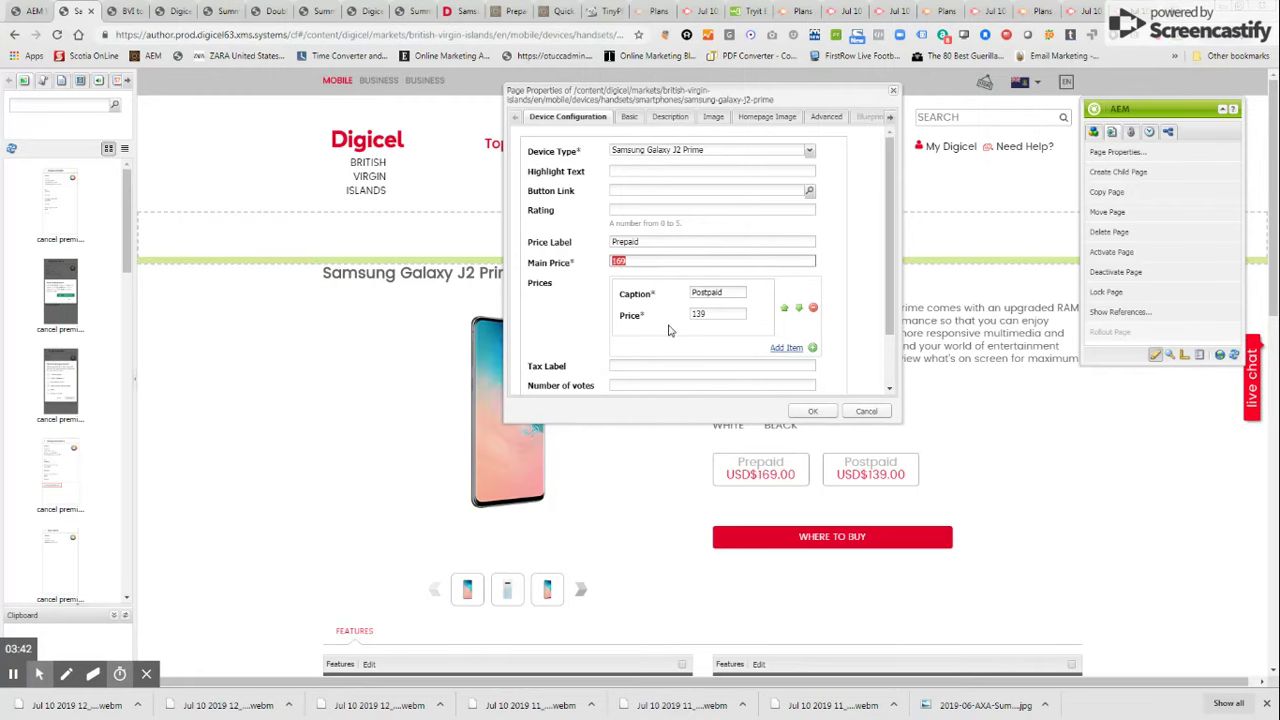
{"action": "left_click", "coordinate": [625, 262]}
{"action": "key", "text": "alt+Tab"}
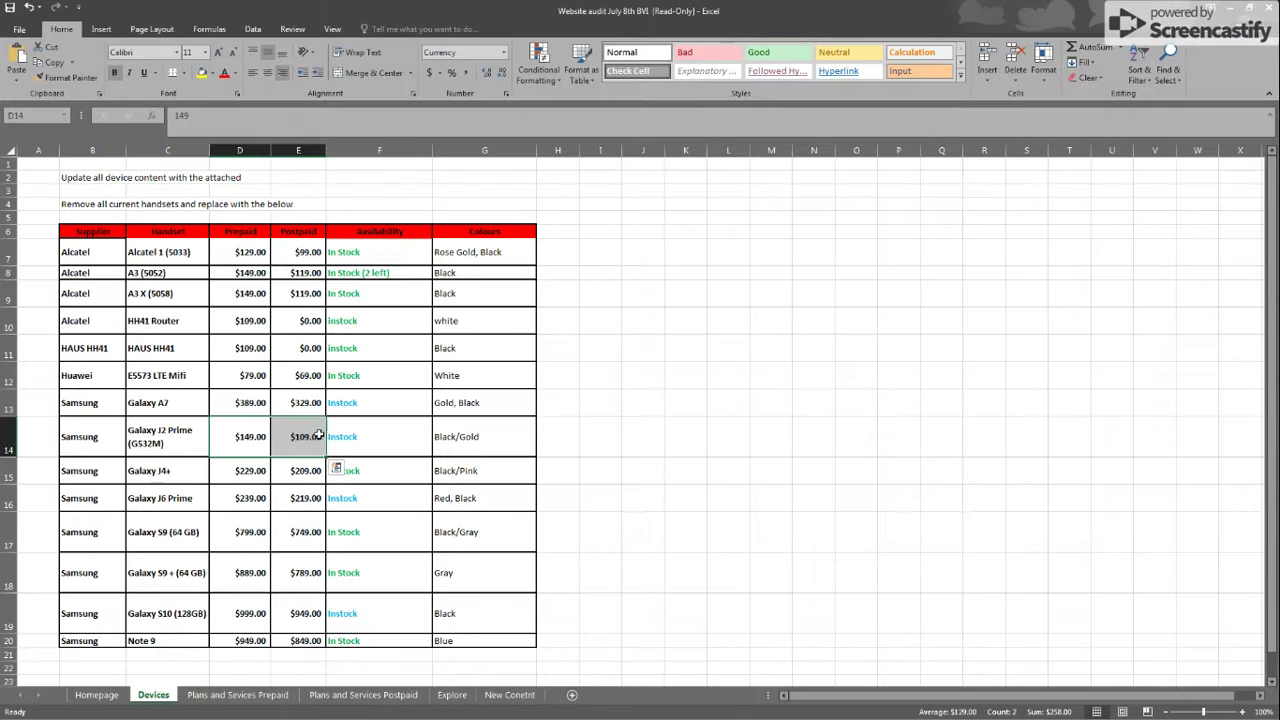
{"action": "key", "text": "alt+Tab"}
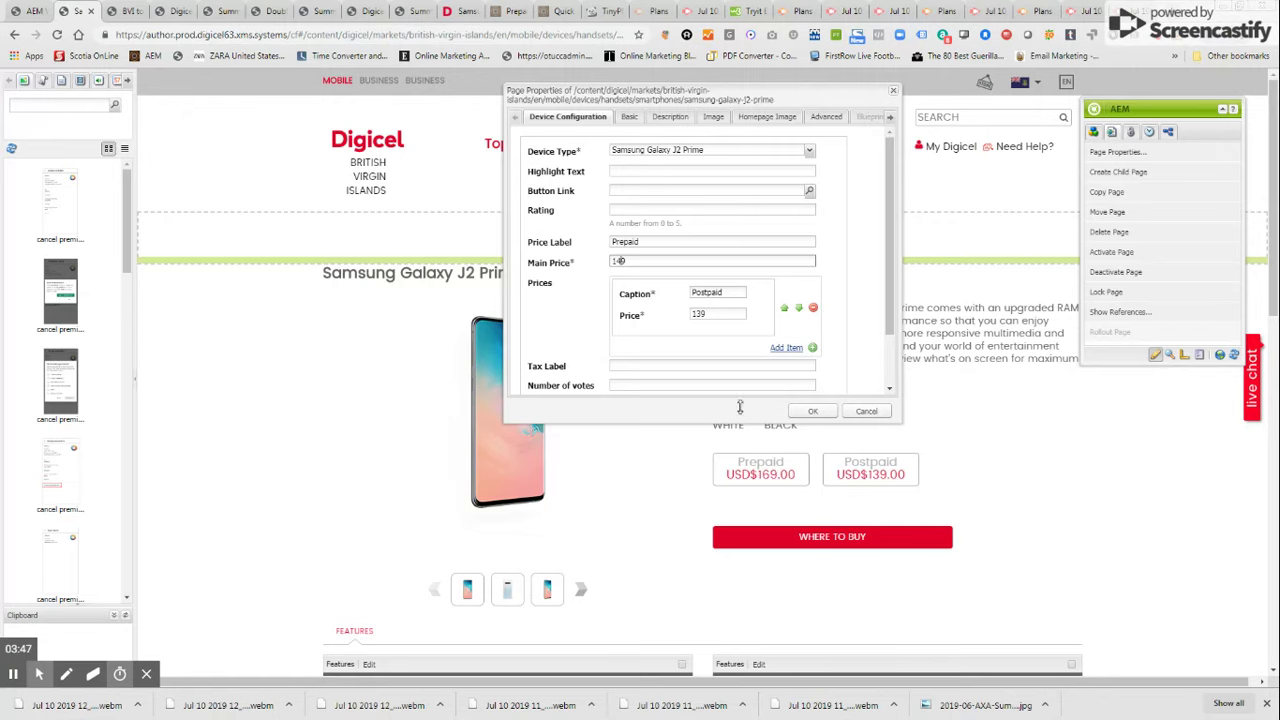
{"action": "left_click", "coordinate": [699, 316]}
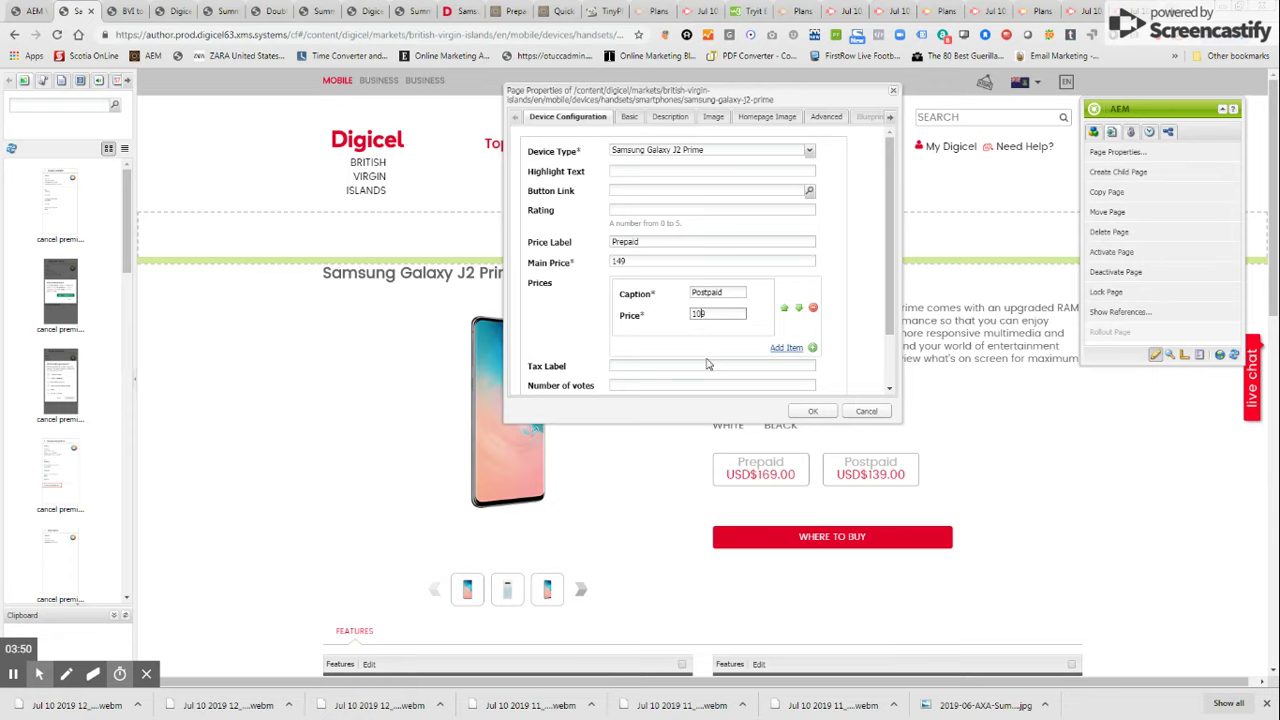
{"action": "left_click", "coordinate": [812, 411]}
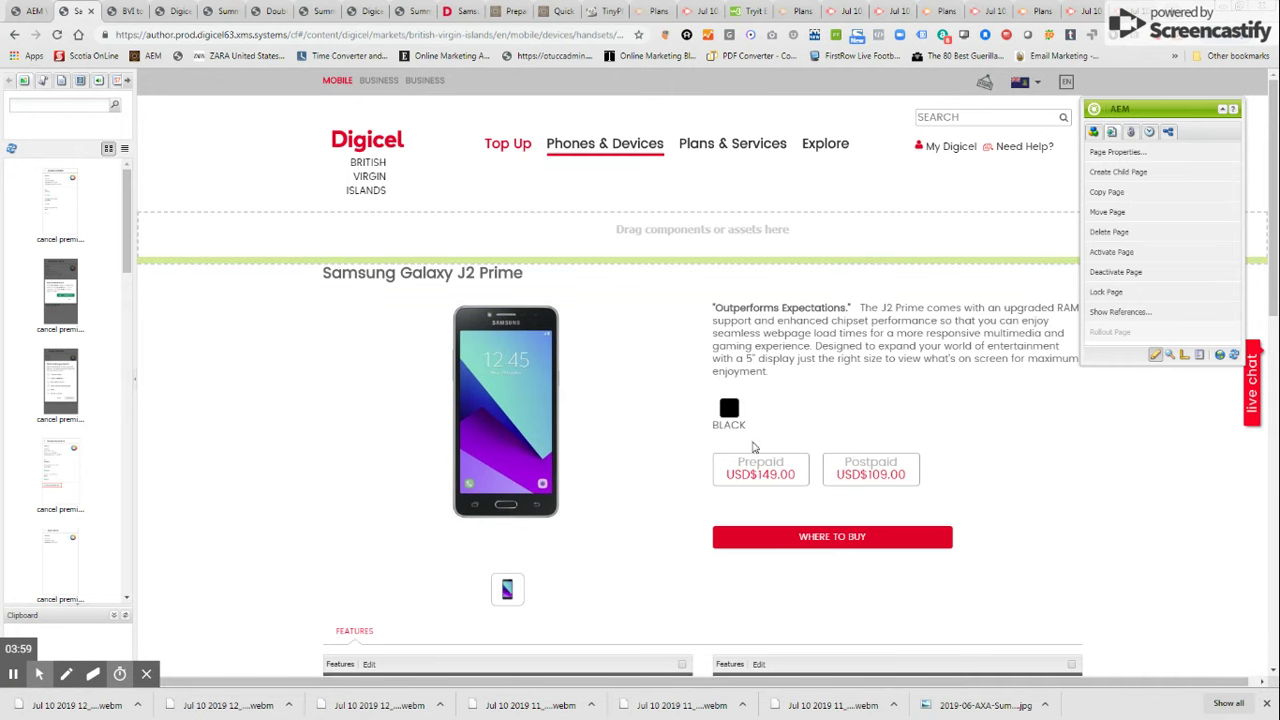
Step: Activate the Samsung Galaxy J2 Prime page, then reload its live page to check the prices and return to the live smartphones listing
{"action": "left_click", "coordinate": [1124, 253]}
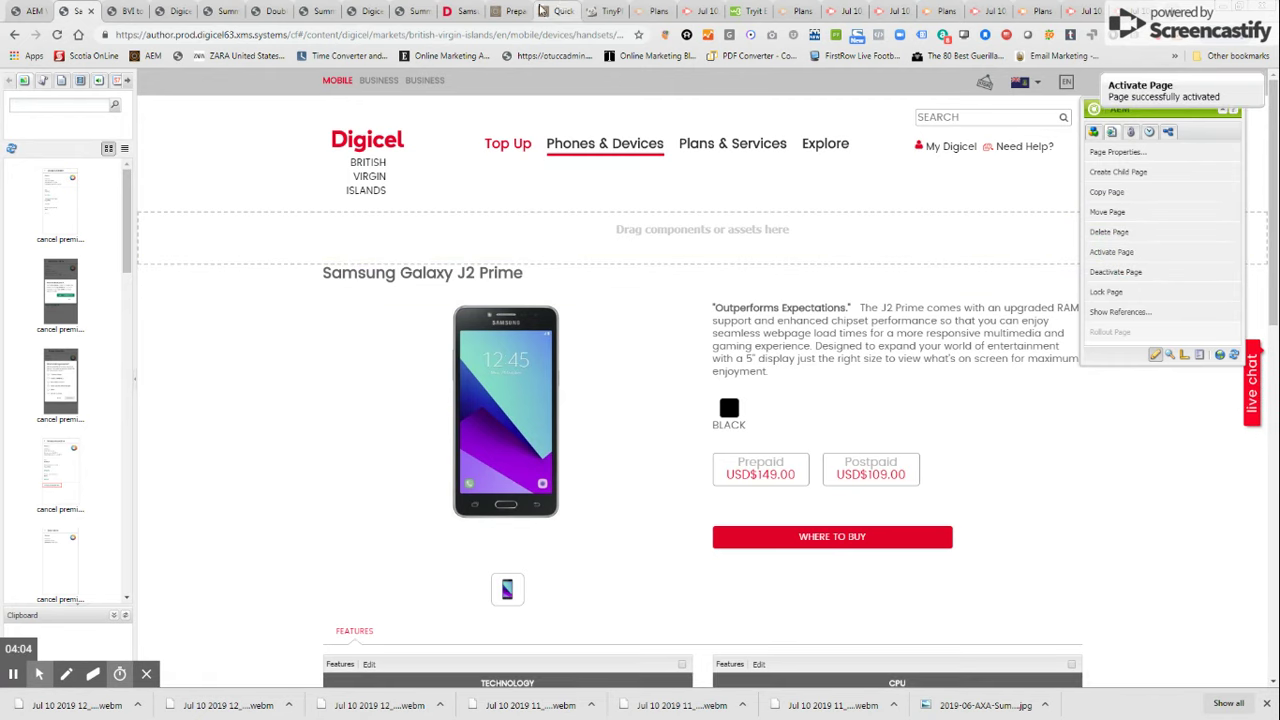
{"action": "left_click", "coordinate": [467, 12]}
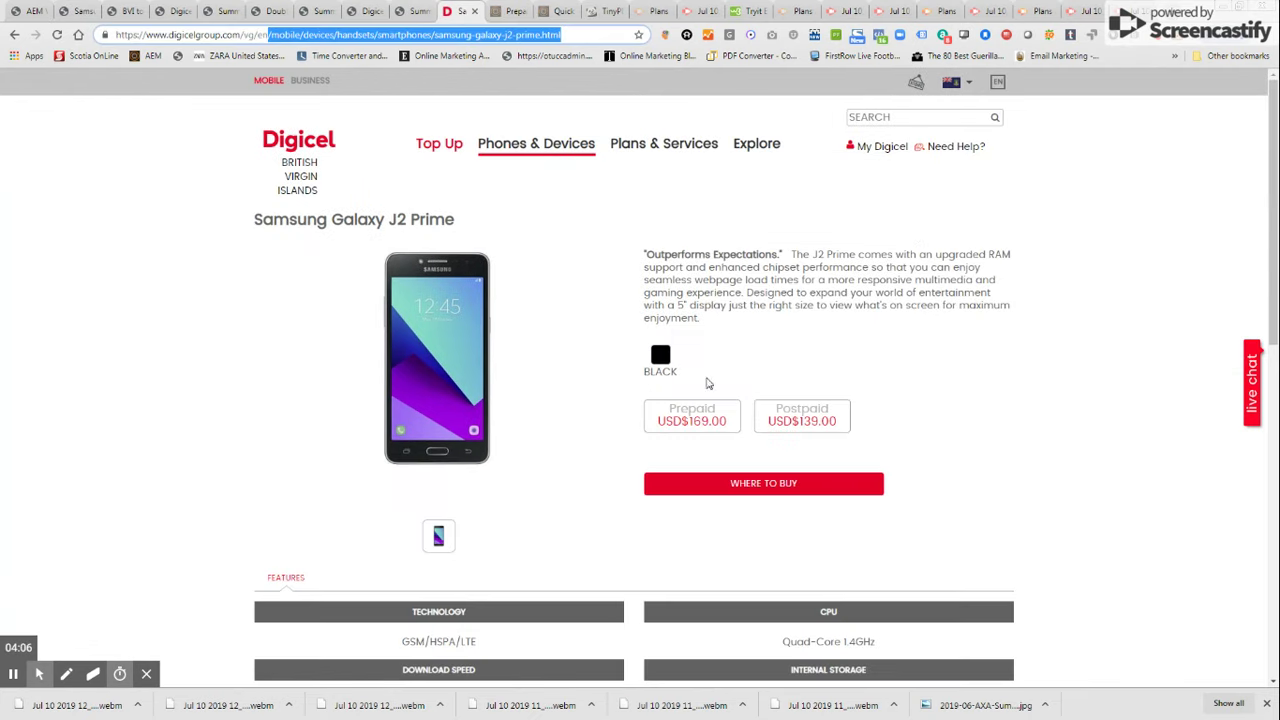
{"action": "left_click", "coordinate": [57, 34]}
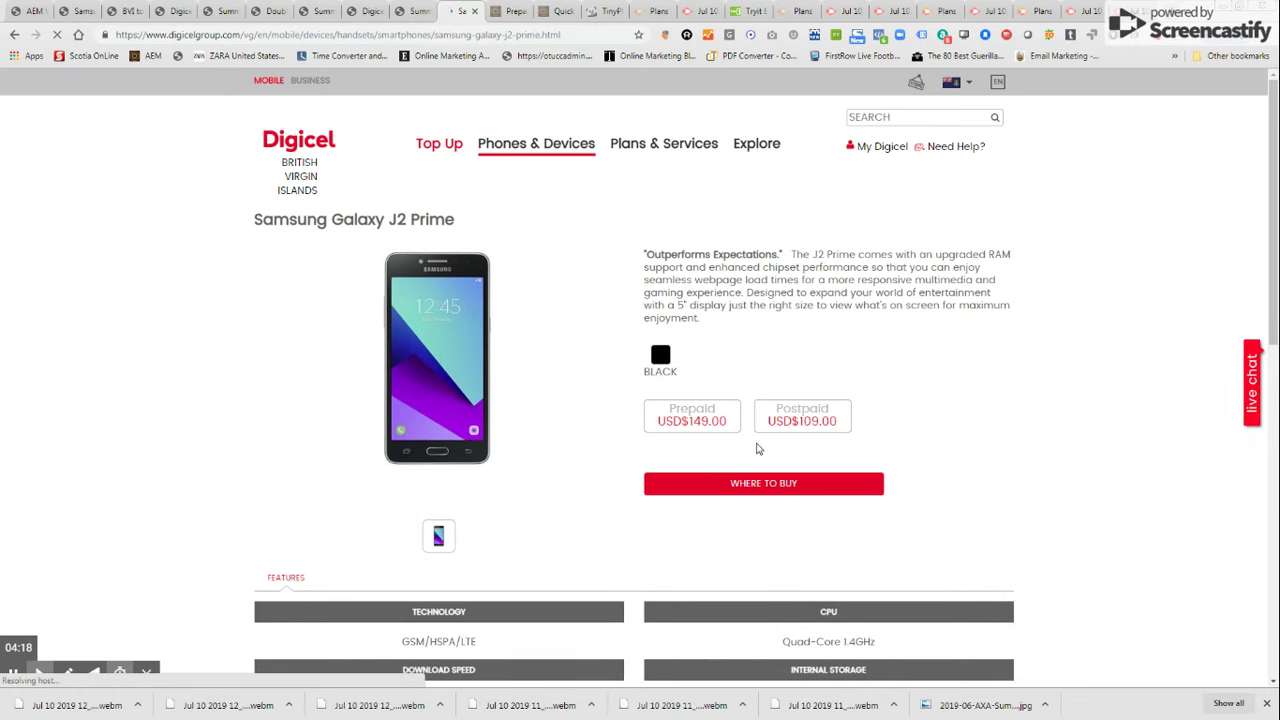
{"action": "key", "text": "alt+Left"}
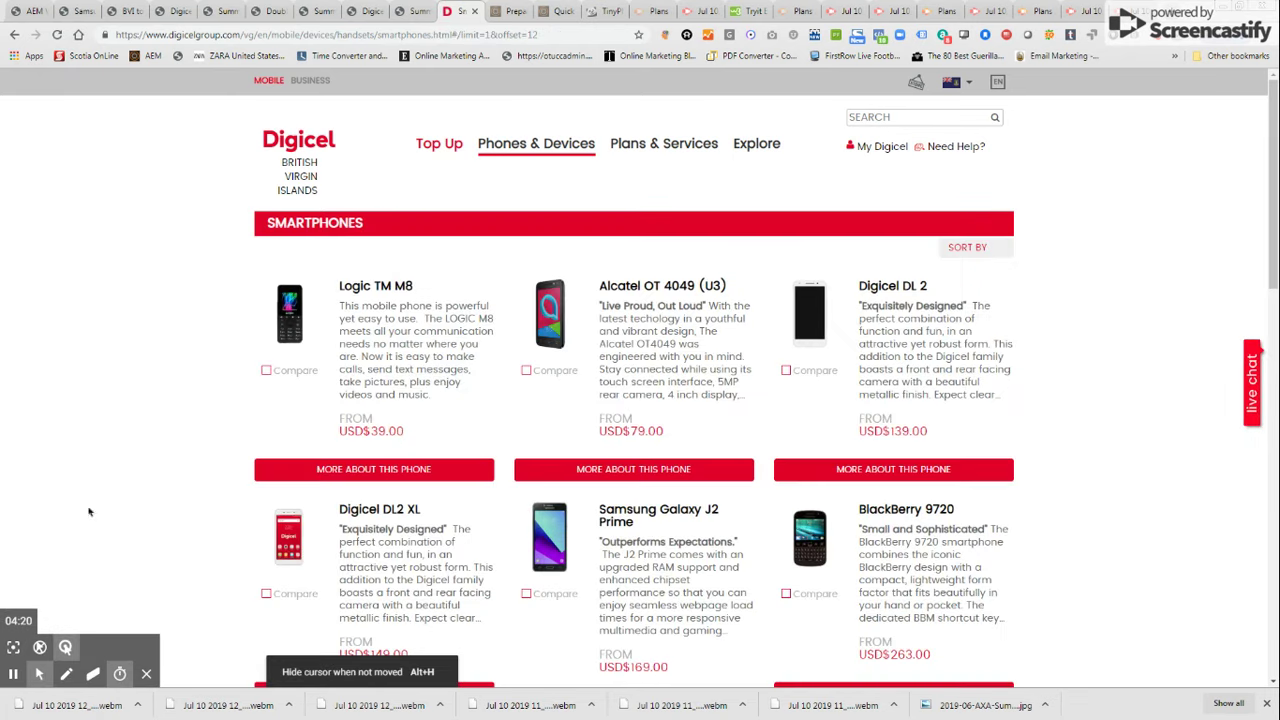
Step: Create a page titled Samsung Galaxy S10 under Smartphones in the AEM site tree, using the Device Page template
{"action": "left_click", "coordinate": [32, 9]}
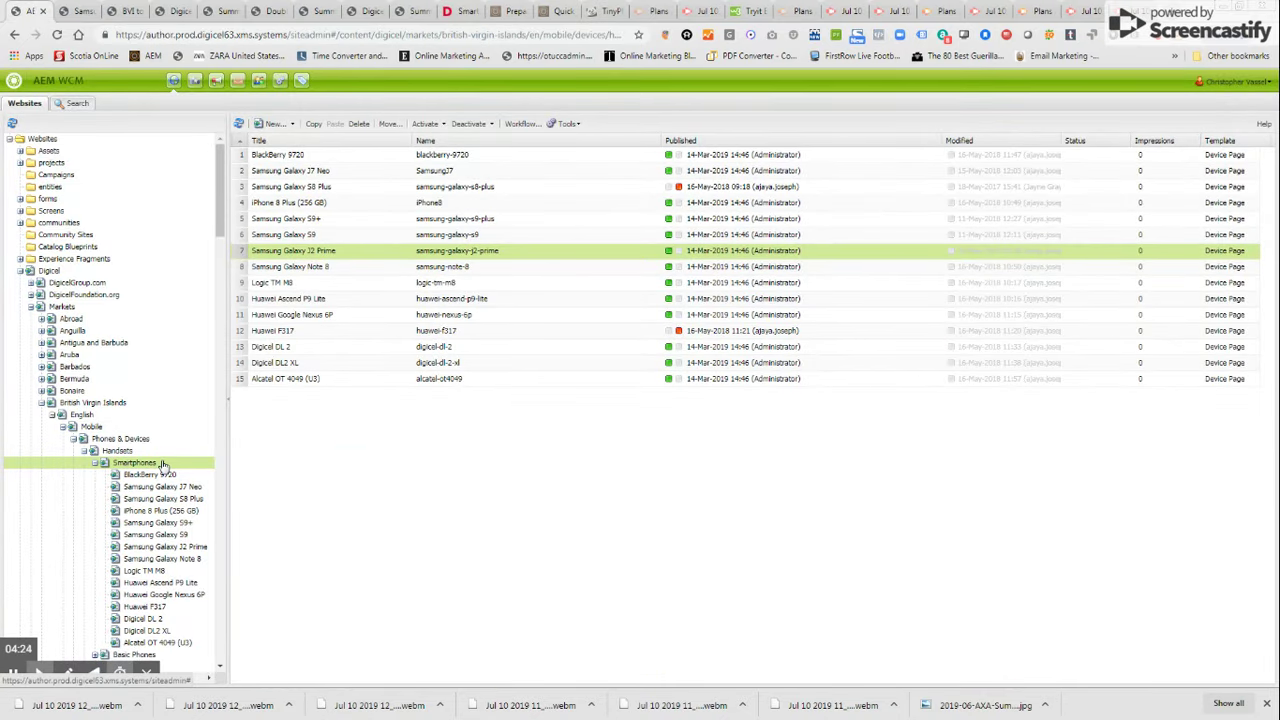
{"action": "left_click", "coordinate": [293, 124]}
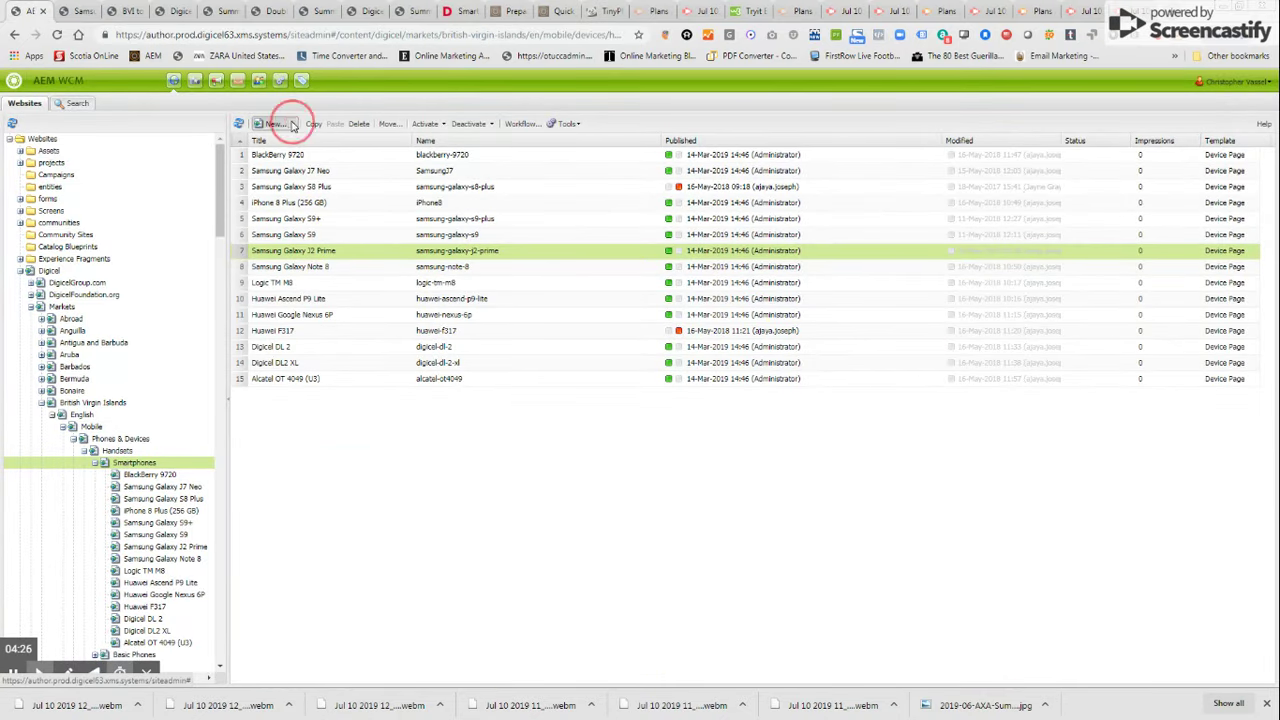
{"action": "left_click", "coordinate": [296, 140]}
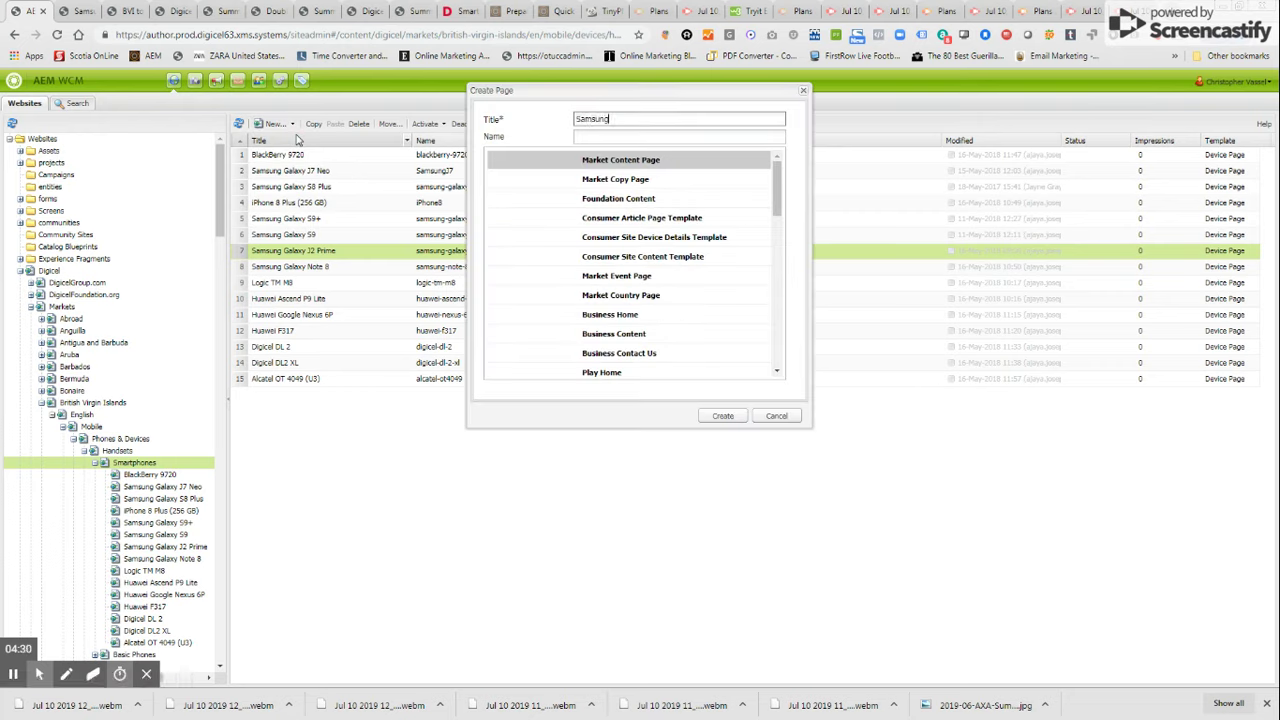
{"action": "type", "text": "Samsung Galaxy S10"}
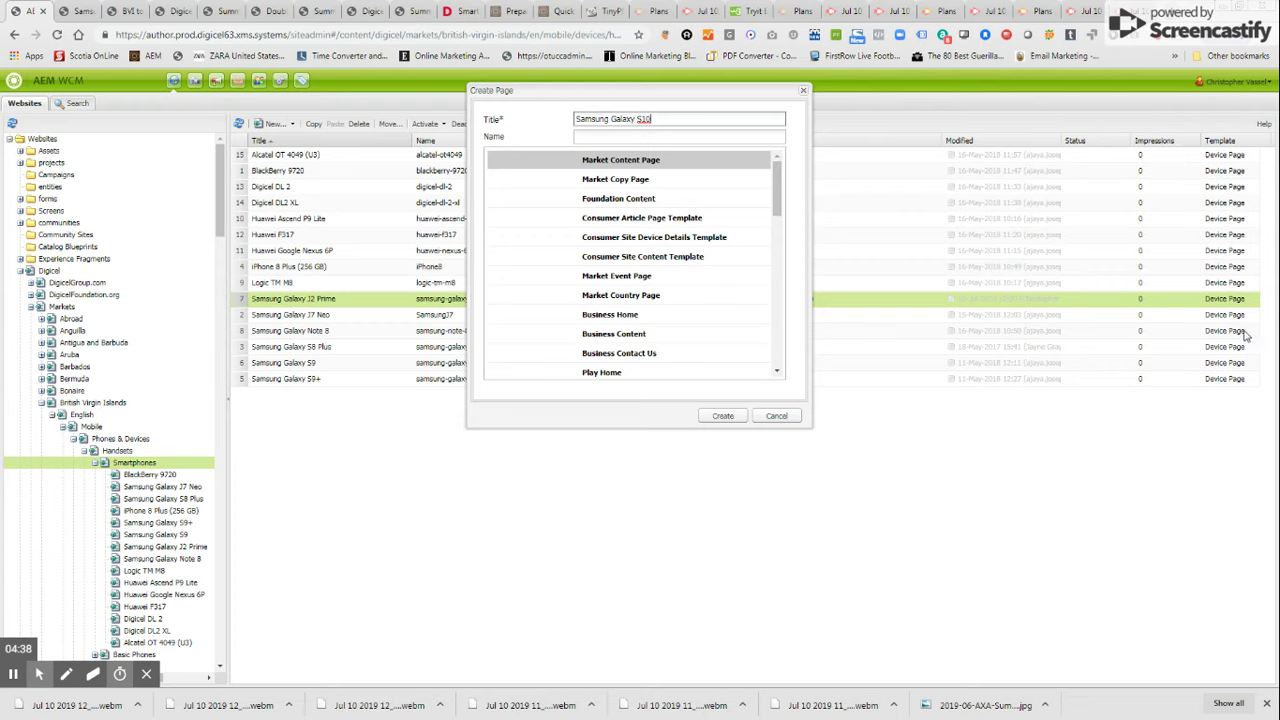
{"action": "scroll", "coordinate": [641, 220], "scroll_direction": "down", "scroll_amount": 2}
{"action": "scroll", "coordinate": [641, 220], "scroll_direction": "down", "scroll_amount": 10}
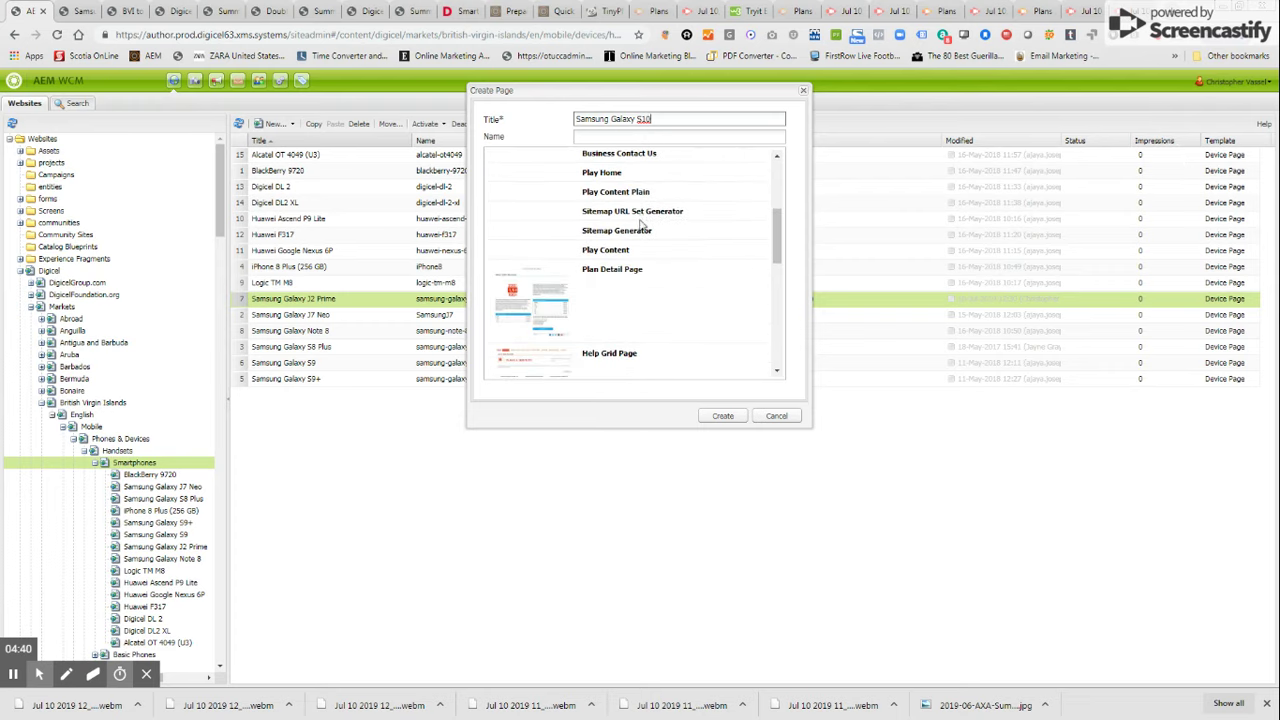
{"action": "left_click", "coordinate": [621, 250]}
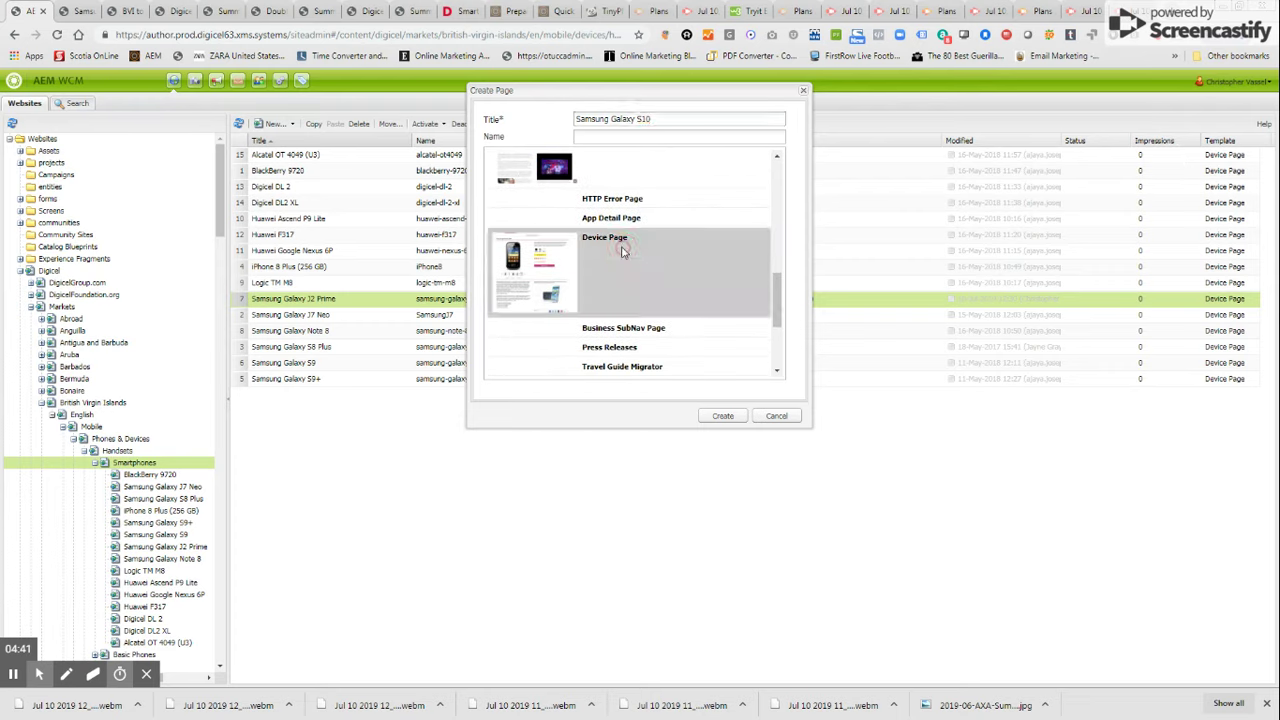
{"action": "left_click", "coordinate": [702, 415]}
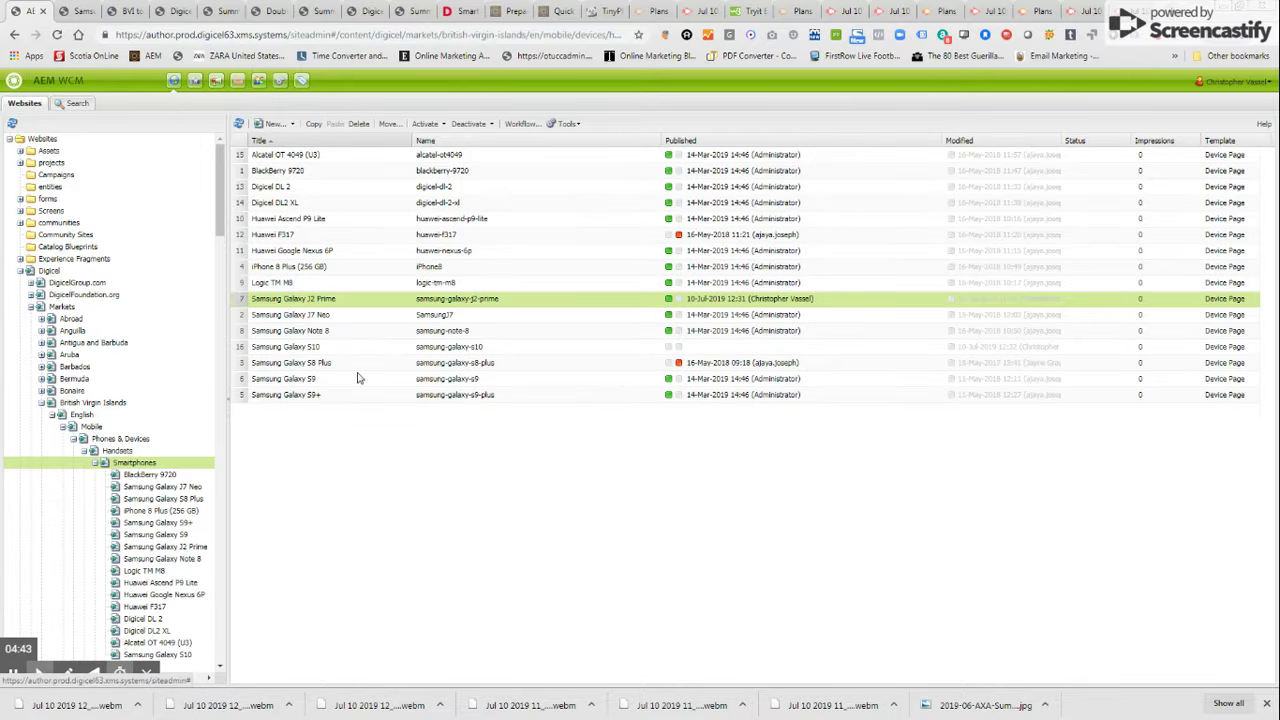
Step: Open the new Samsung Galaxy S10 page for editing and look over its gallery, price and features sections
{"action": "left_click", "coordinate": [327, 346]}
{"action": "left_click", "coordinate": [496, 350]}
{"action": "double_click", "coordinate": [496, 350]}
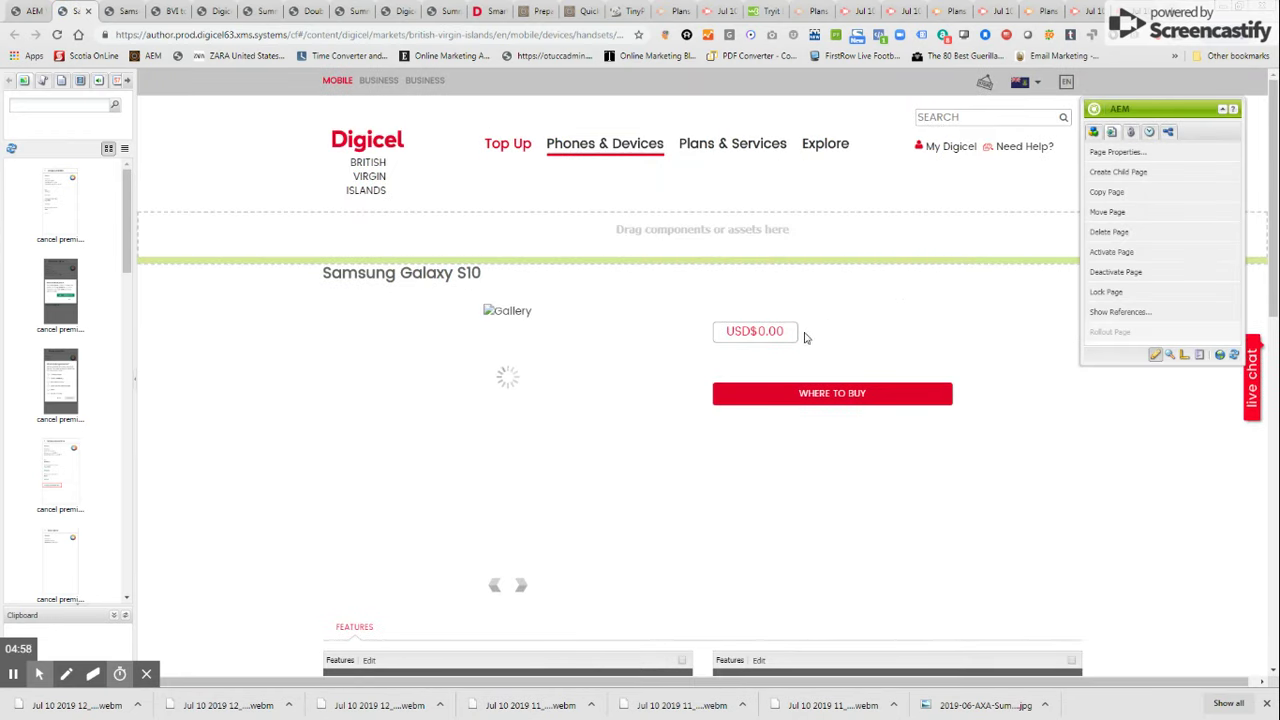
{"action": "scroll", "coordinate": [603, 423], "scroll_direction": "down", "scroll_amount": 3}
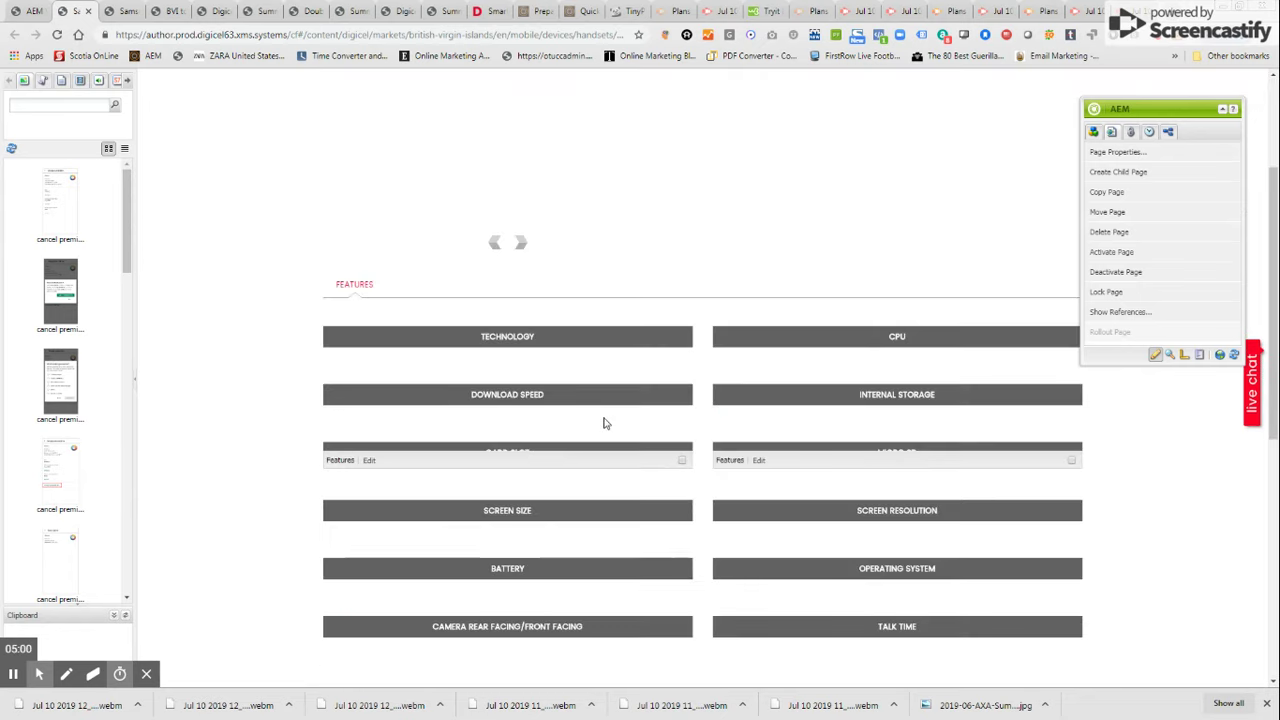
{"action": "scroll", "coordinate": [589, 420], "scroll_direction": "up", "scroll_amount": 3}
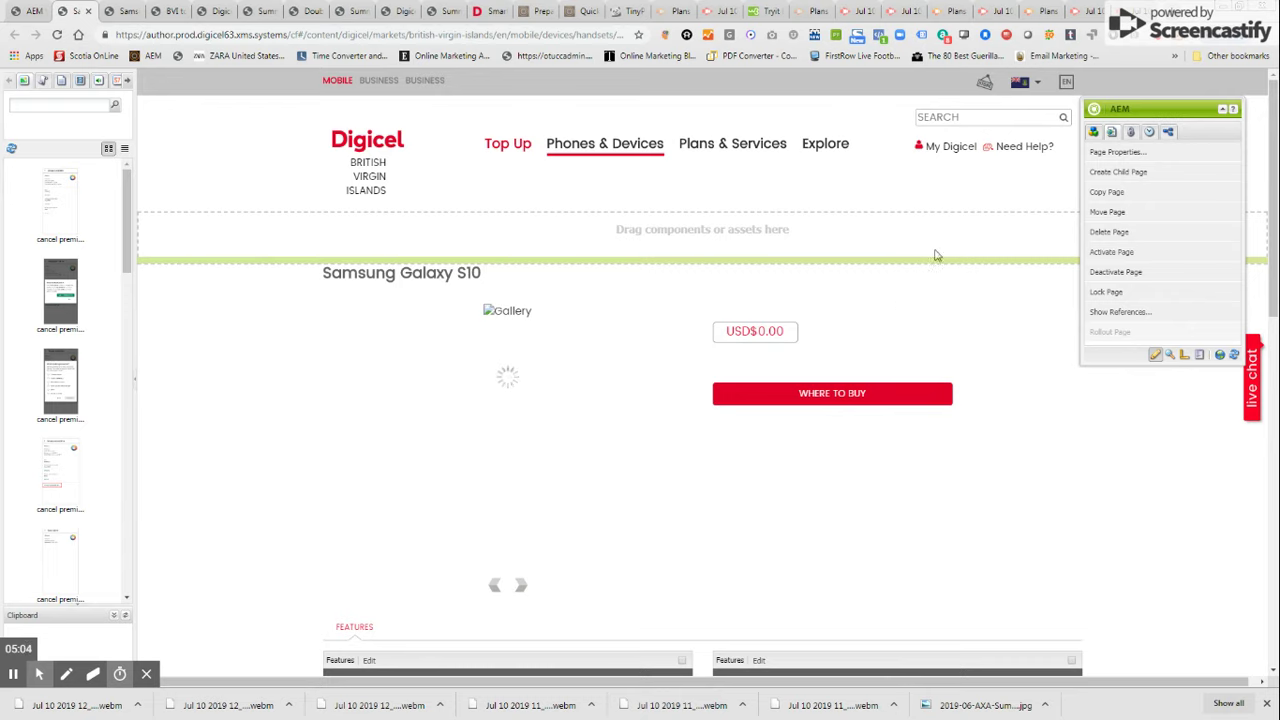
Step: Open the page properties of the Samsung Galaxy S10 page and set the device type to Samsung Galaxy S10
{"action": "left_click", "coordinate": [1115, 152]}
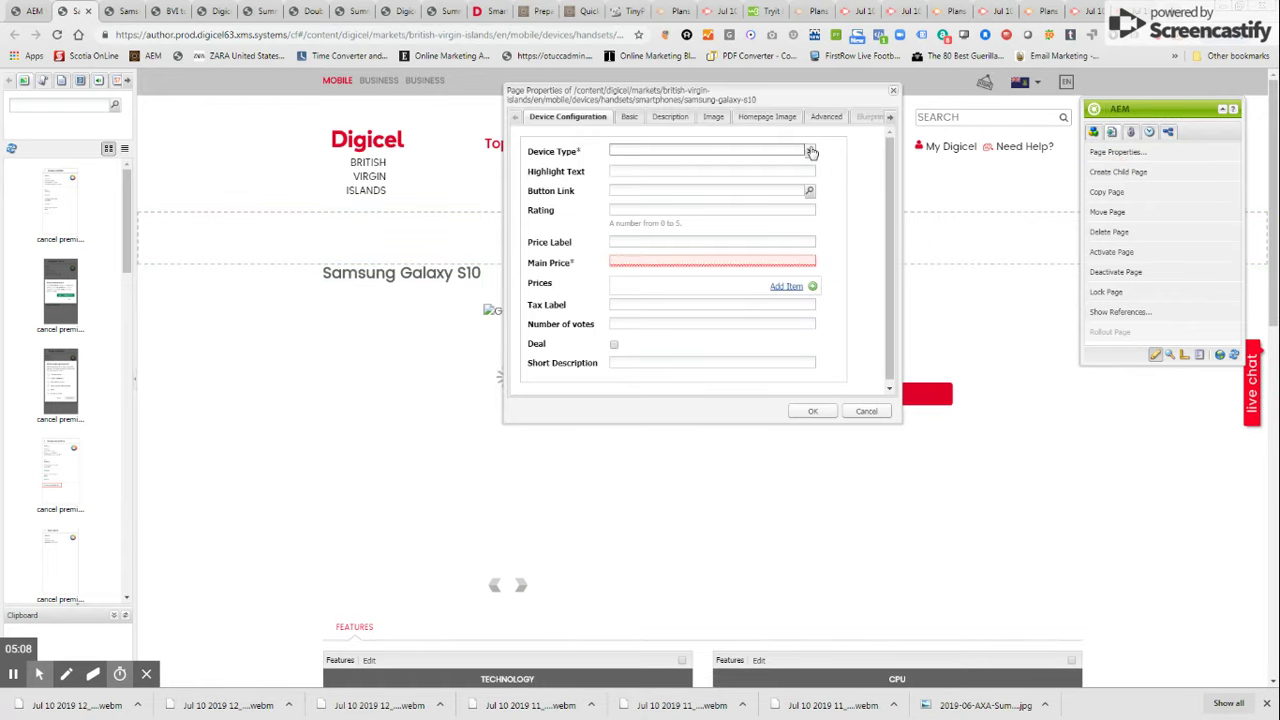
{"action": "left_click", "coordinate": [811, 151]}
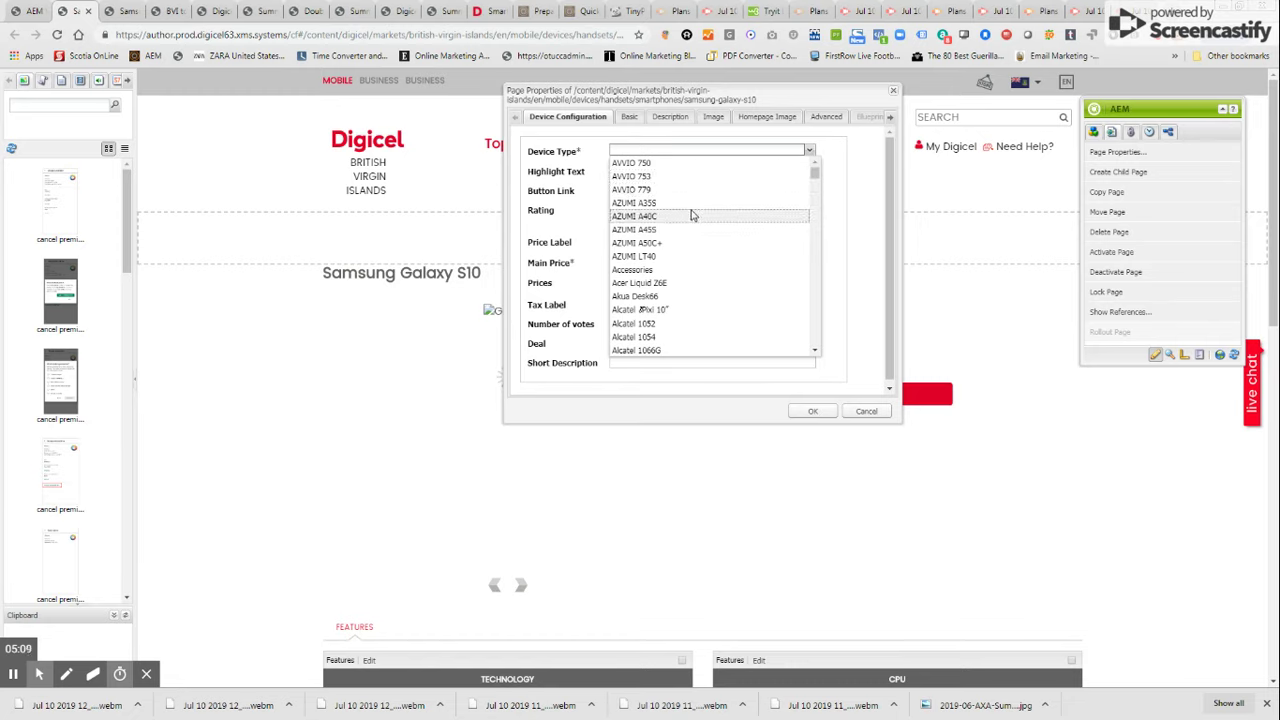
{"action": "scroll", "coordinate": [700, 215], "scroll_direction": "down", "scroll_amount": 10}
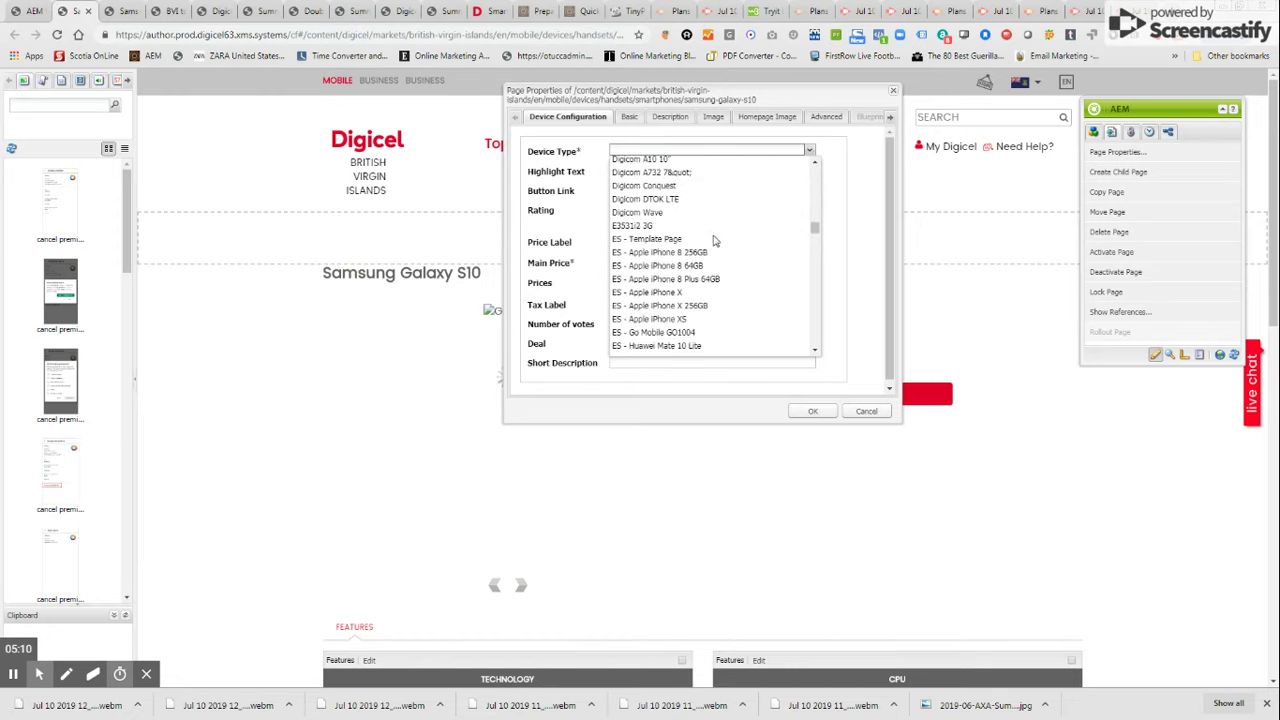
{"action": "scroll", "coordinate": [720, 255], "scroll_direction": "down", "scroll_amount": 10}
{"action": "scroll", "coordinate": [725, 255], "scroll_direction": "down", "scroll_amount": 15}
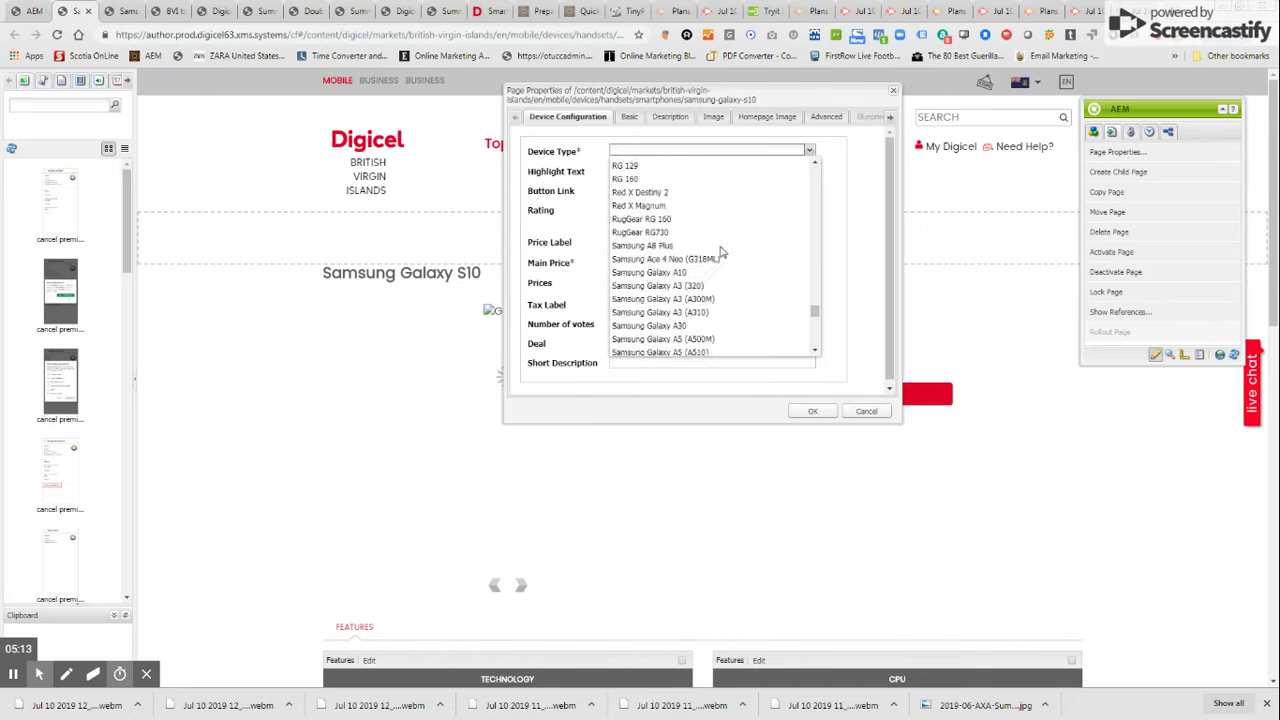
{"action": "scroll", "coordinate": [715, 255], "scroll_direction": "up", "scroll_amount": 1}
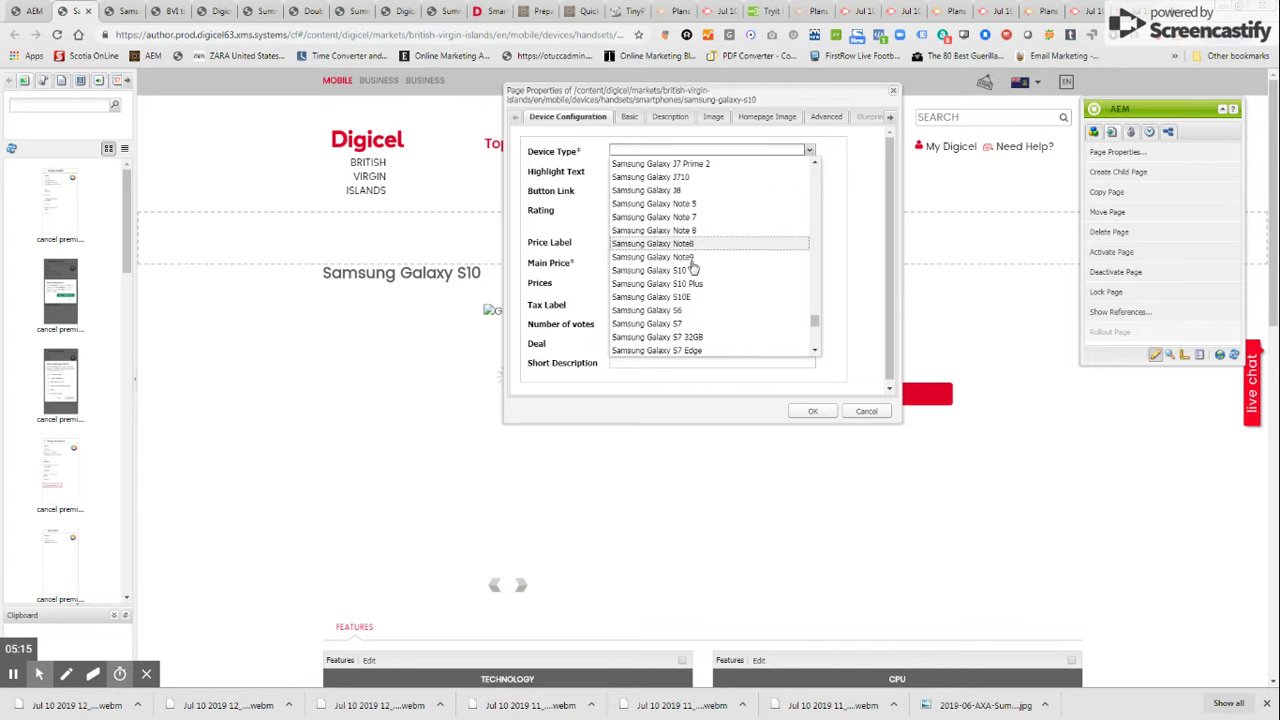
{"action": "left_click", "coordinate": [686, 268]}
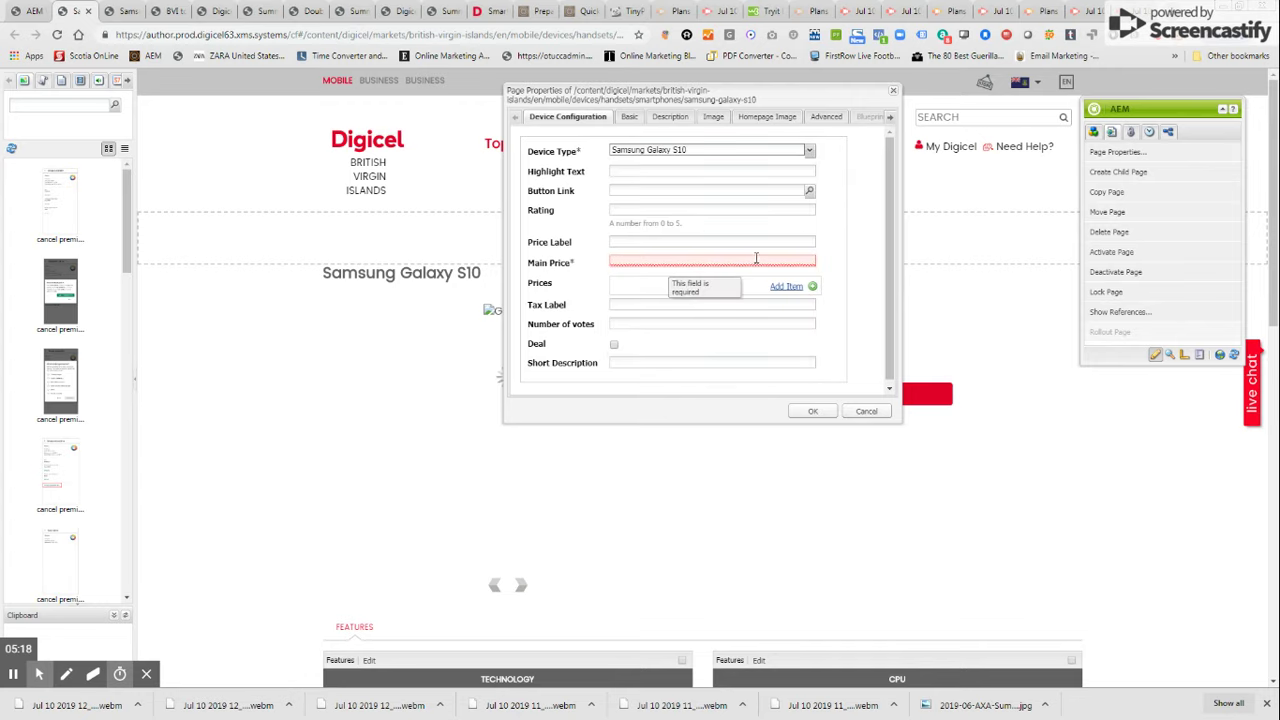
Step: Look up the Galaxy S10 (128GB) prices in the Excel Devices sheet, then set the price label to Prepaid and the main price to 999
{"action": "key", "text": "alt+Tab"}
{"action": "left_click", "coordinate": [88, 532]}
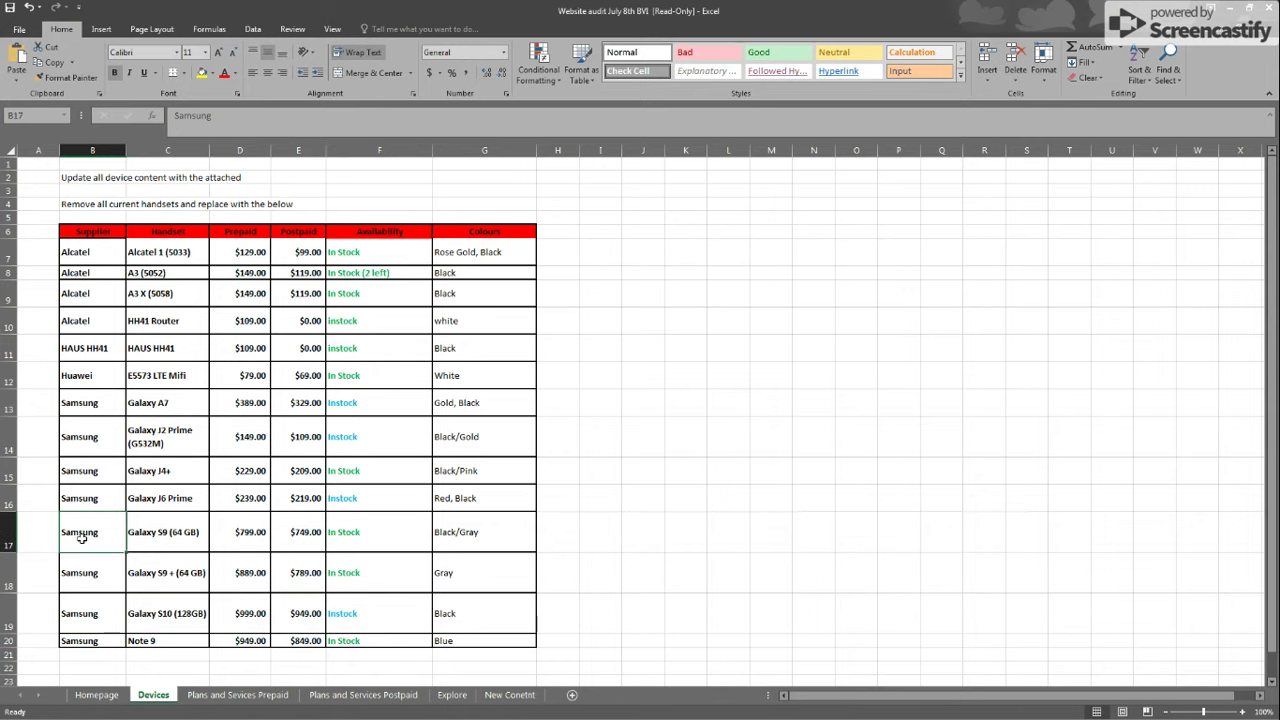
{"action": "left_click", "coordinate": [114, 605]}
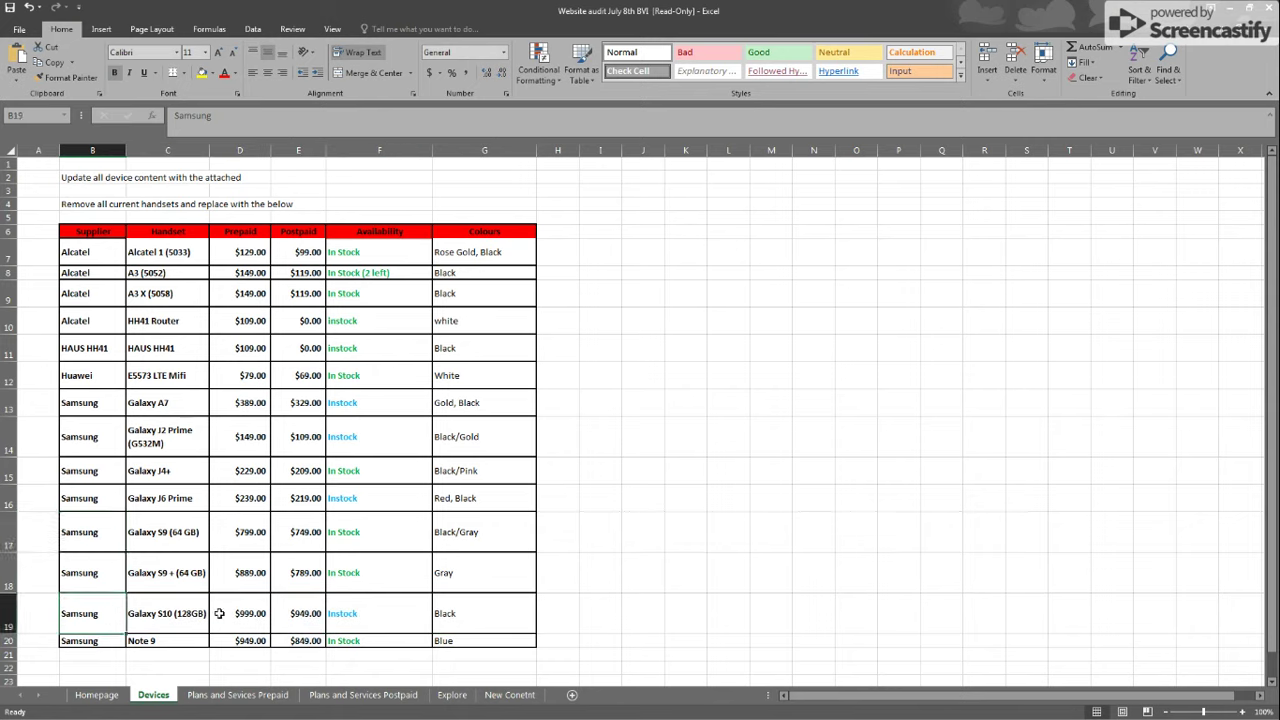
{"action": "left_click", "coordinate": [232, 606]}
{"action": "key", "text": "alt+Tab"}
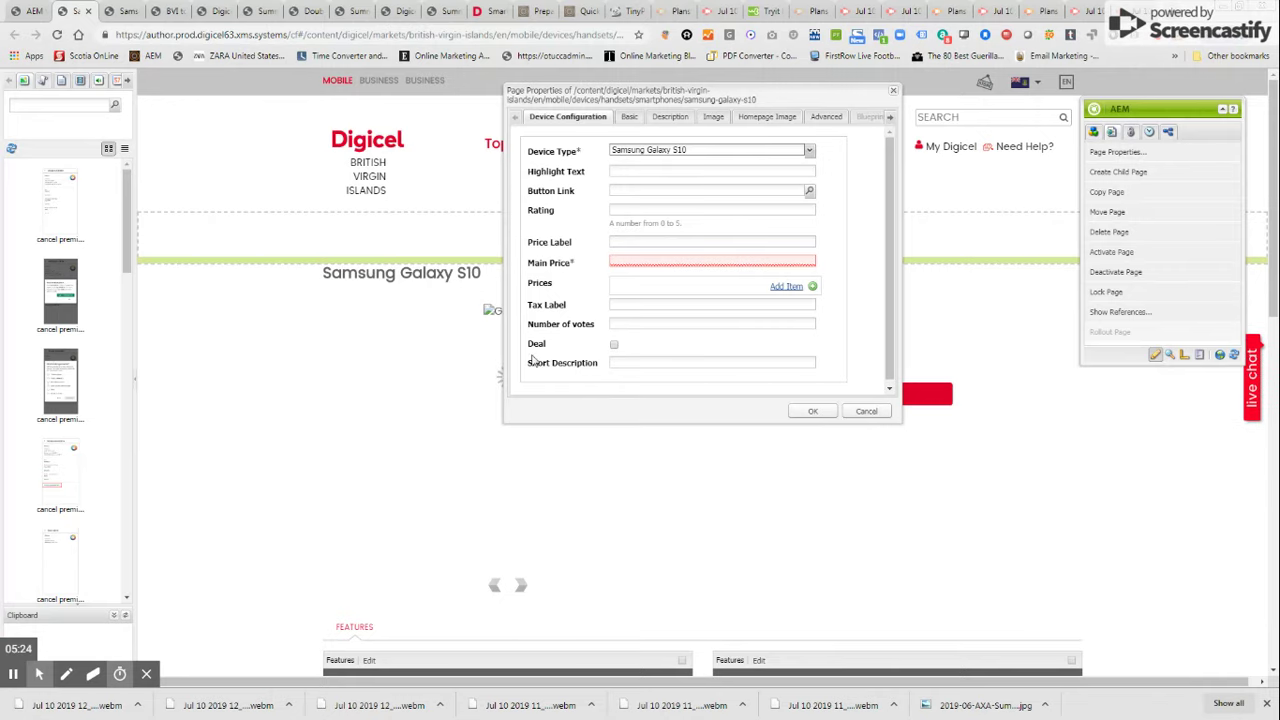
{"action": "left_click", "coordinate": [643, 241]}
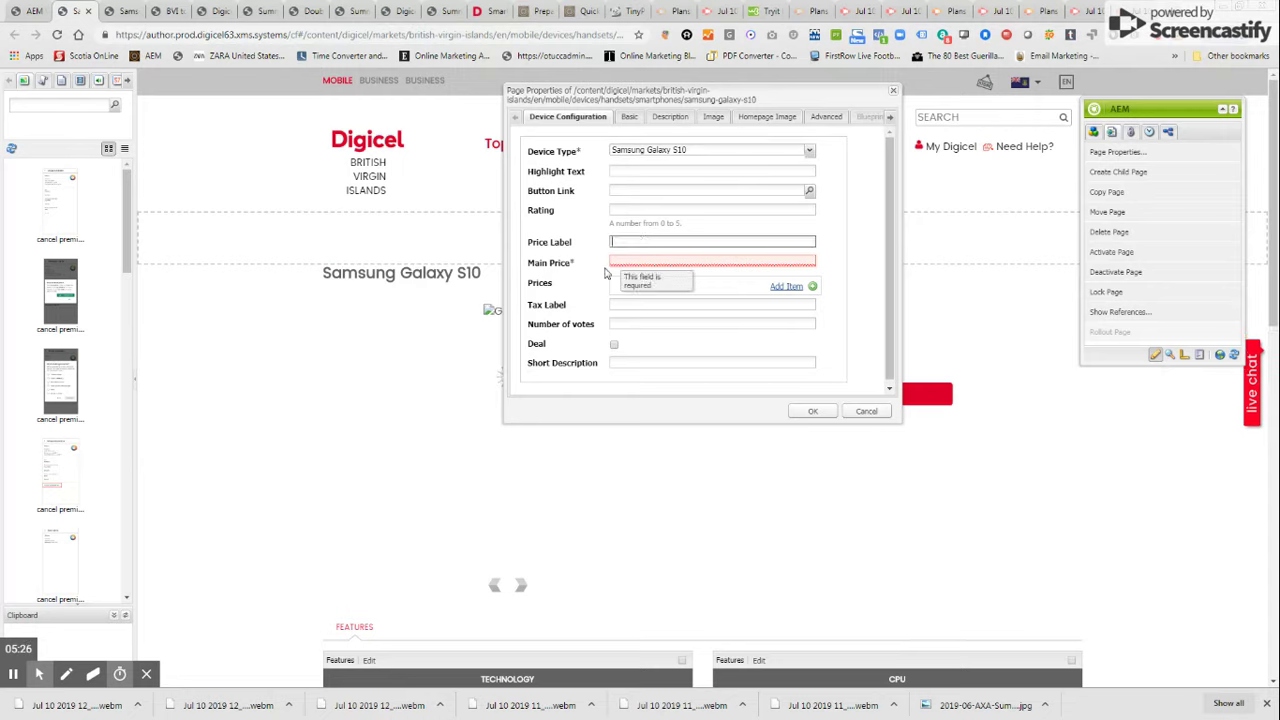
{"action": "left_click", "coordinate": [631, 260]}
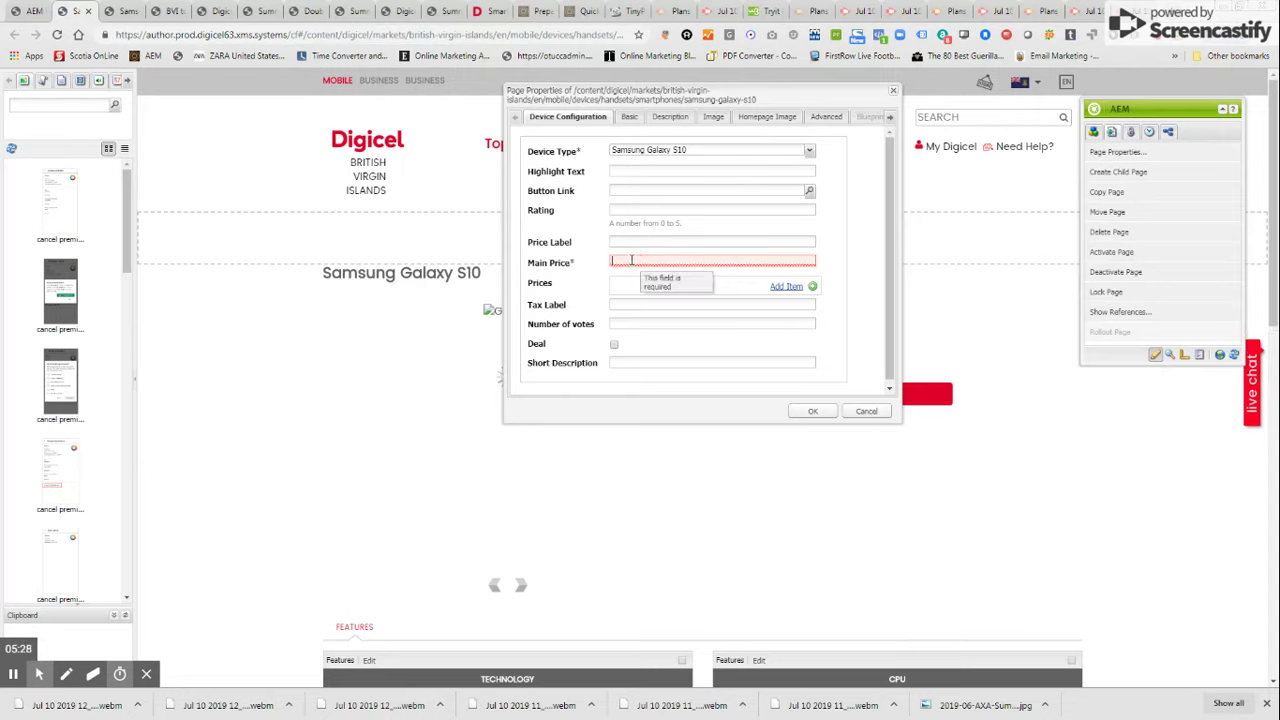
{"action": "left_click", "coordinate": [628, 242]}
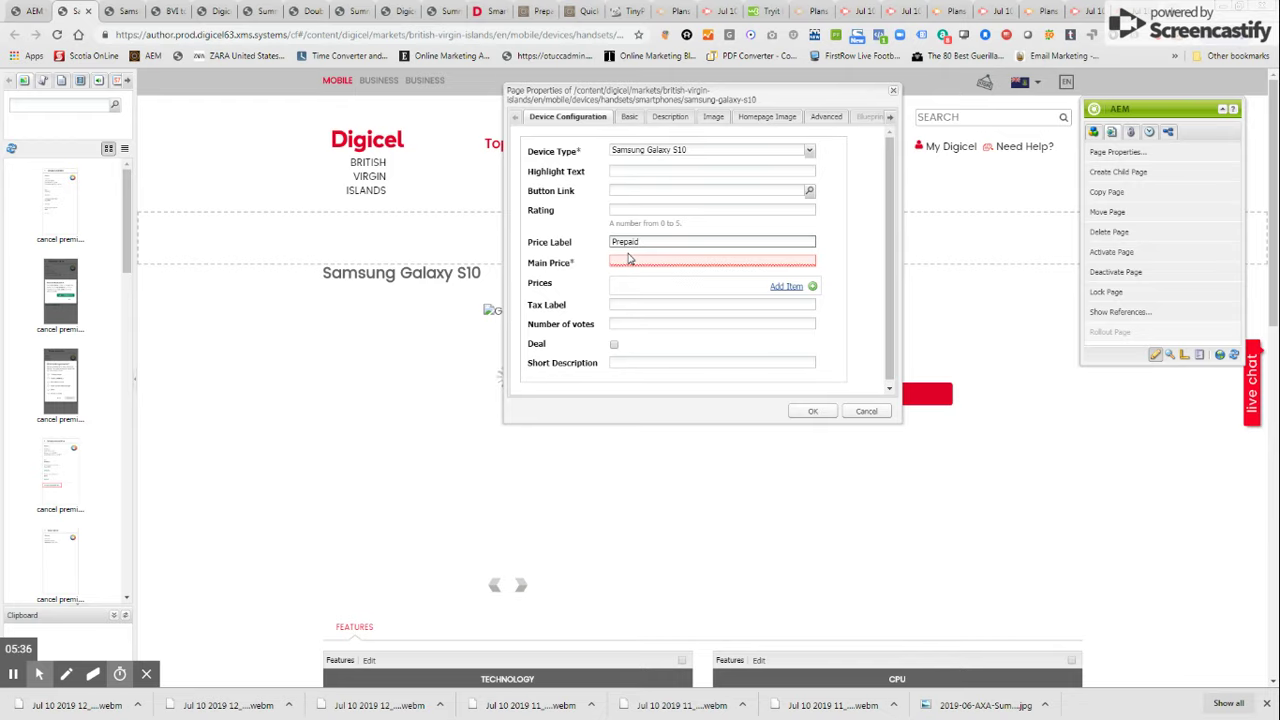
{"action": "left_click", "coordinate": [629, 259]}
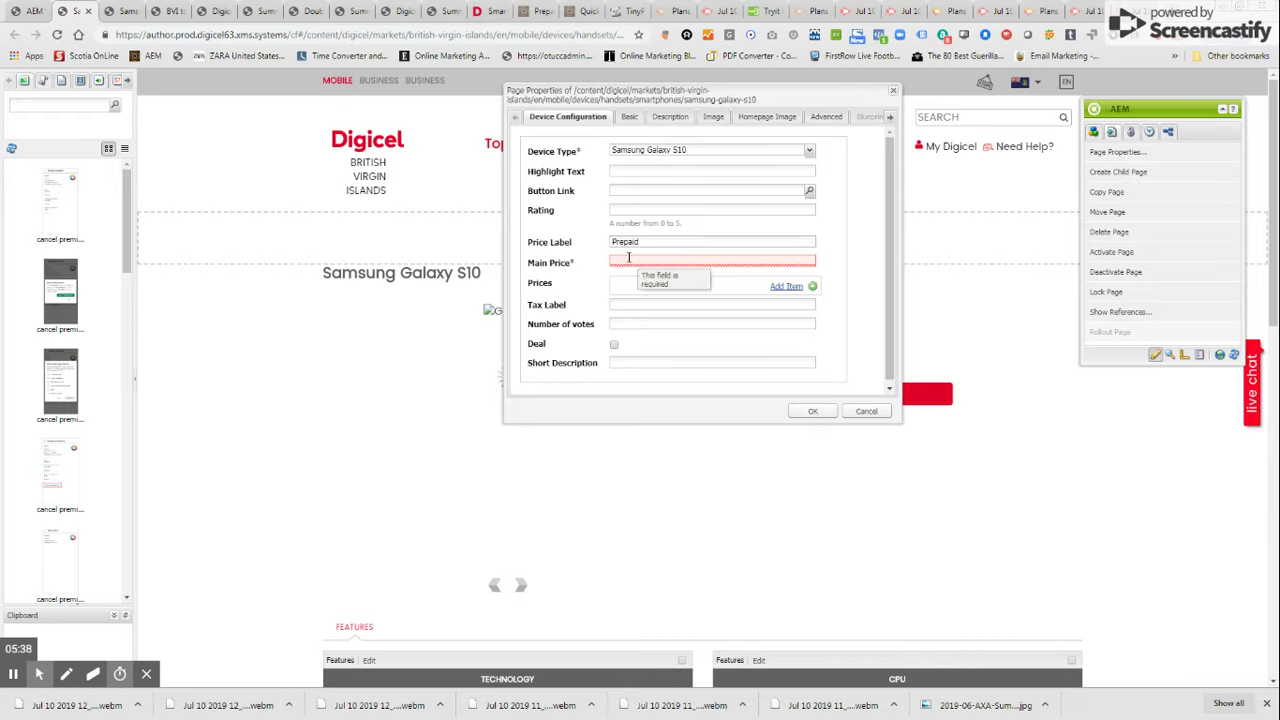
Step: Add a price item captioned Postpaid with a price of 949, taken from the Excel Devices sheet
{"action": "left_click", "coordinate": [788, 287]}
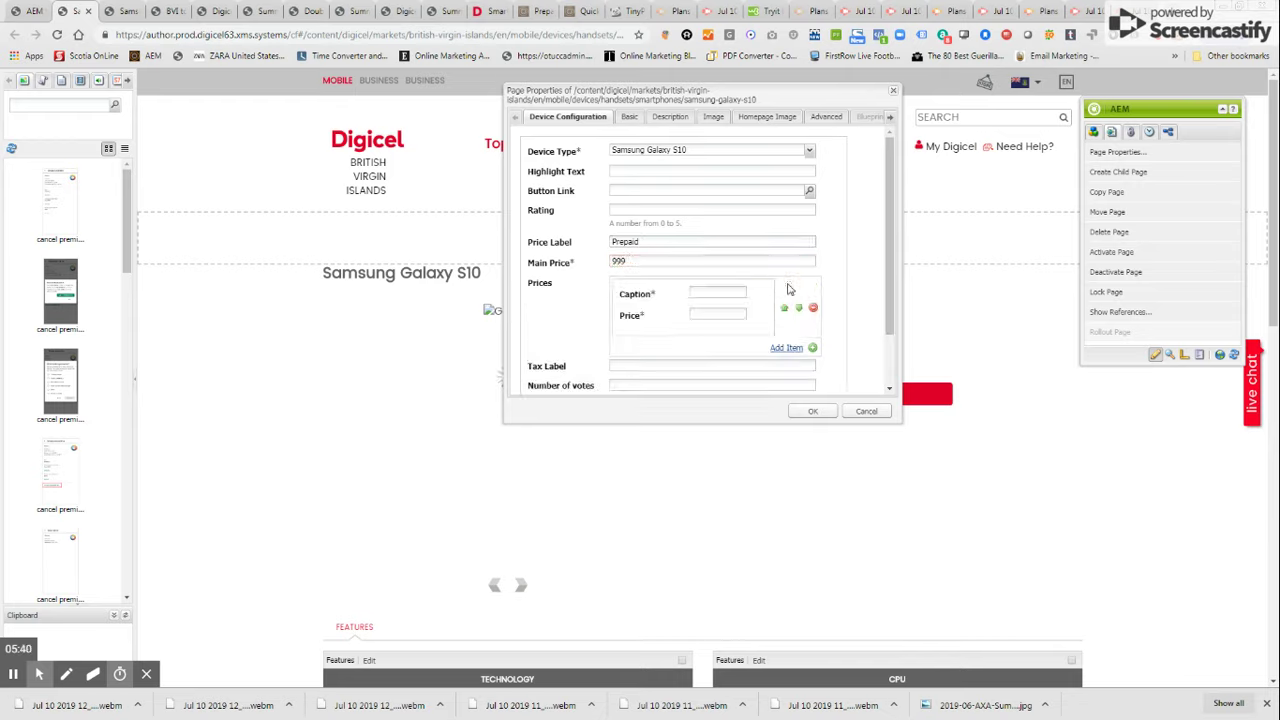
{"action": "left_click", "coordinate": [738, 293]}
{"action": "type", "text": "Postpaid"}
{"action": "key", "text": "alt+Tab"}
{"action": "key", "text": "alt+Tab"}
{"action": "left_click", "coordinate": [737, 315]}
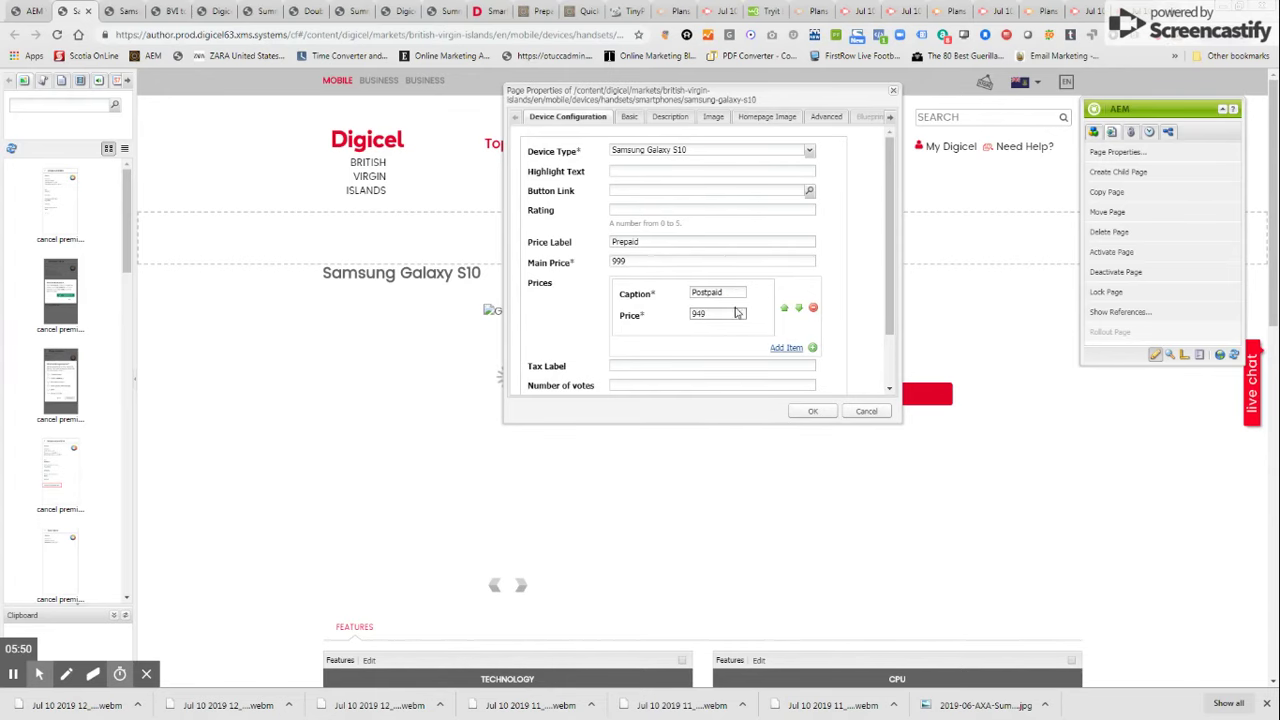
{"action": "left_click", "coordinate": [850, 264]}
Step: Set the button link to the Store Locator page under Digicel, Markets, British Virgin Islands, English
{"action": "scroll", "coordinate": [625, 288], "scroll_direction": "down", "scroll_amount": 1}
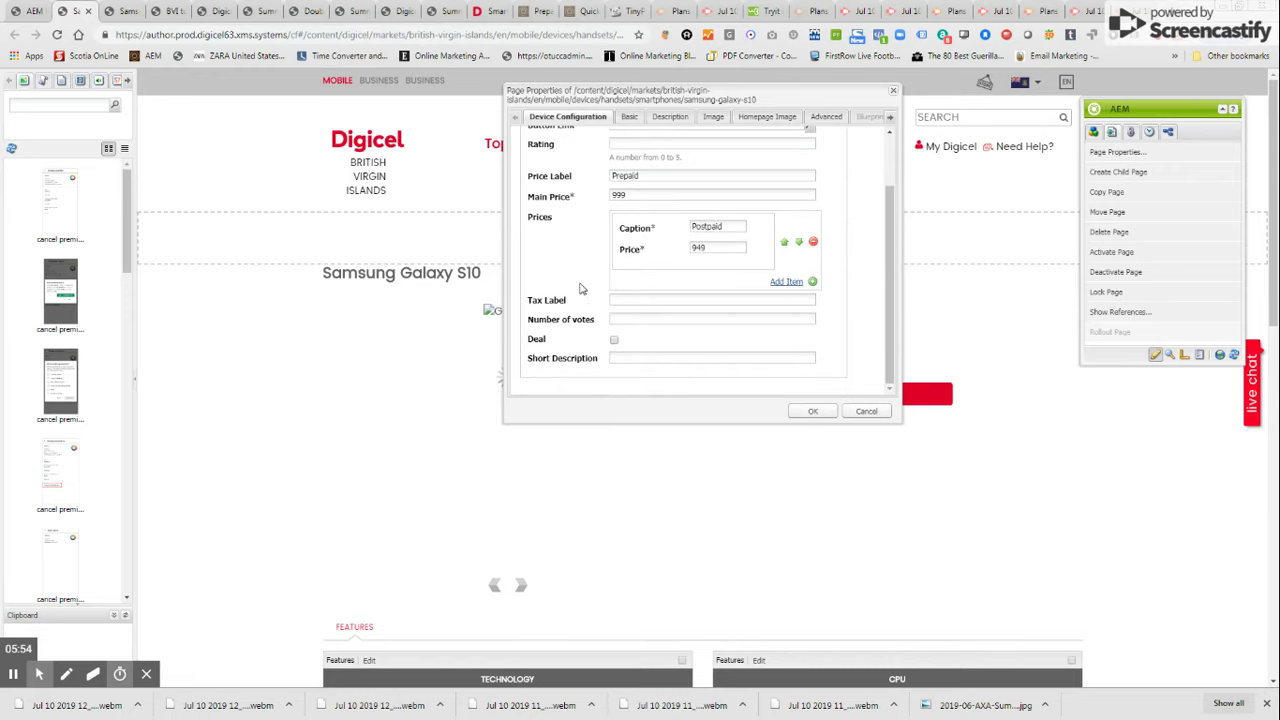
{"action": "scroll", "coordinate": [570, 285], "scroll_direction": "up", "scroll_amount": 1}
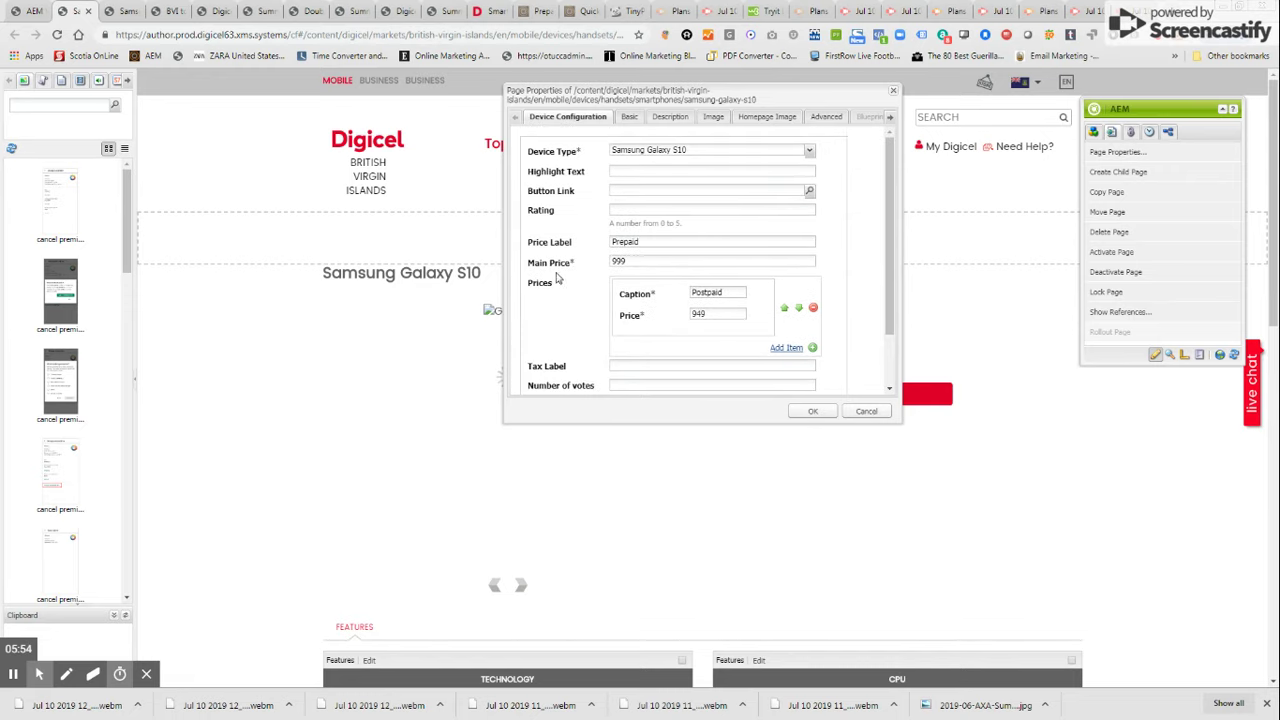
{"action": "left_click", "coordinate": [808, 190]}
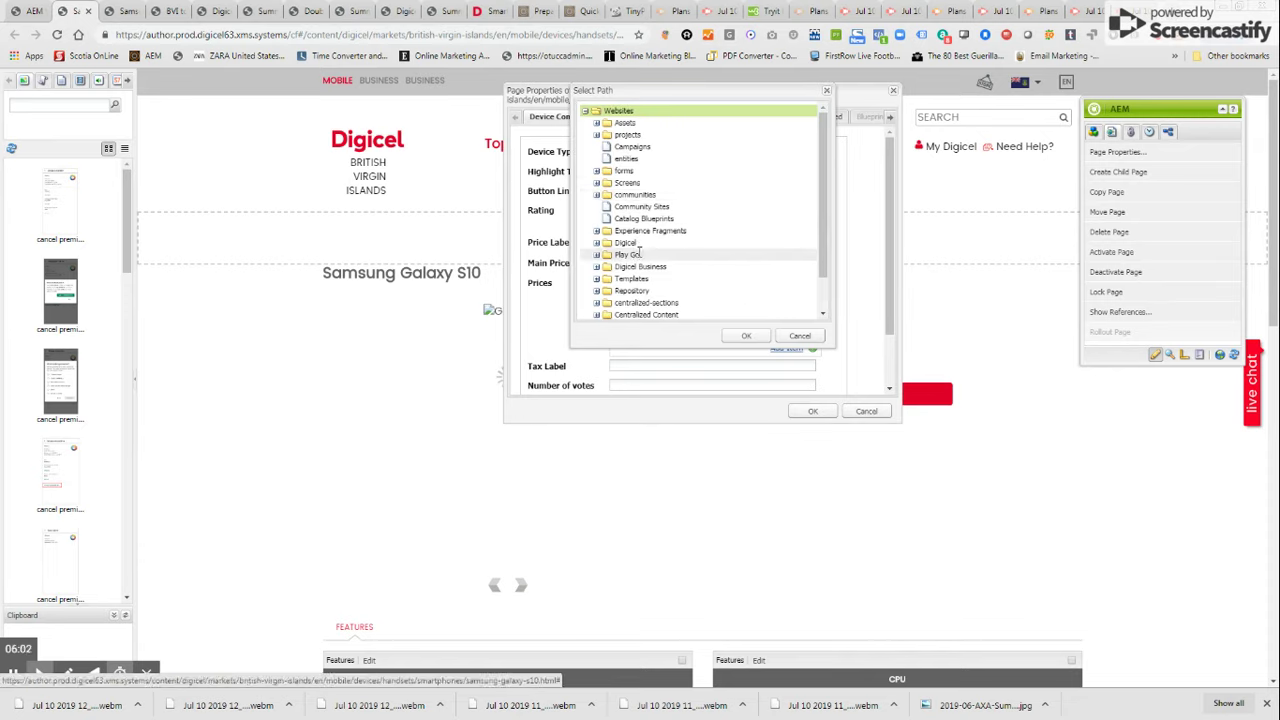
{"action": "double_click", "coordinate": [626, 243]}
{"action": "left_click", "coordinate": [638, 278]}
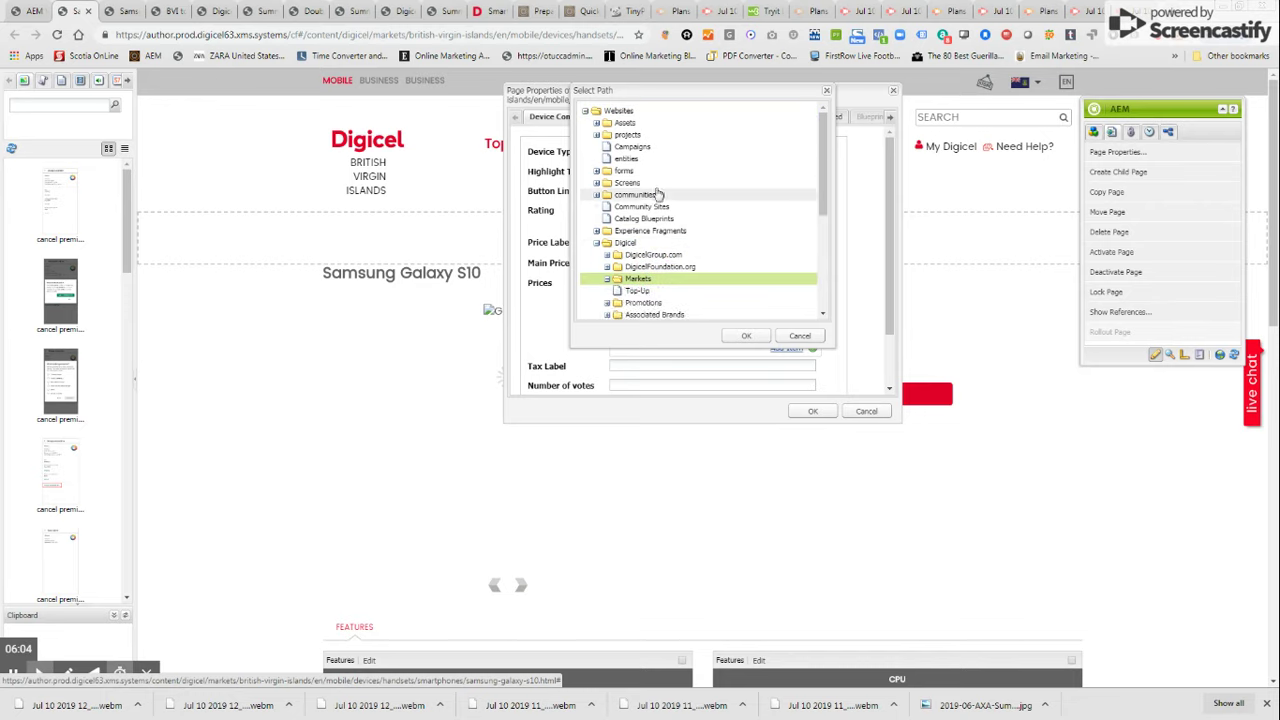
{"action": "left_click_drag", "start_coordinate": [684, 90], "coordinate": [645, 135]}
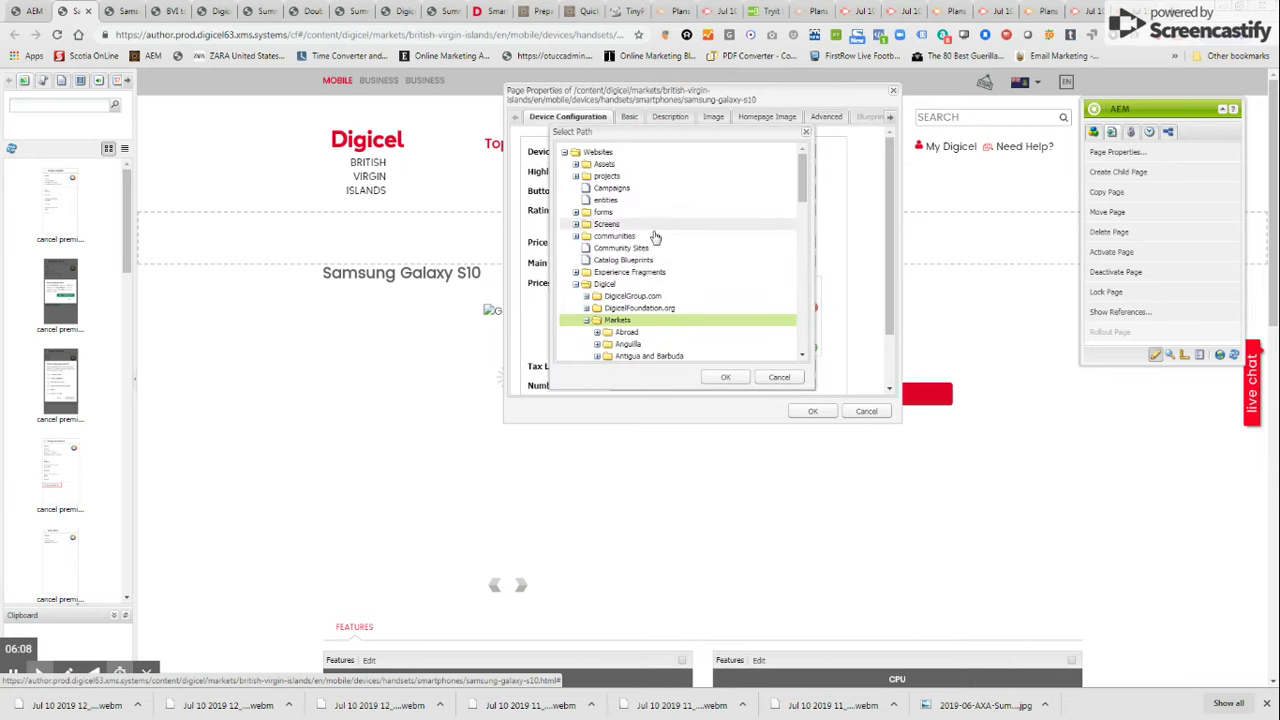
{"action": "scroll", "coordinate": [608, 280], "scroll_direction": "down", "scroll_amount": 1}
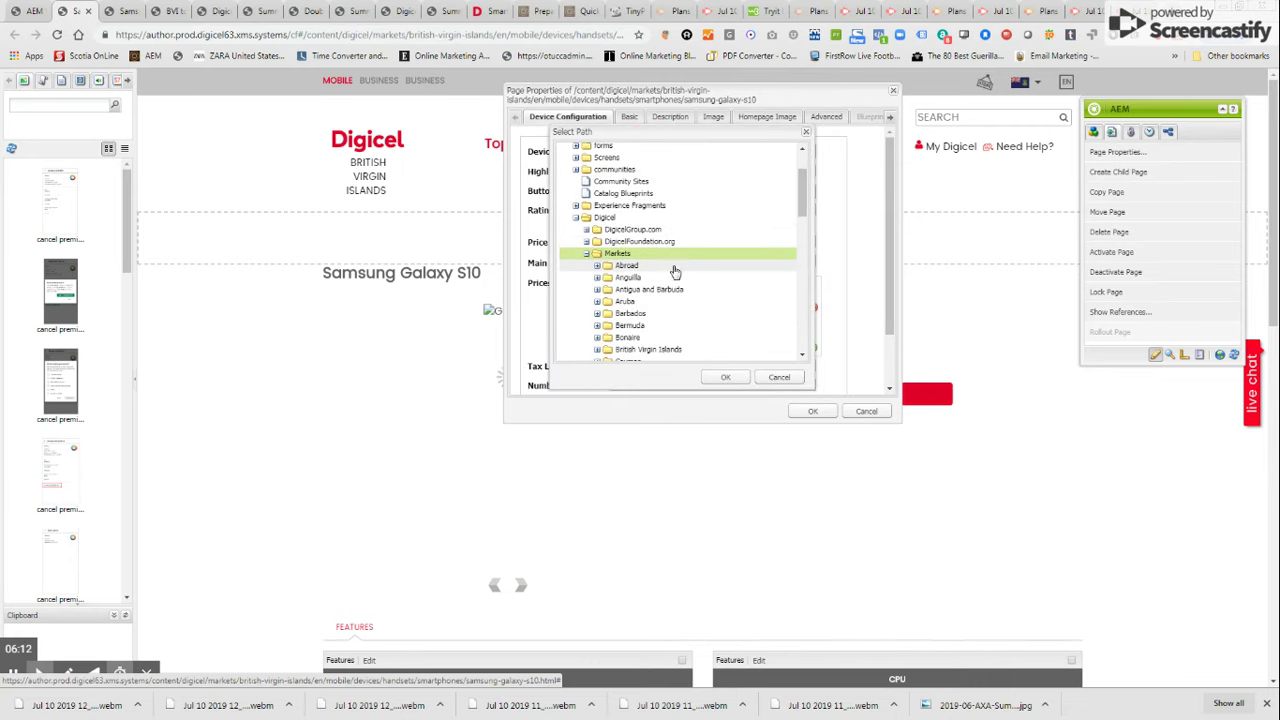
{"action": "scroll", "coordinate": [675, 272], "scroll_direction": "down", "scroll_amount": 3}
{"action": "double_click", "coordinate": [657, 215]}
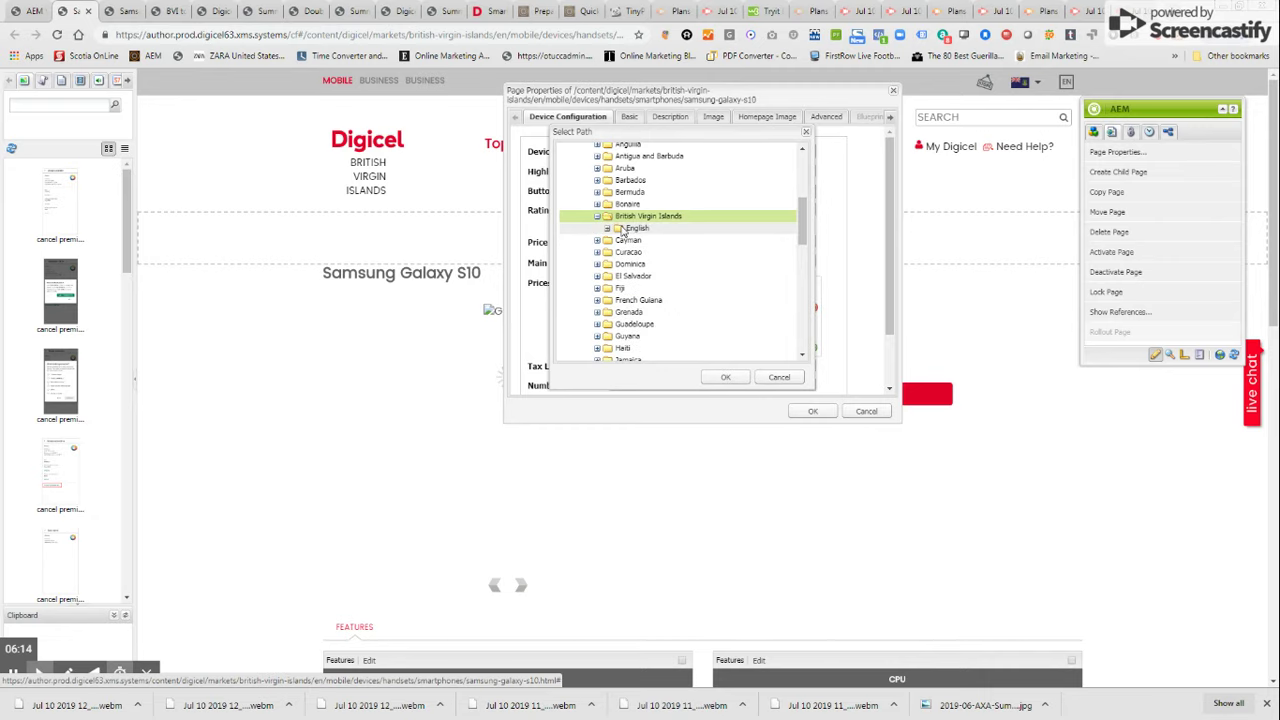
{"action": "double_click", "coordinate": [634, 229]}
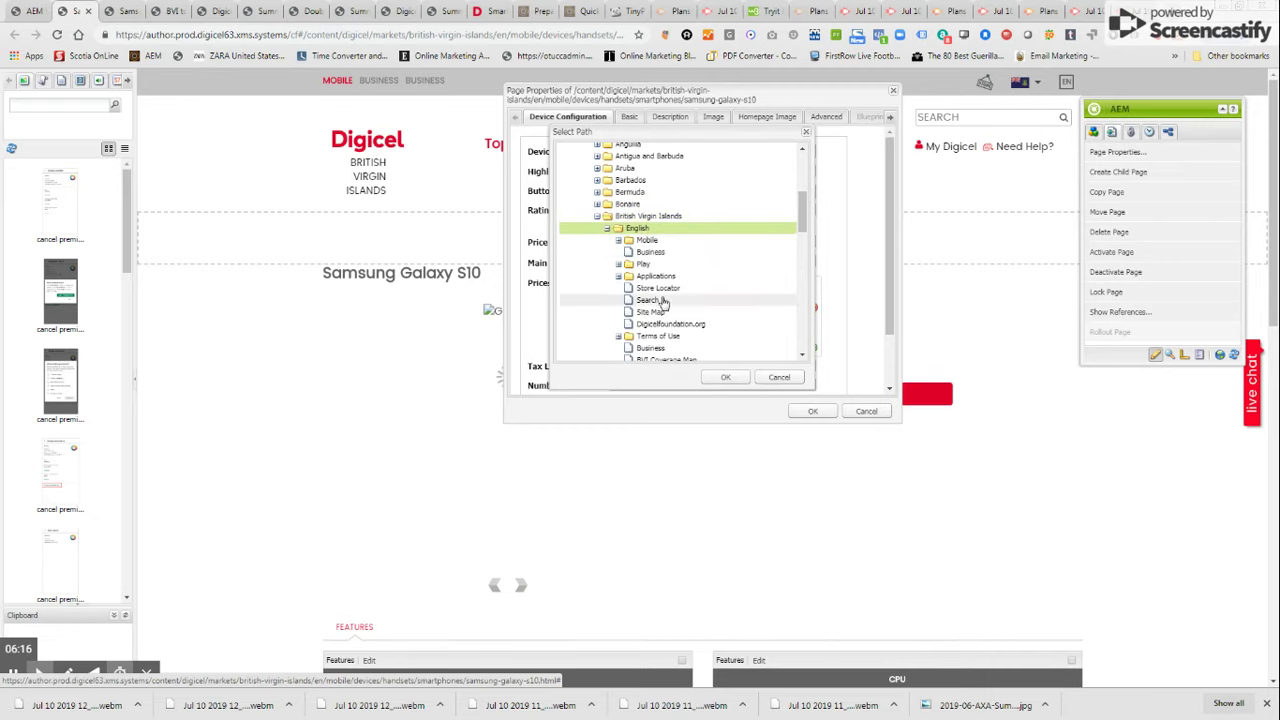
{"action": "left_click", "coordinate": [660, 288]}
{"action": "left_click", "coordinate": [729, 380]}
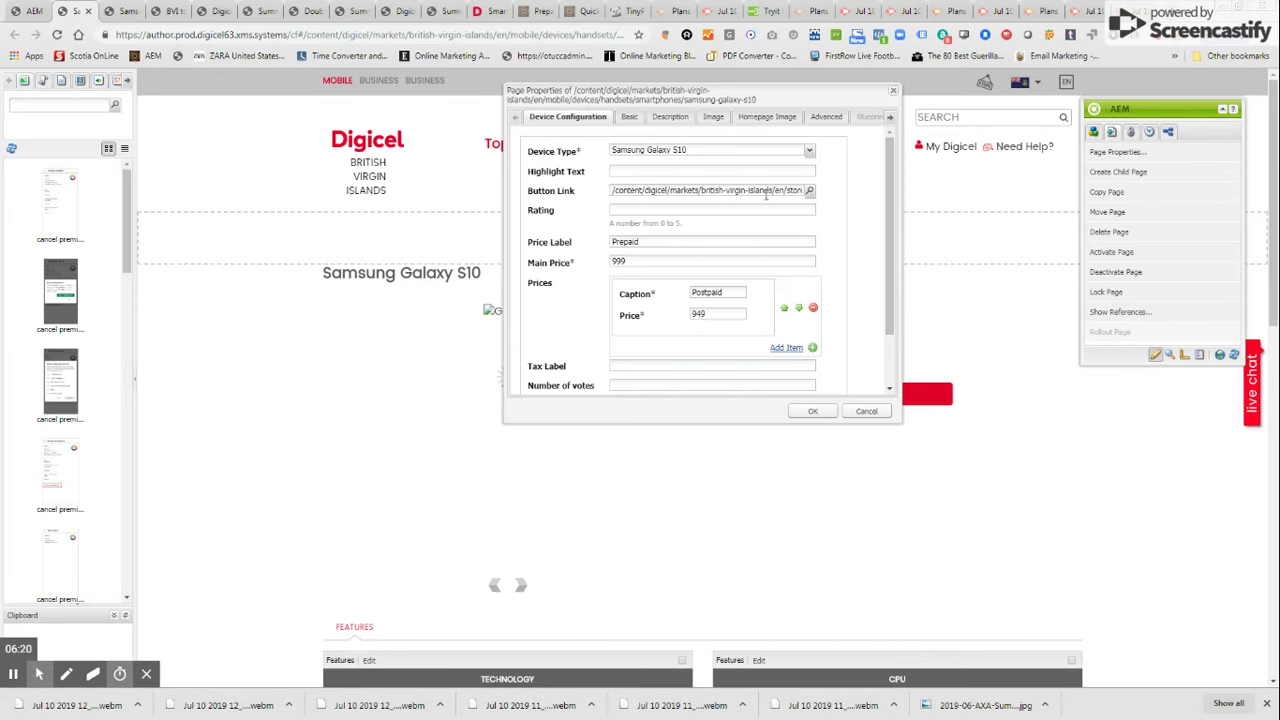
Step: Set the device rating to 5 and look over the Tax Label, Number of votes and Short Description fields
{"action": "left_click", "coordinate": [636, 210]}
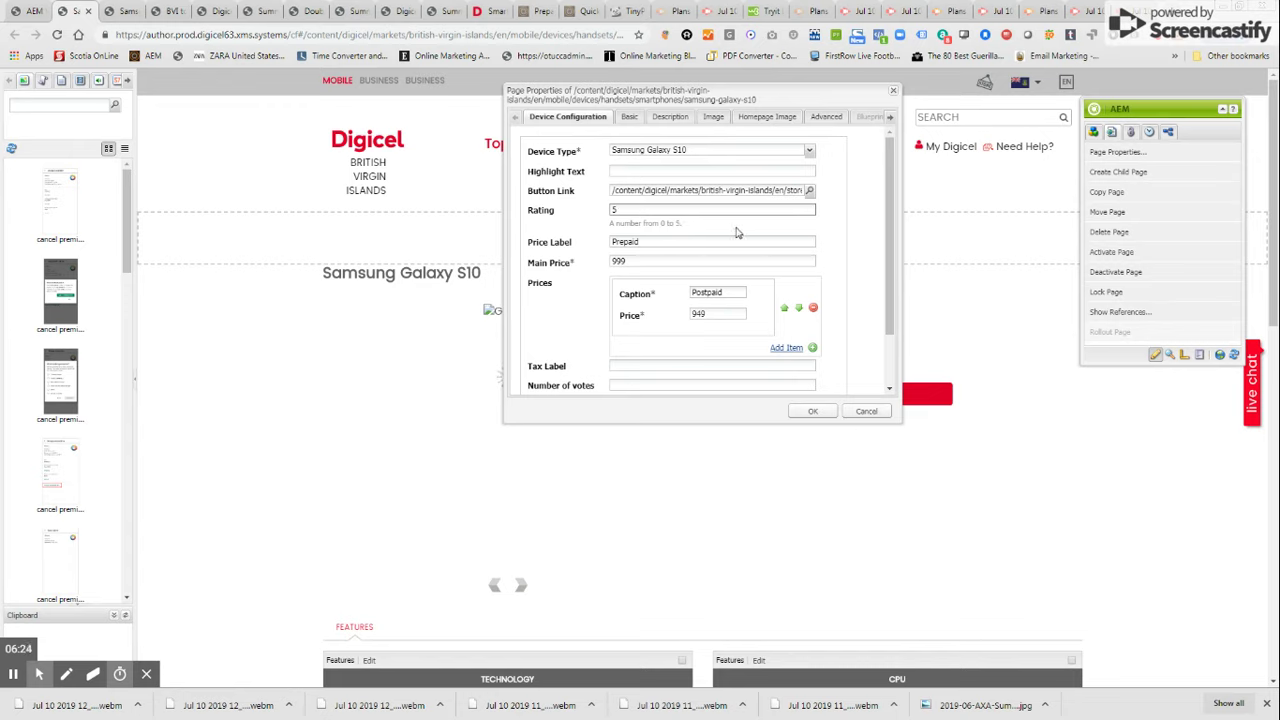
{"action": "scroll", "coordinate": [742, 234], "scroll_direction": "down", "scroll_amount": 2}
{"action": "left_click", "coordinate": [657, 298]}
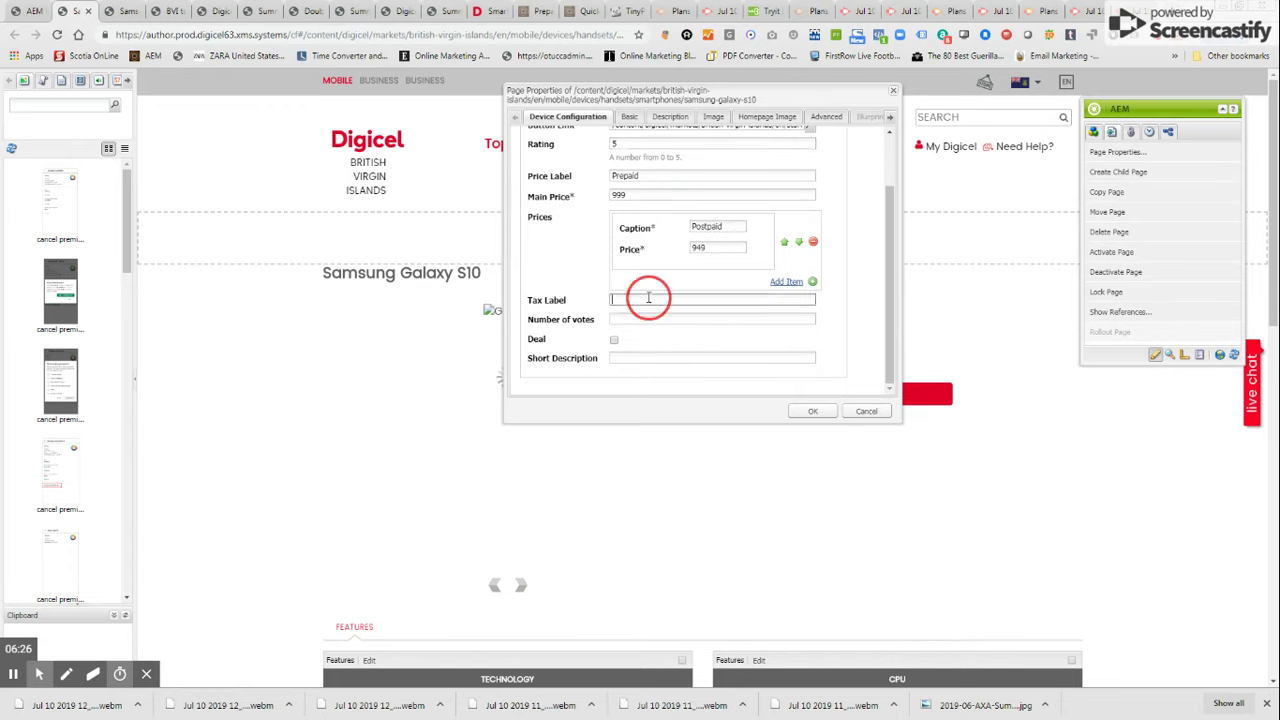
{"action": "left_click", "coordinate": [645, 355]}
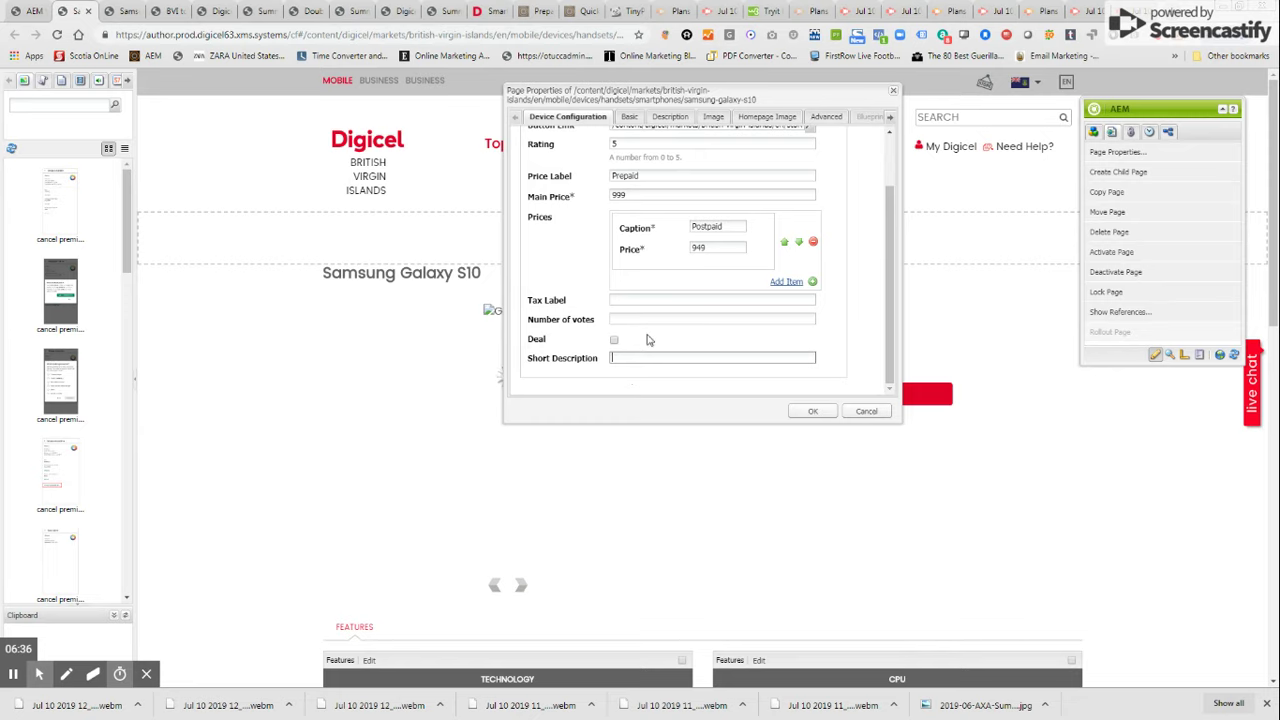
{"action": "scroll", "coordinate": [646, 340], "scroll_direction": "up", "scroll_amount": 2}
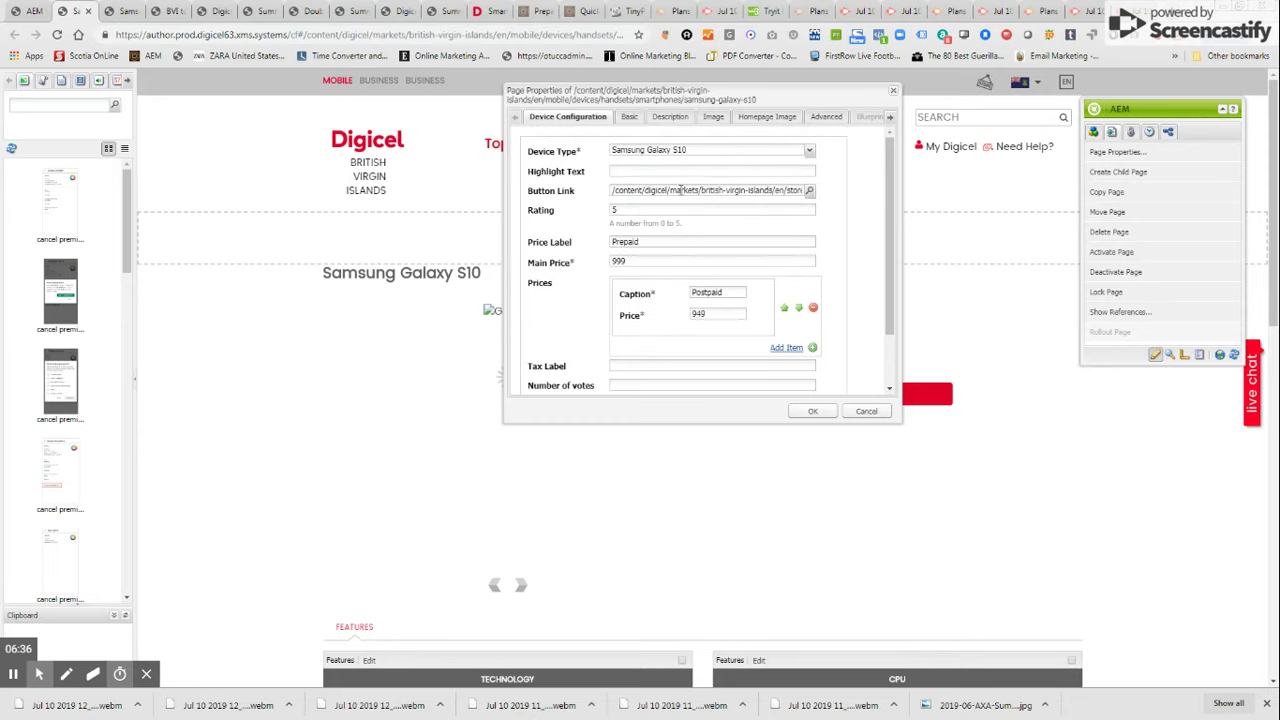
Step: Look over the basic page properties, expanding More Titles to examine the page title, description and SEO description fields
{"action": "left_click", "coordinate": [631, 118]}
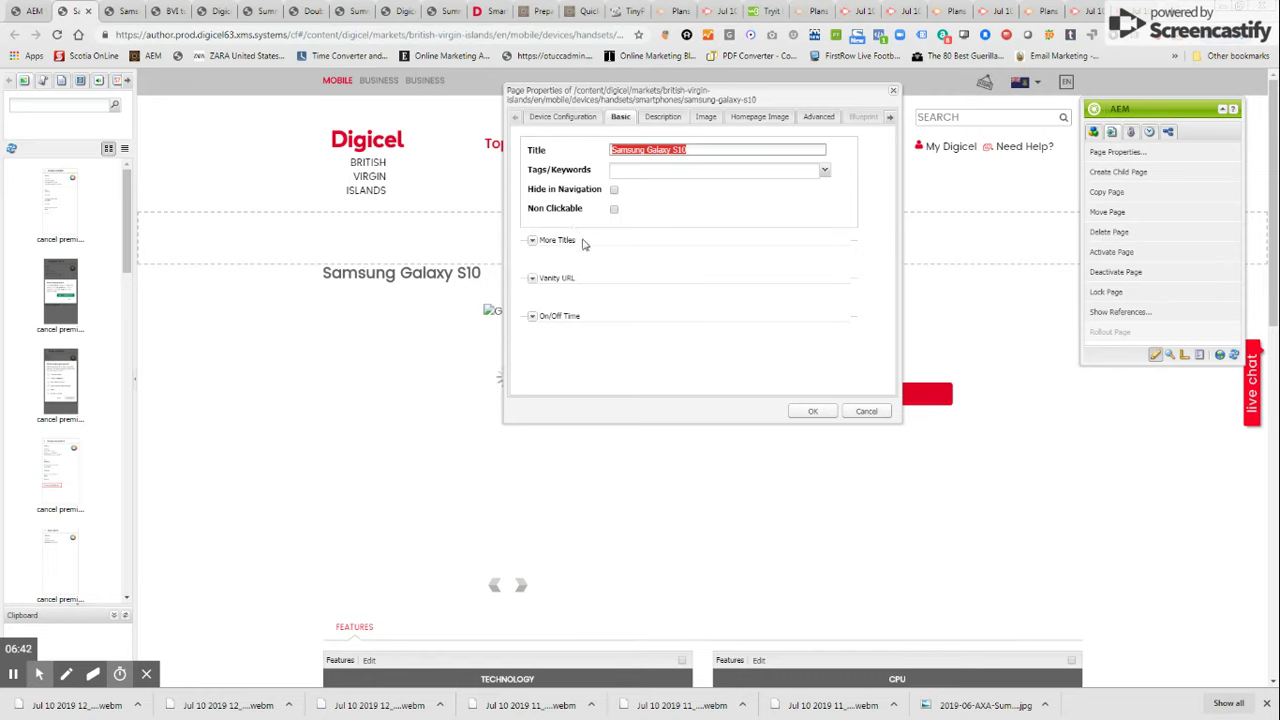
{"action": "left_click", "coordinate": [532, 241]}
{"action": "scroll", "coordinate": [646, 238], "scroll_direction": "down", "scroll_amount": 2}
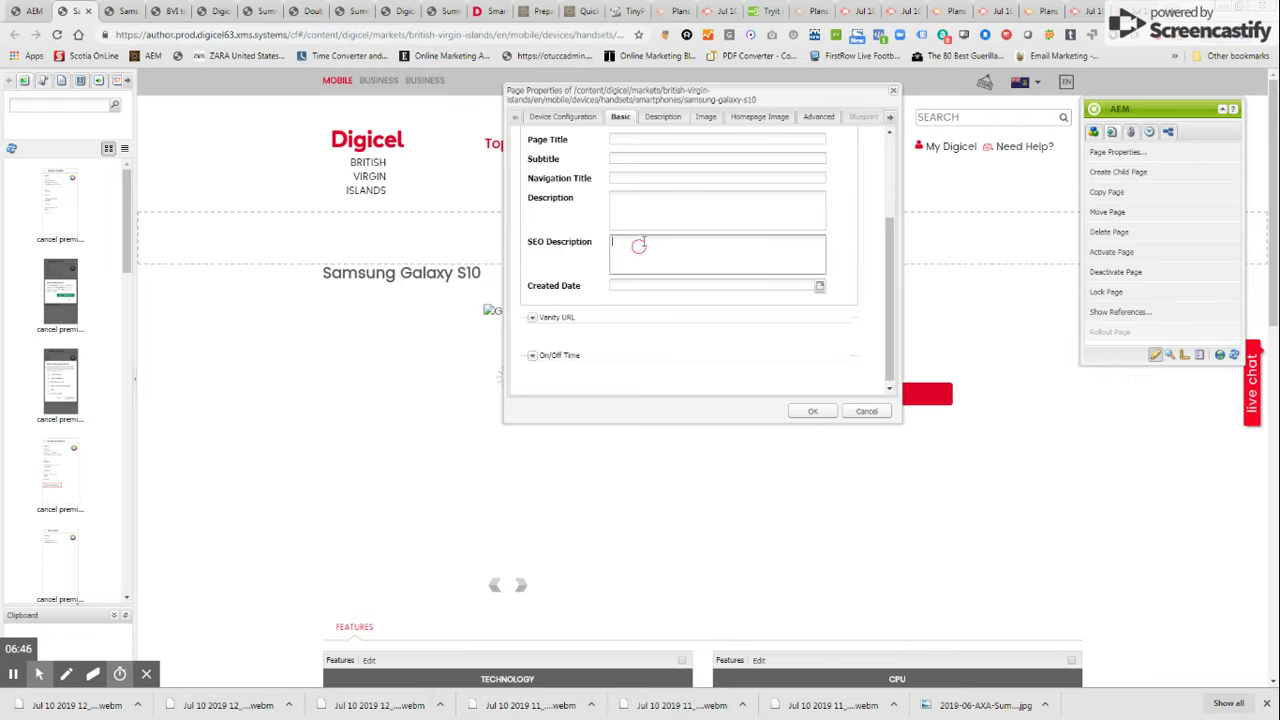
{"action": "scroll", "coordinate": [690, 245], "scroll_direction": "up", "scroll_amount": 3}
{"action": "scroll", "coordinate": [630, 276], "scroll_direction": "up", "scroll_amount": 1}
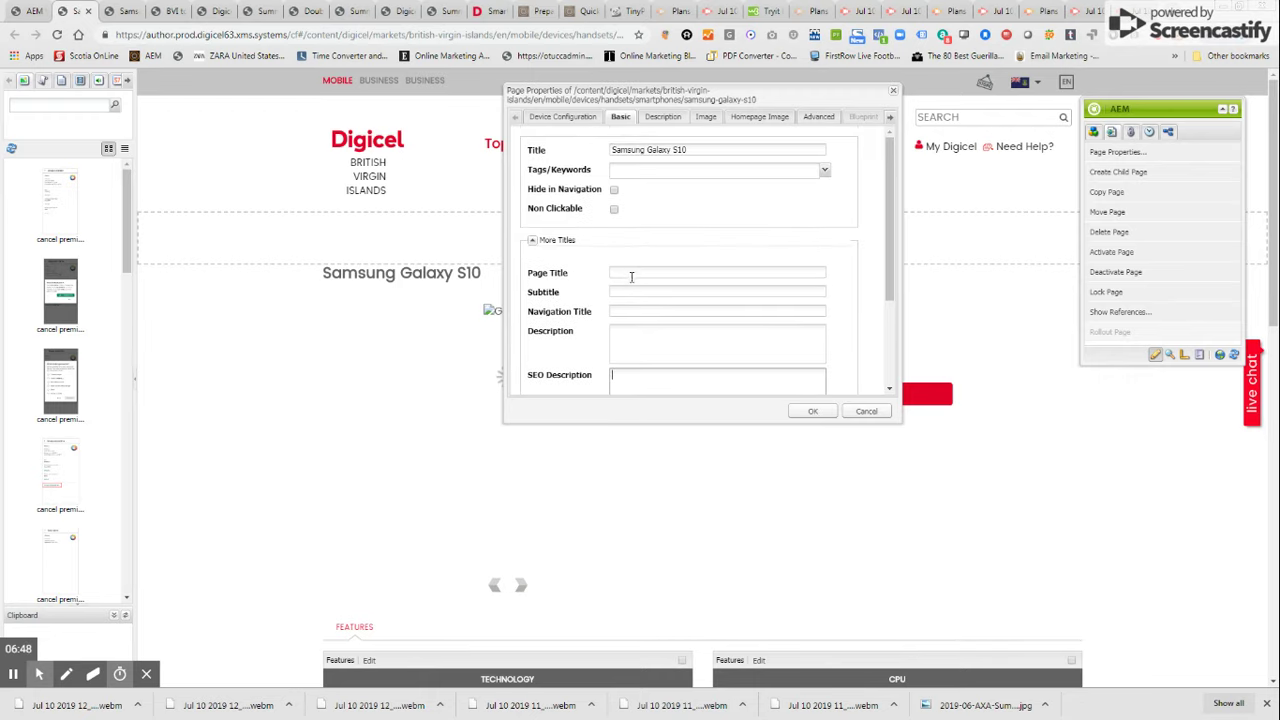
Step: Open the S10 page's description for editing and view the live Alcatel OT 4049 (U3) page's description as an example before returning
{"action": "left_click", "coordinate": [660, 116]}
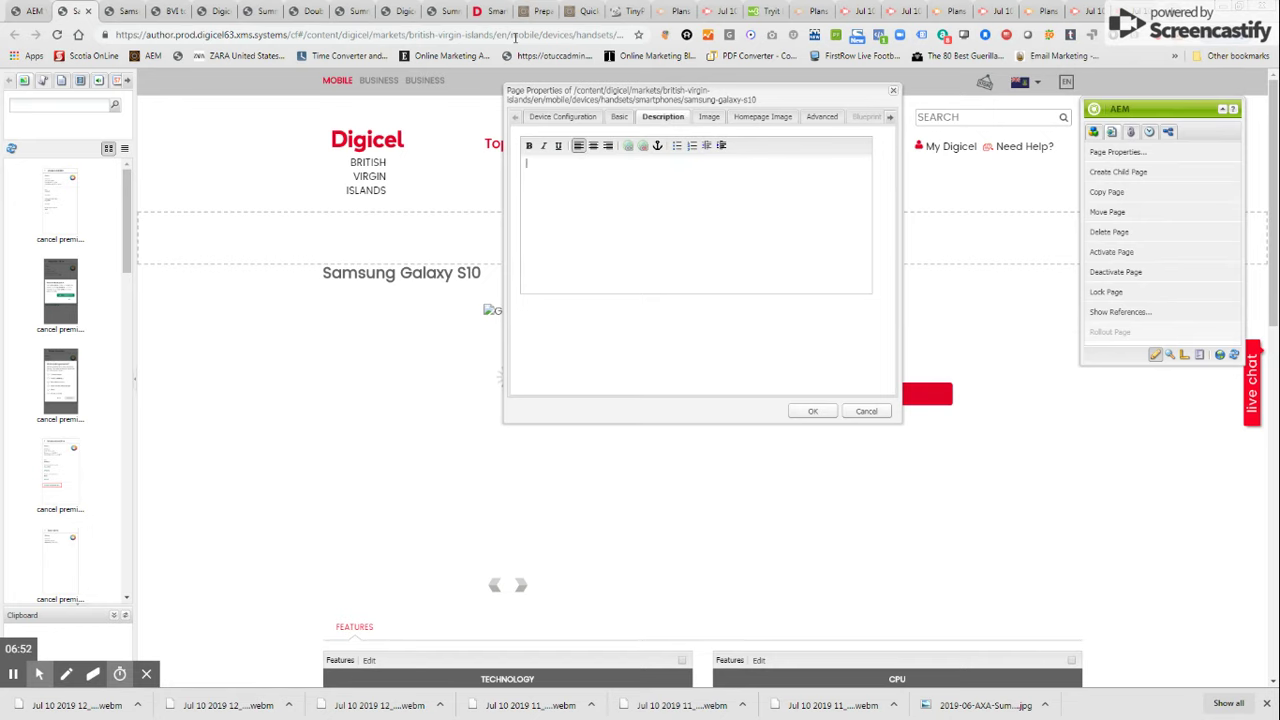
{"action": "left_click", "coordinate": [490, 11]}
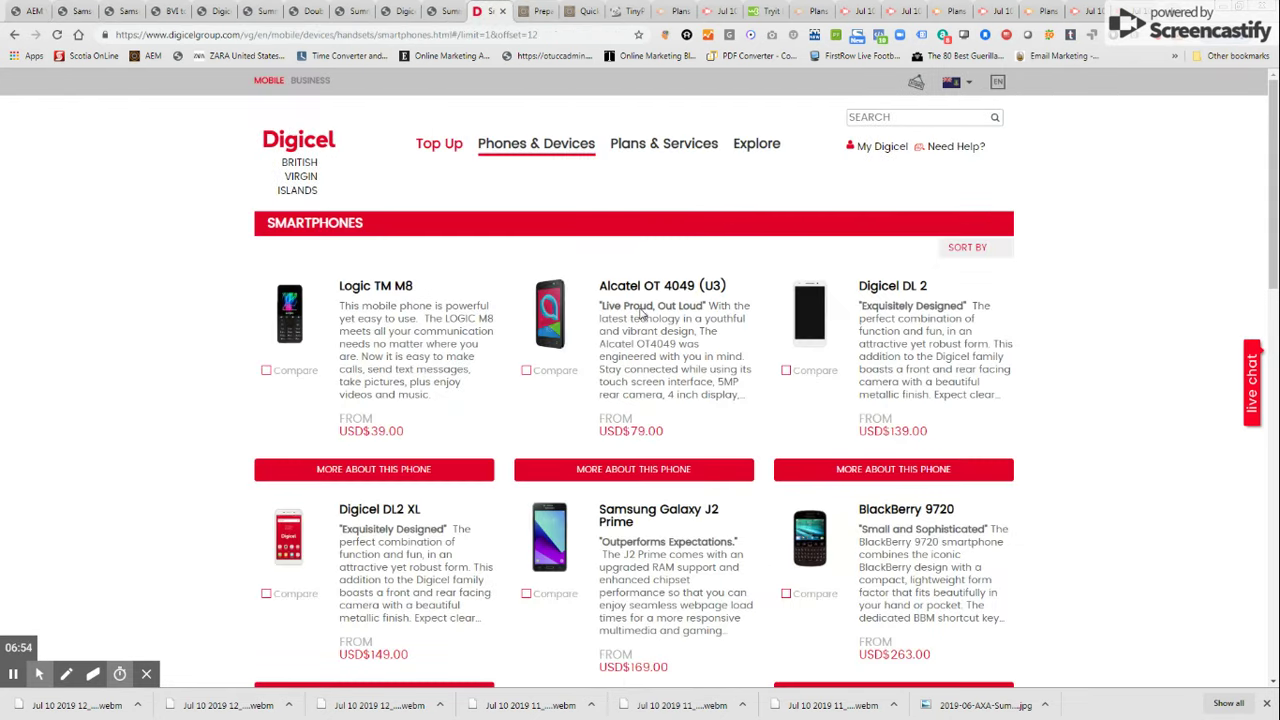
{"action": "left_click", "coordinate": [650, 469]}
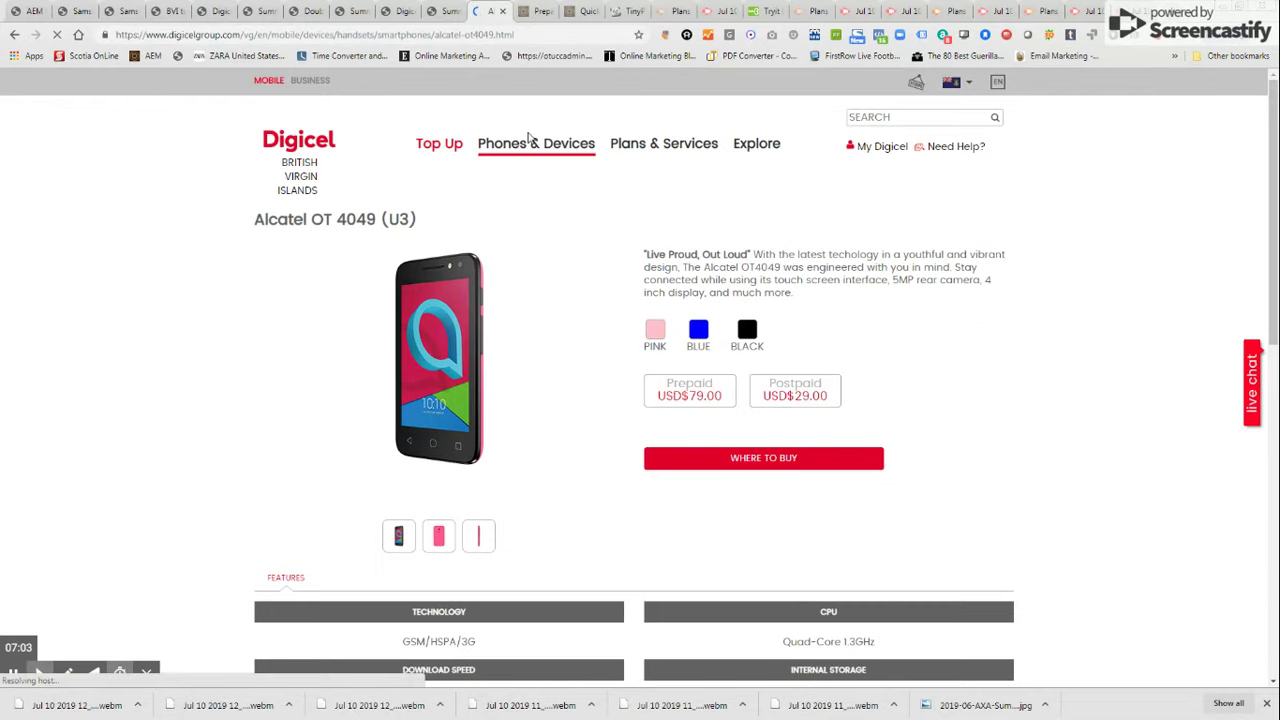
{"action": "left_click", "coordinate": [72, 11]}
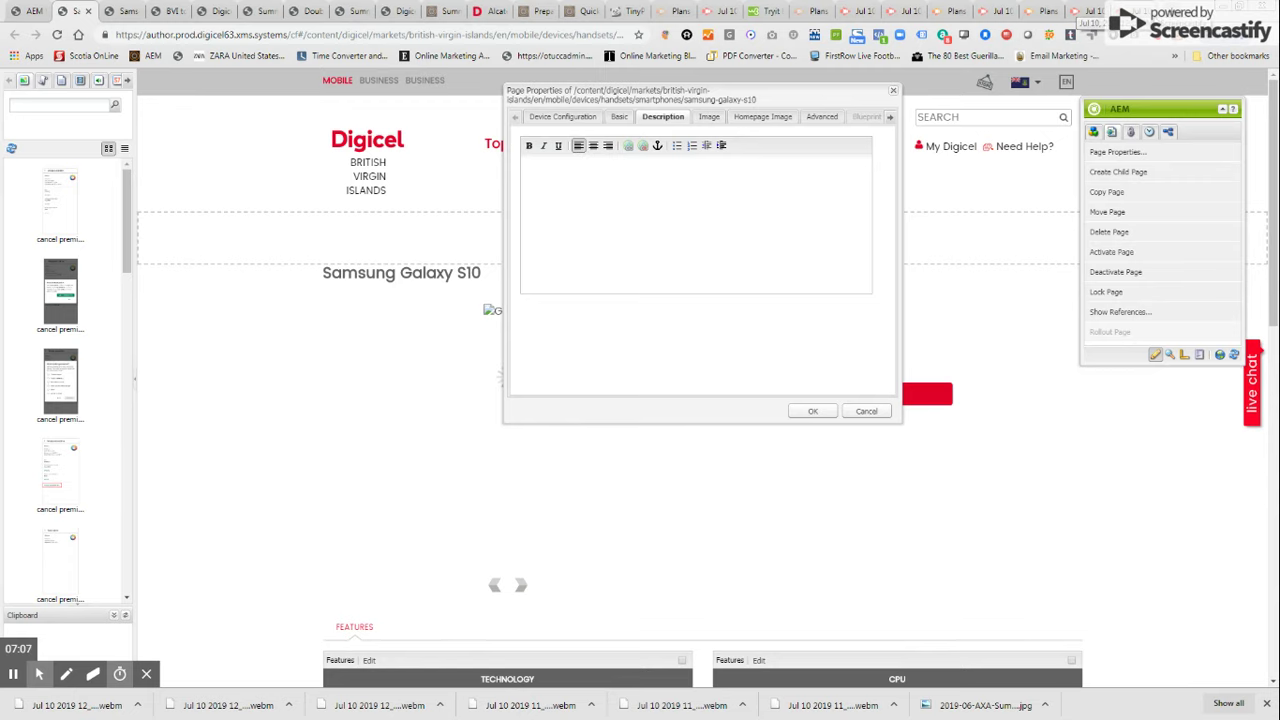
Step: Open digicelgroup.com/search in a new browser tab and search the site for s10
{"action": "left_click", "coordinate": [1172, 14]}
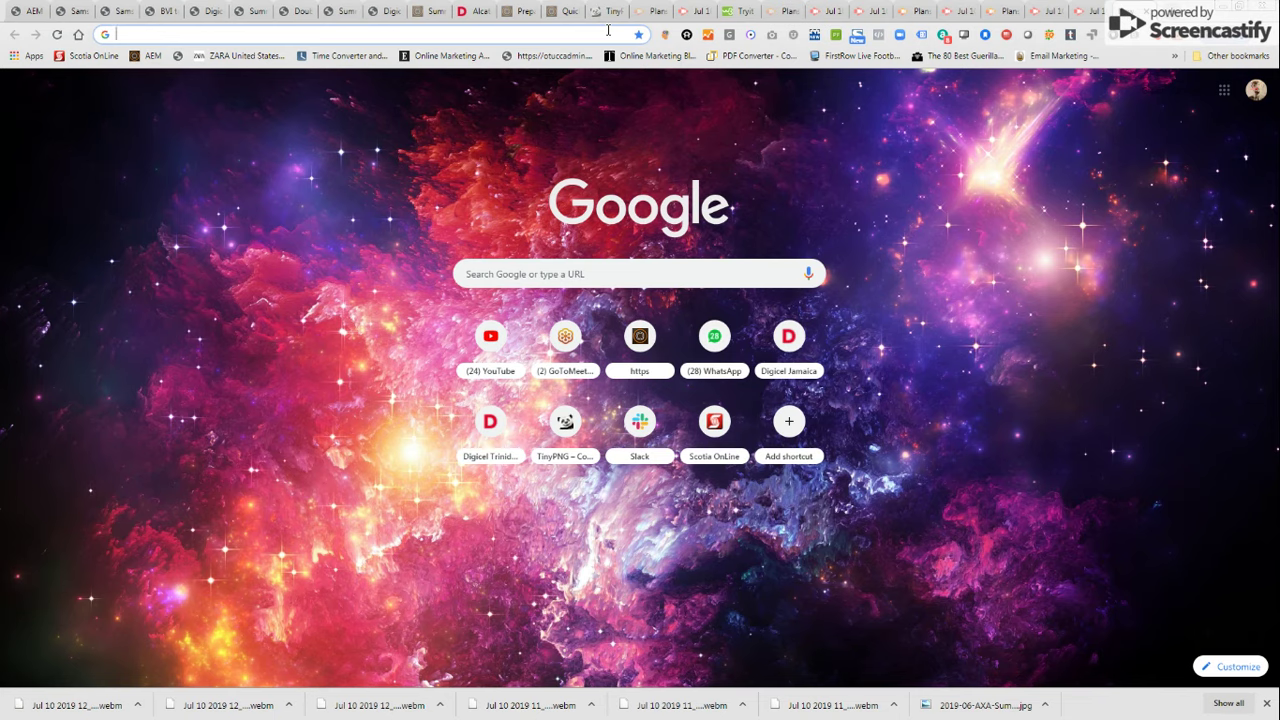
{"action": "type", "text": "digicel"}
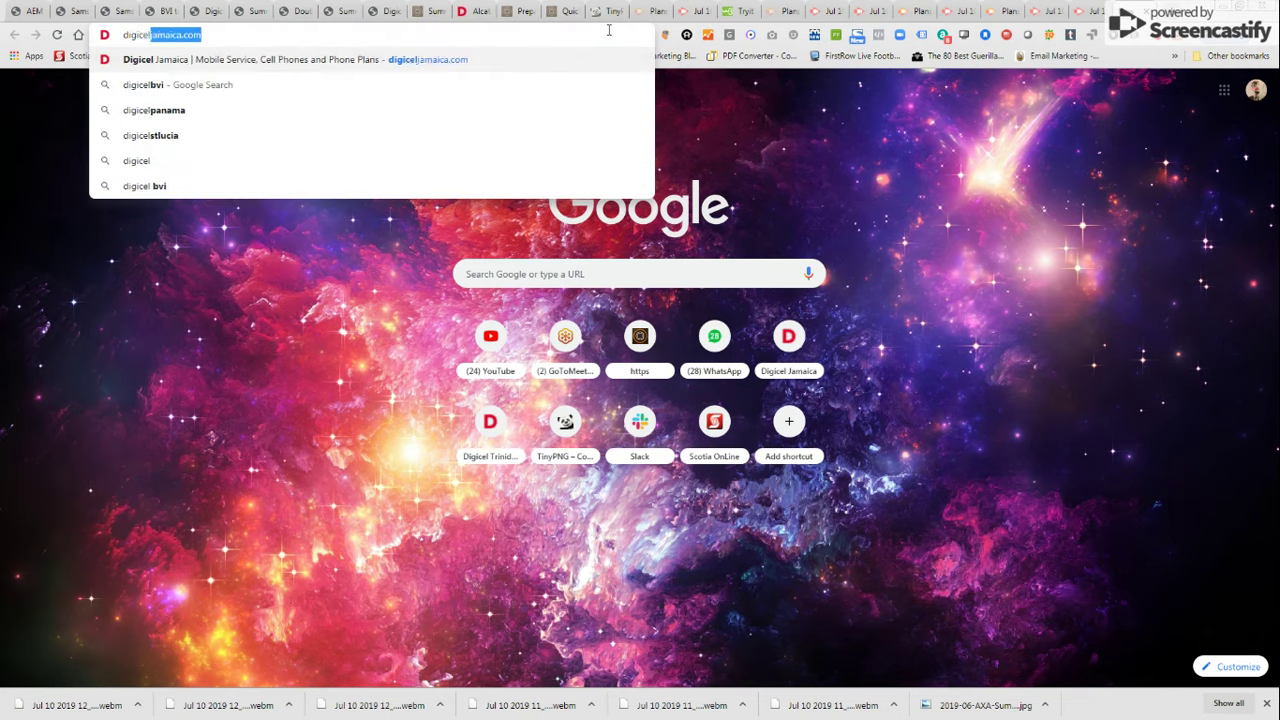
{"action": "type", "text": "group.com"}
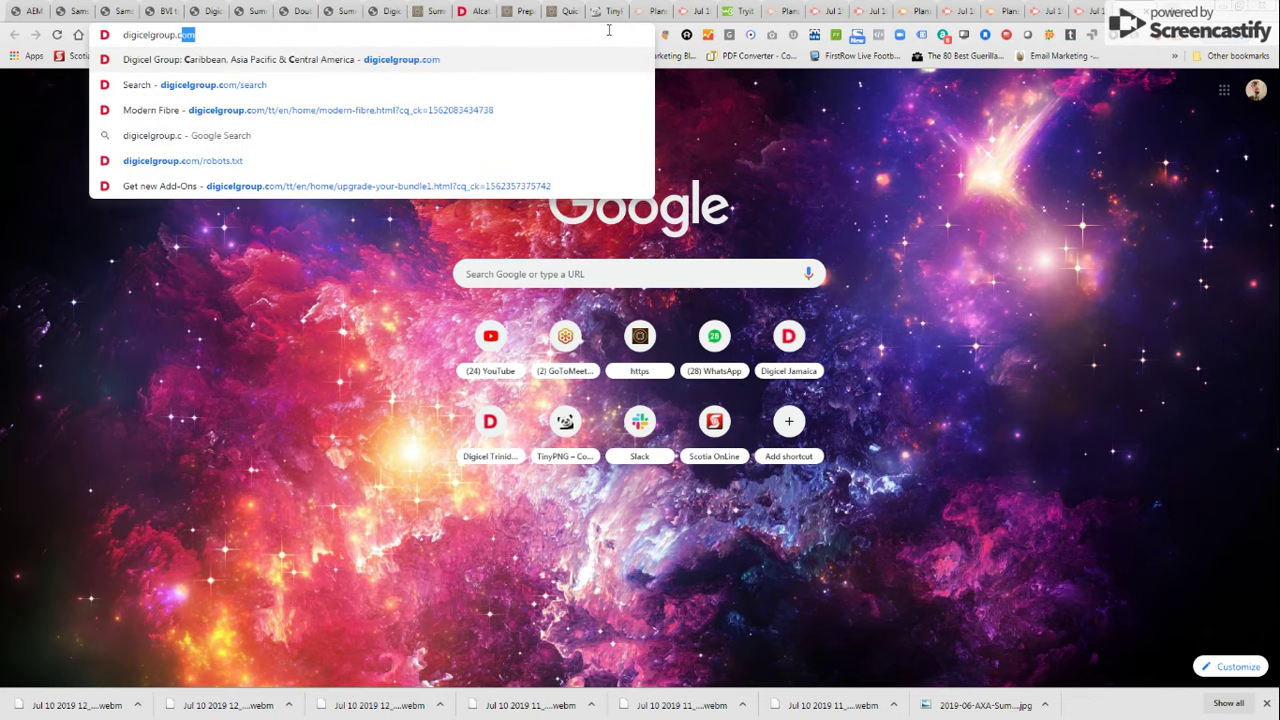
{"action": "type", "text": "/search"}
{"action": "key", "text": "Return"}
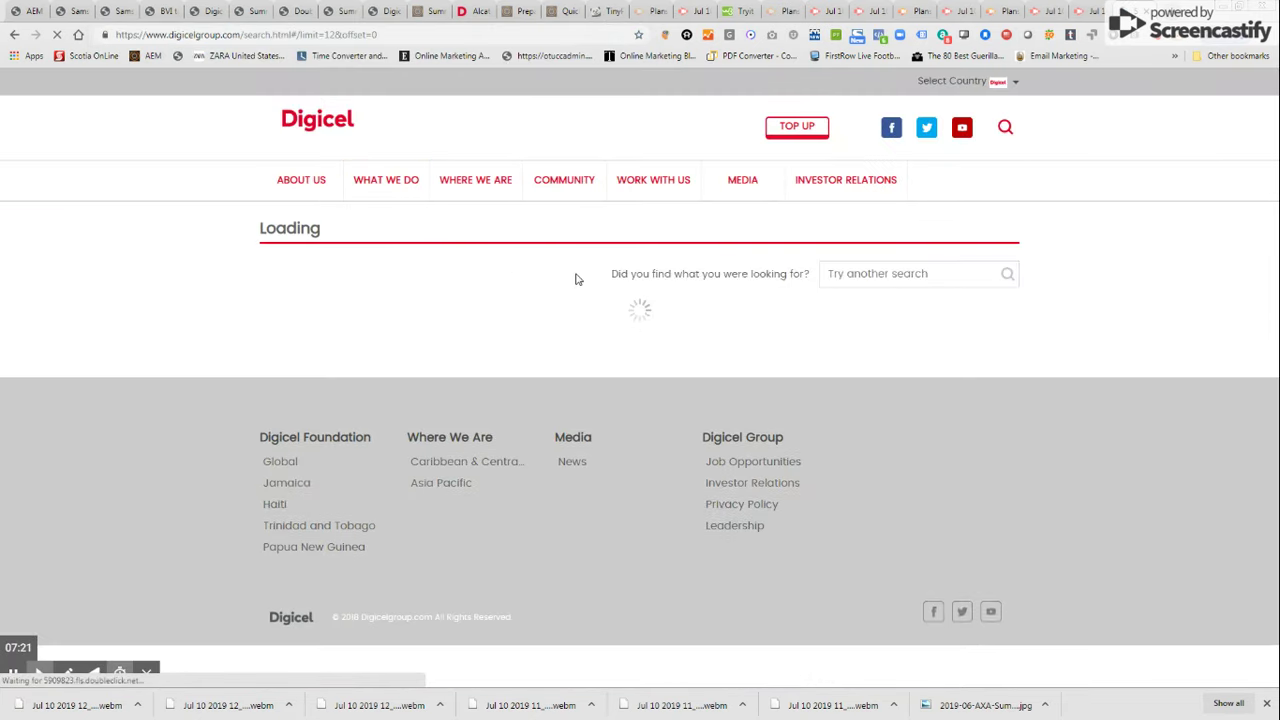
{"action": "left_click", "coordinate": [932, 281]}
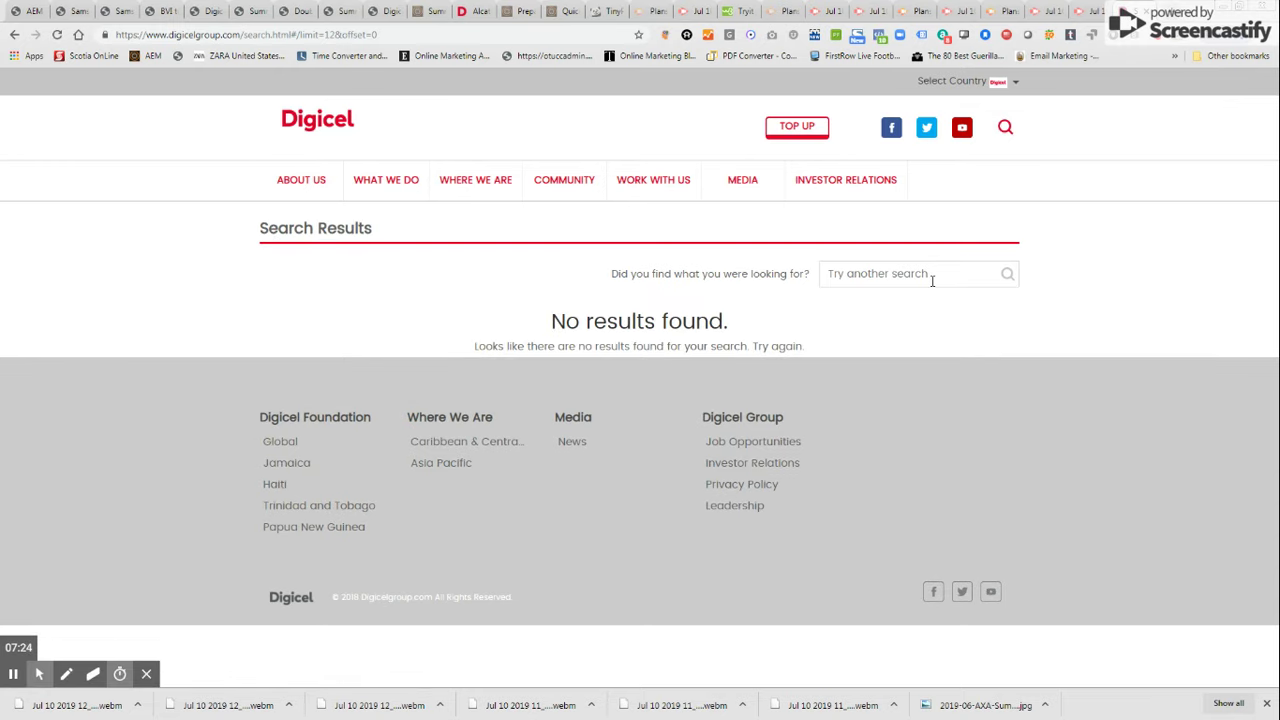
{"action": "type", "text": "s10"}
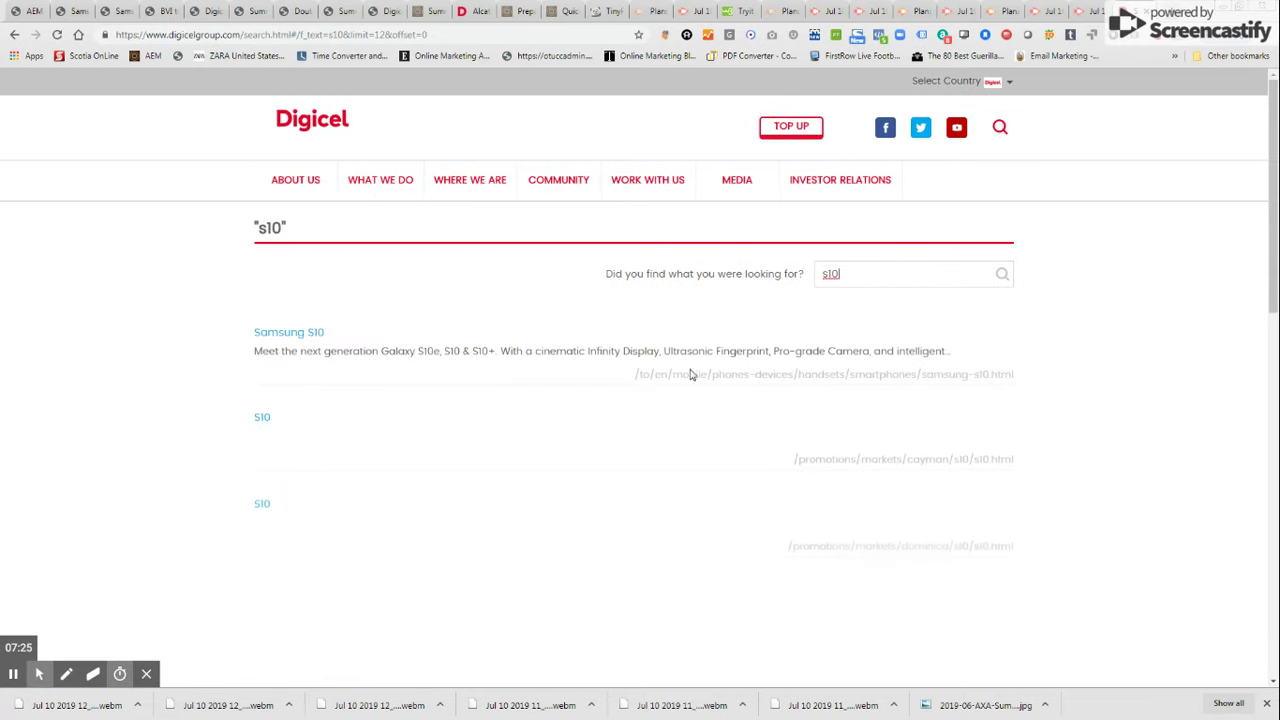
Step: Look through the s10 search results, view the Cayman S10 promotion page and return to the results
{"action": "scroll", "coordinate": [940, 394], "scroll_direction": "down", "scroll_amount": 3}
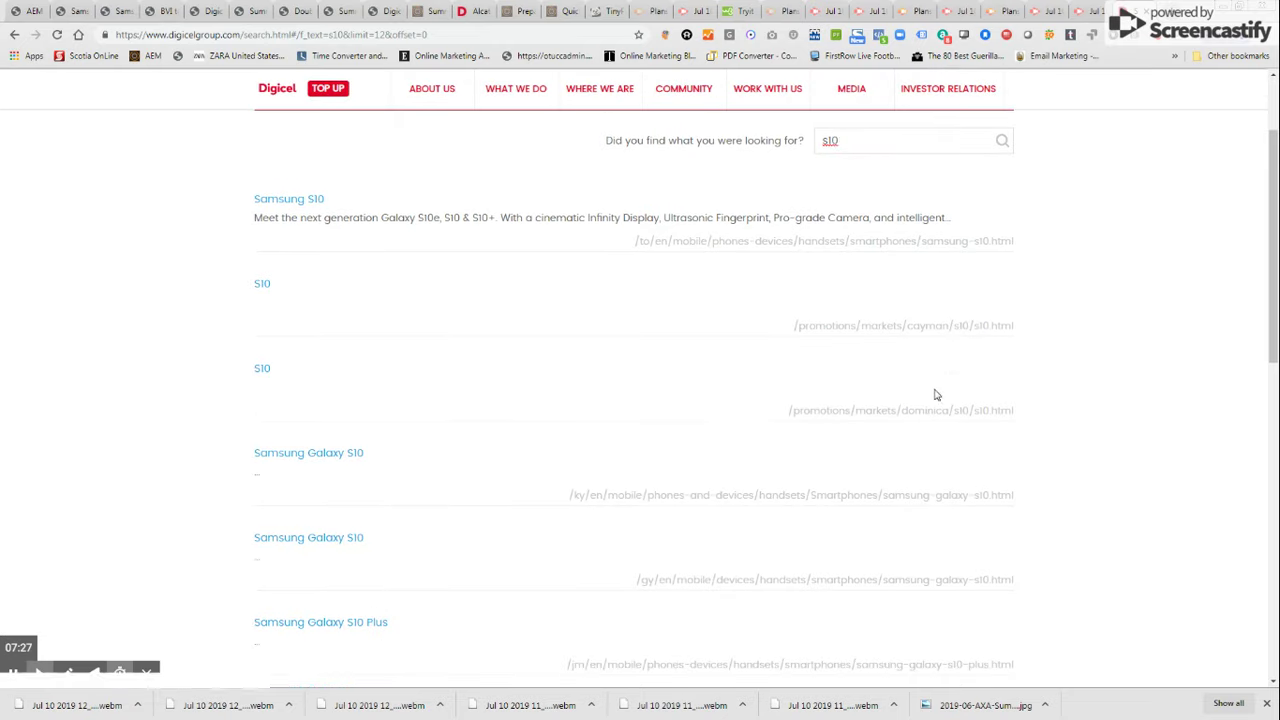
{"action": "scroll", "coordinate": [932, 420], "scroll_direction": "down", "scroll_amount": 1}
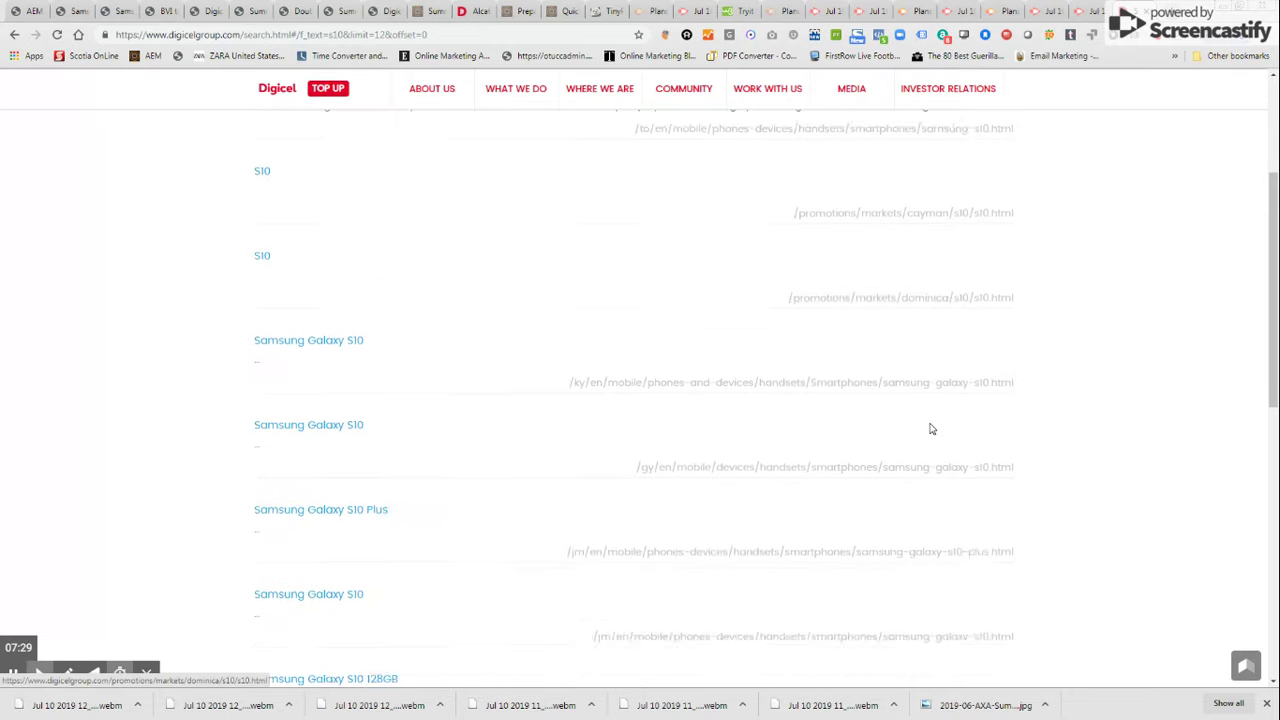
{"action": "scroll", "coordinate": [930, 428], "scroll_direction": "down", "scroll_amount": 1}
{"action": "scroll", "coordinate": [914, 391], "scroll_direction": "down", "scroll_amount": 1}
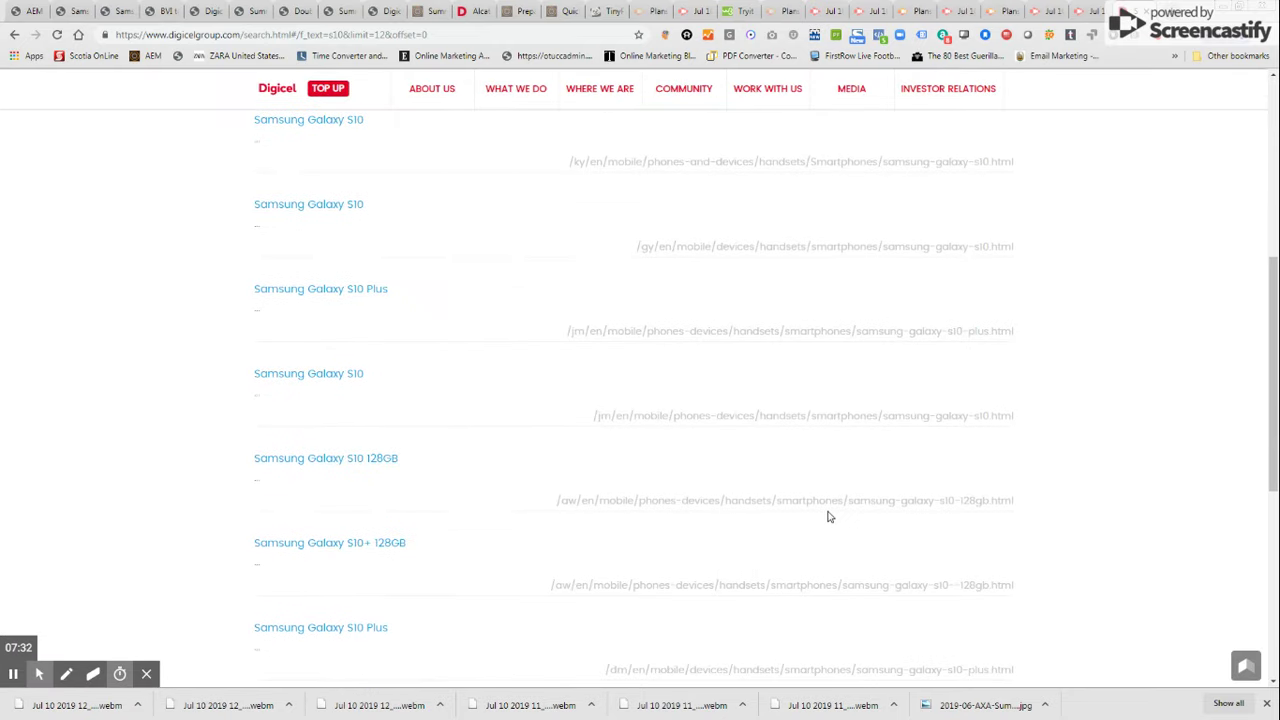
{"action": "scroll", "coordinate": [780, 500], "scroll_direction": "up", "scroll_amount": 5}
{"action": "left_click", "coordinate": [262, 417]}
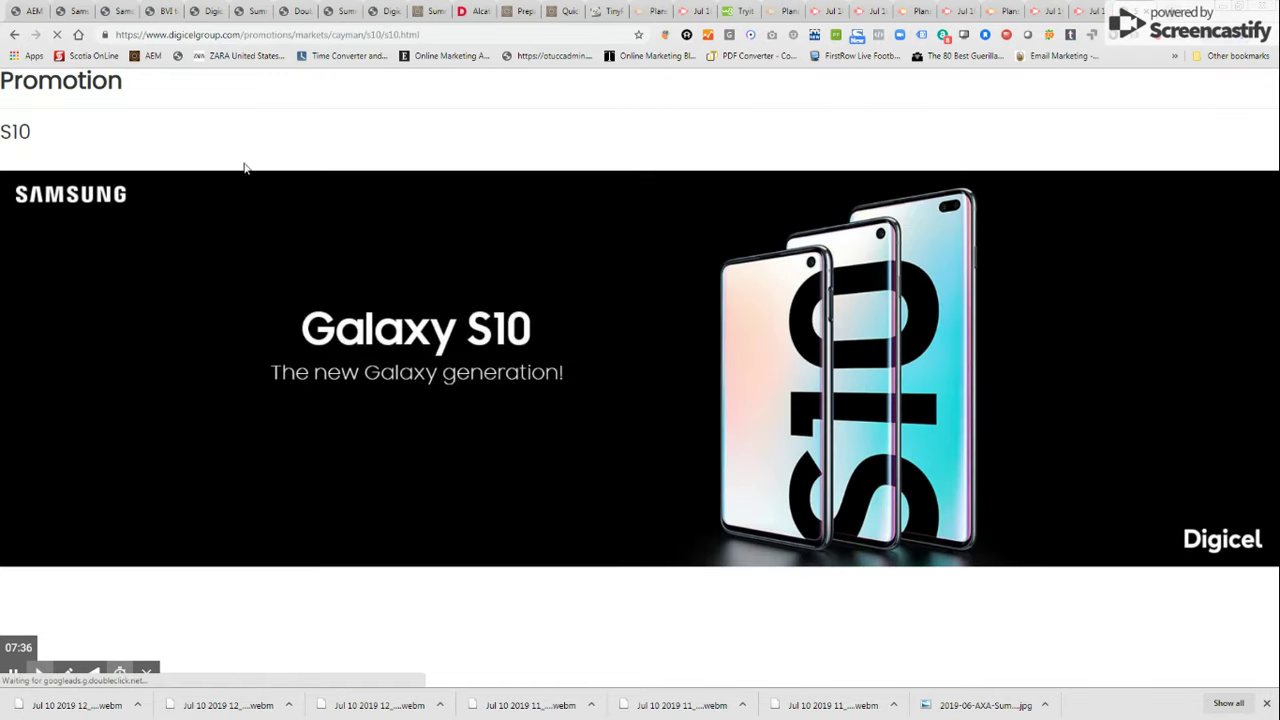
{"action": "left_click", "coordinate": [14, 34]}
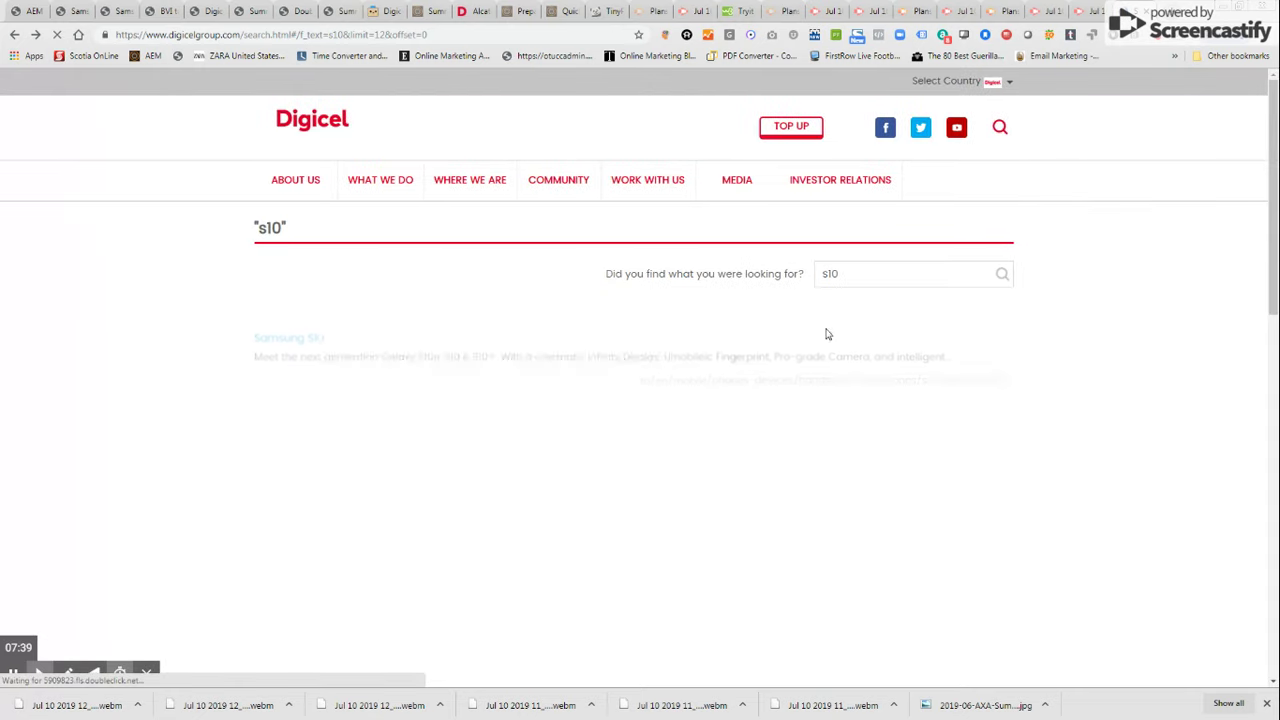
Step: Open the Tonga Samsung S10 page from the results and look over its description and features
{"action": "scroll", "coordinate": [674, 357], "scroll_direction": "down", "scroll_amount": 1}
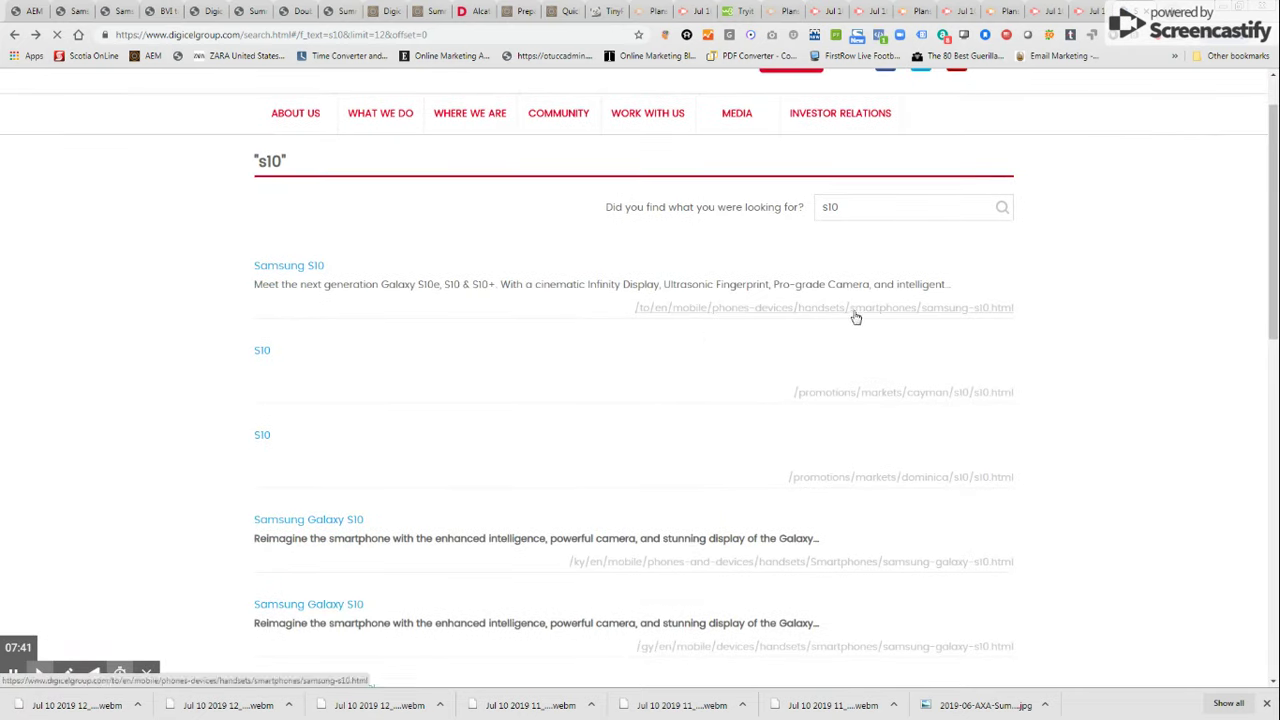
{"action": "left_click", "coordinate": [320, 268]}
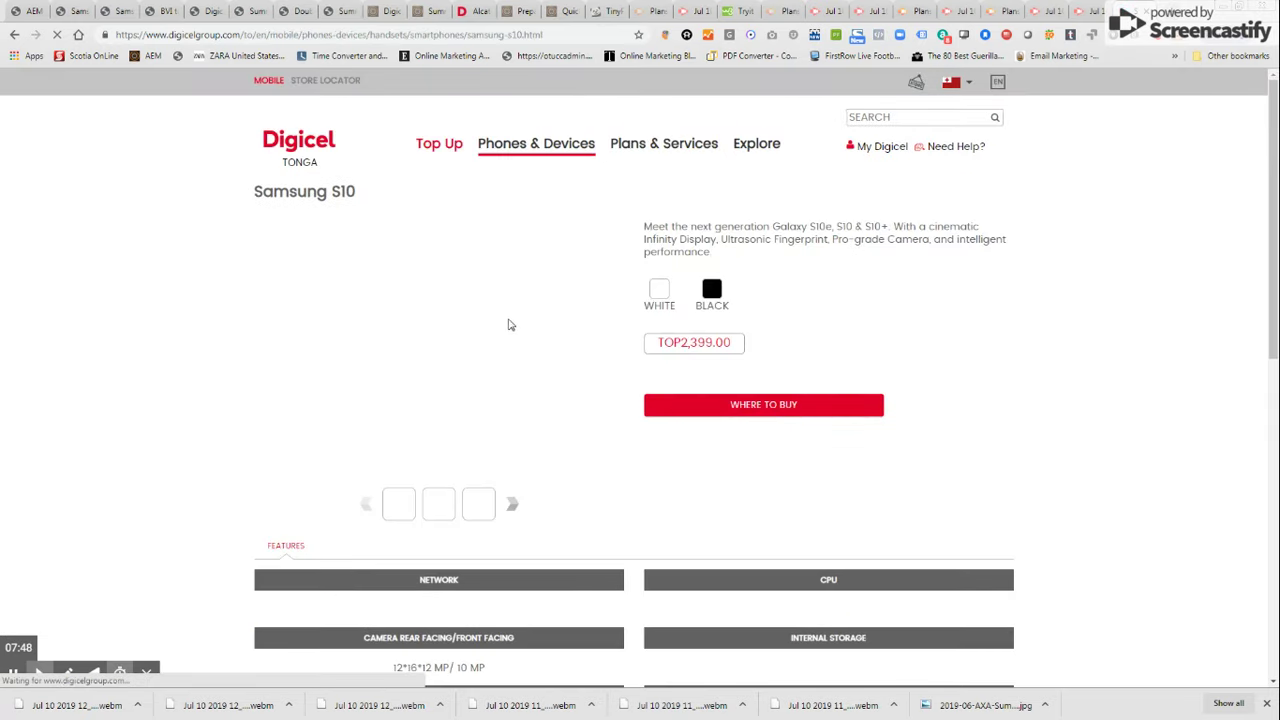
{"action": "scroll", "coordinate": [443, 363], "scroll_direction": "down", "scroll_amount": 5}
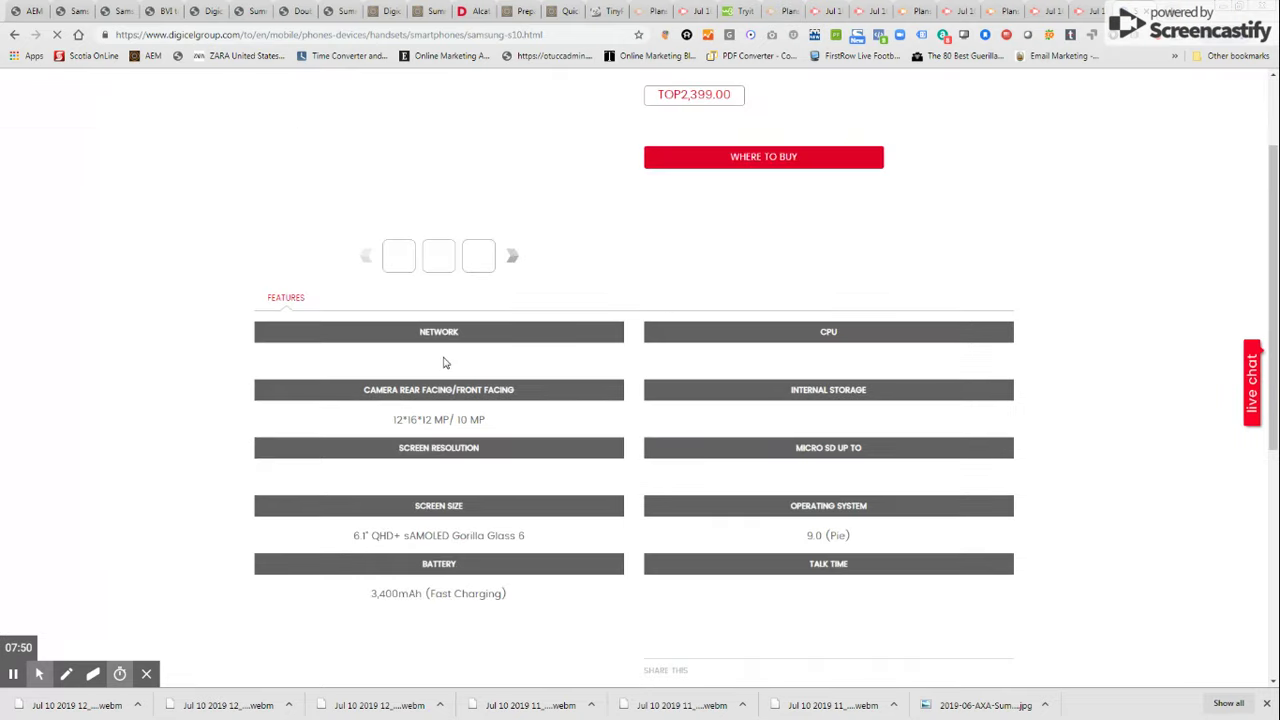
{"action": "scroll", "coordinate": [464, 371], "scroll_direction": "up", "scroll_amount": 5}
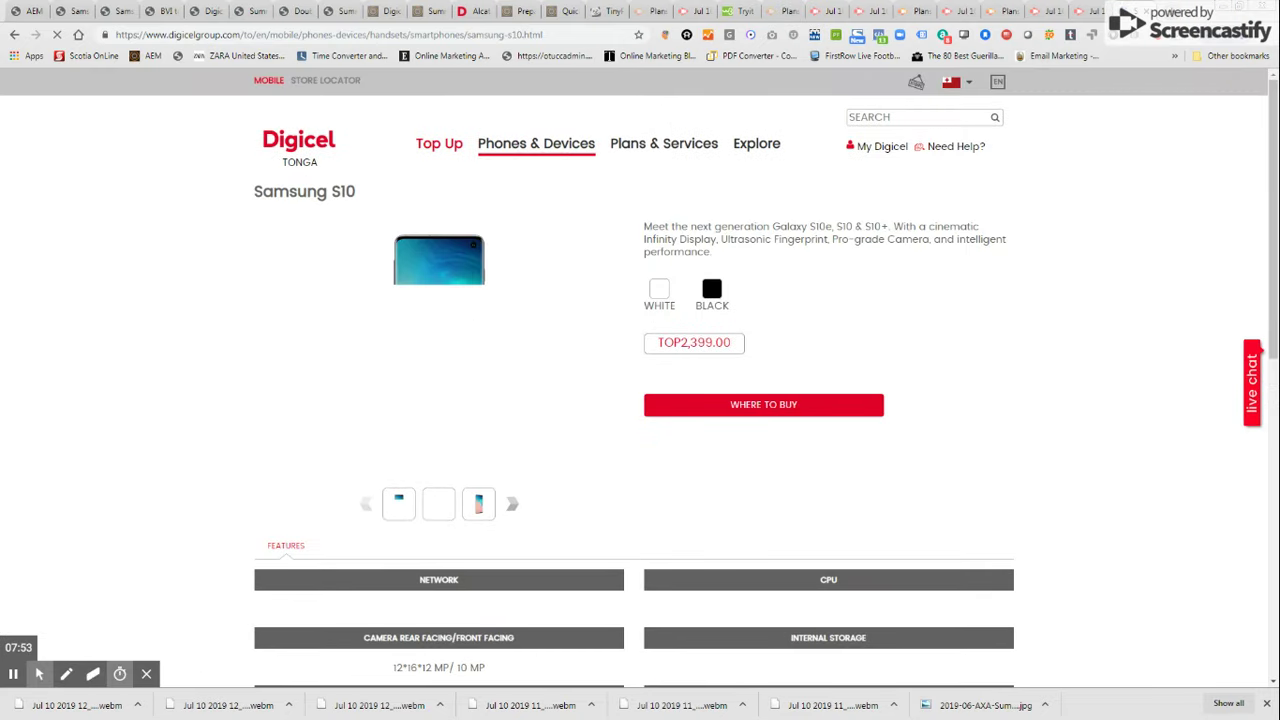
Step: Copy the Tonga page's Samsung S10 description into the description of the British Virgin Islands Galaxy S10 page in AEM
{"action": "left_click_drag", "start_coordinate": [716, 252], "coordinate": [632, 229]}
{"action": "key", "text": "ctrl+c"}
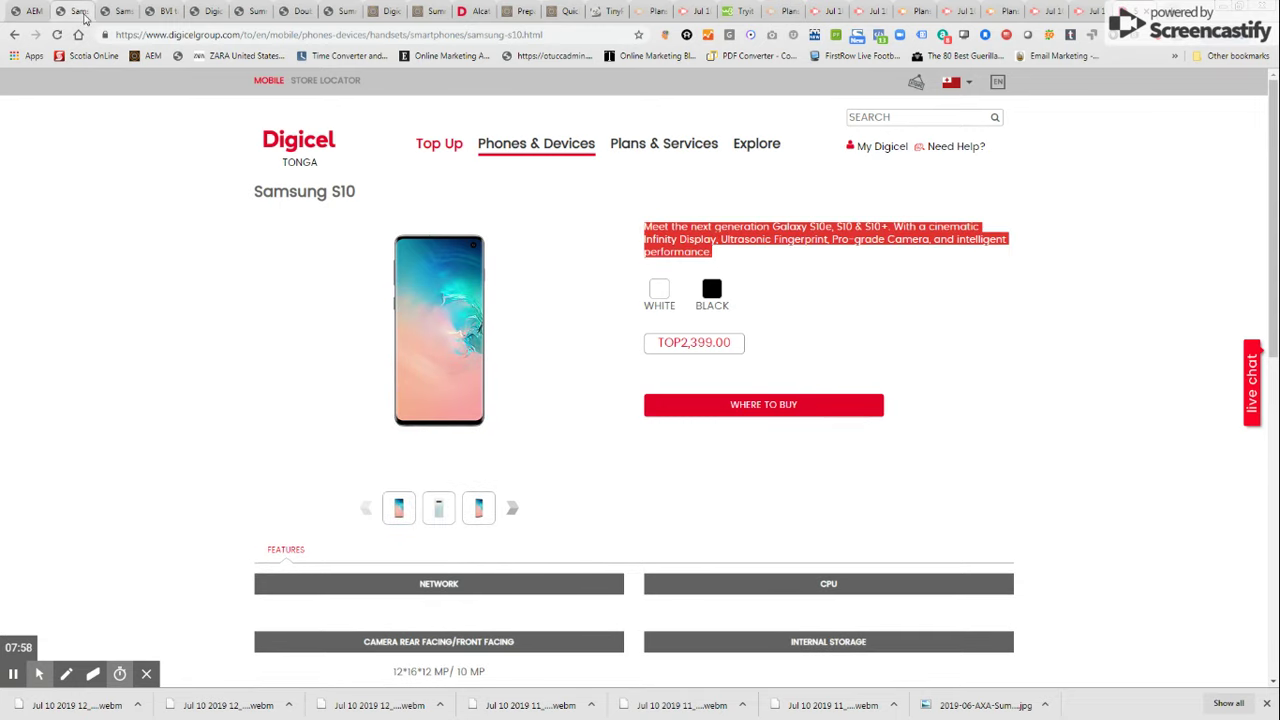
{"action": "left_click", "coordinate": [80, 11]}
{"action": "left_click", "coordinate": [796, 192]}
{"action": "key", "text": "ctrl+v"}
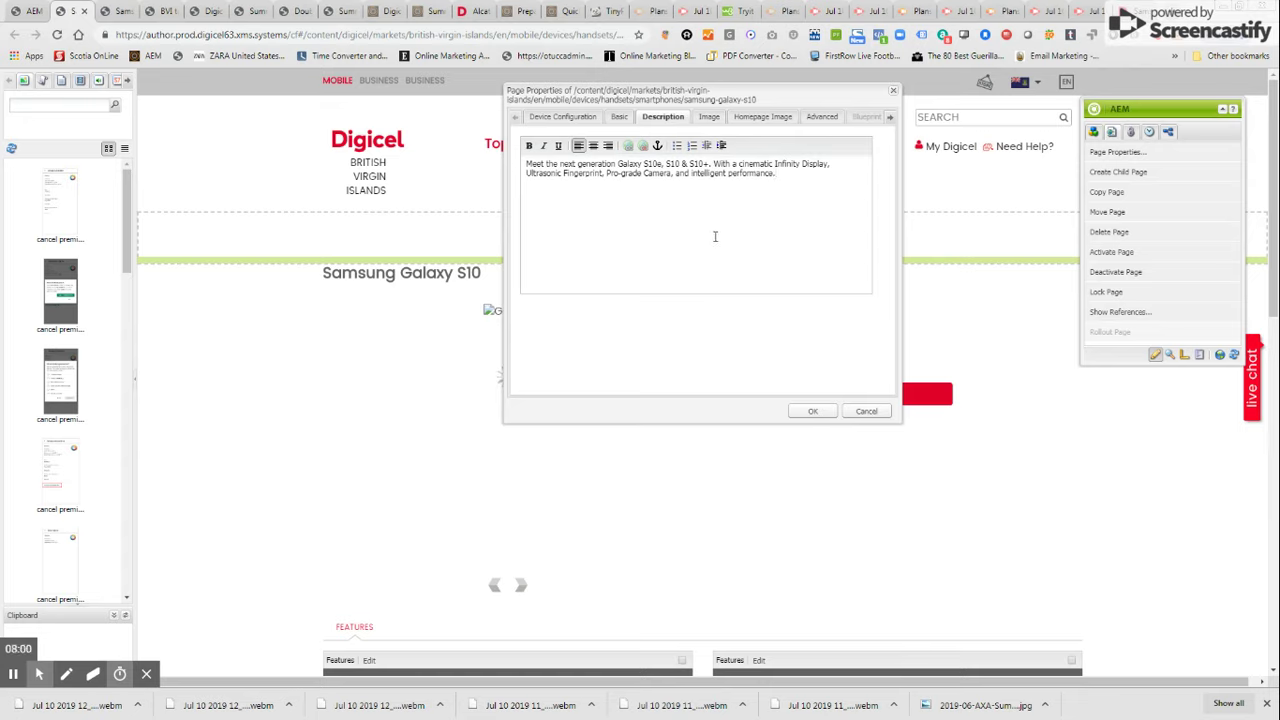
Step: Find the s10 assets and set a front view of the phone as both the page image and the homepage image
{"action": "left_click", "coordinate": [708, 117]}
{"action": "left_click", "coordinate": [48, 108]}
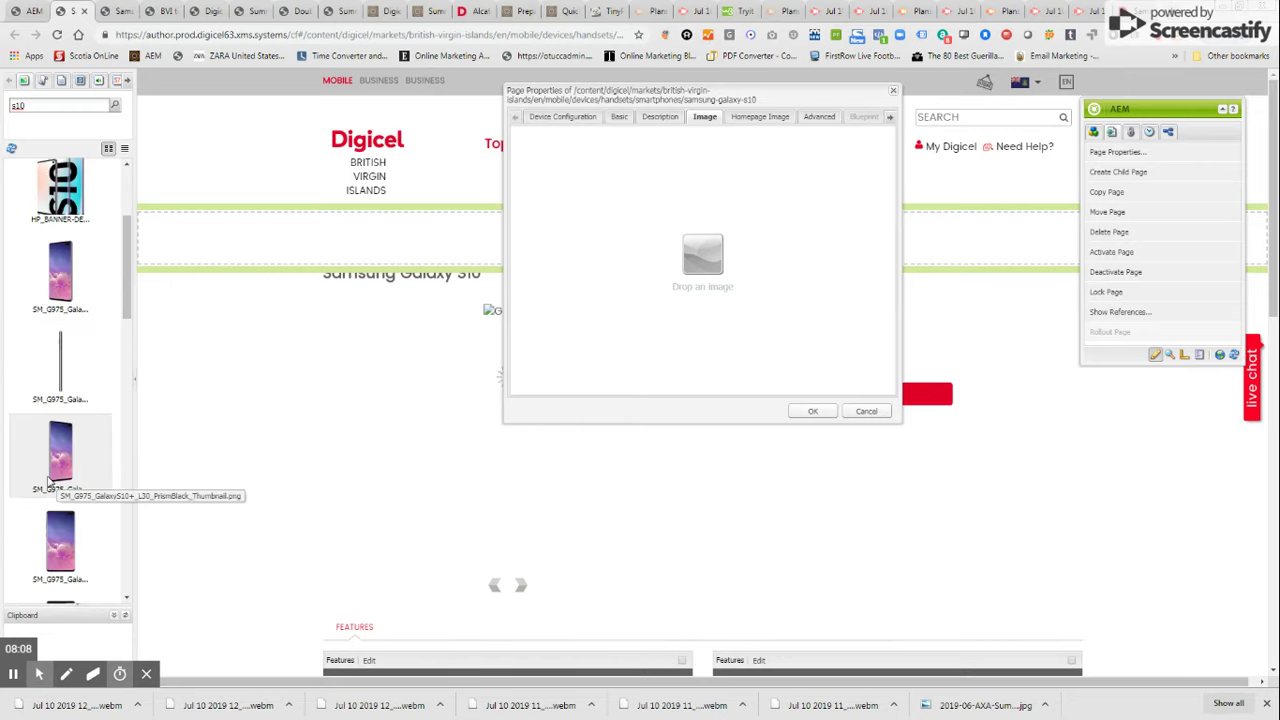
{"action": "scroll", "coordinate": [48, 483], "scroll_direction": "down", "scroll_amount": 2}
{"action": "left_click_drag", "start_coordinate": [57, 345], "coordinate": [727, 252]}
{"action": "left_click", "coordinate": [758, 117]}
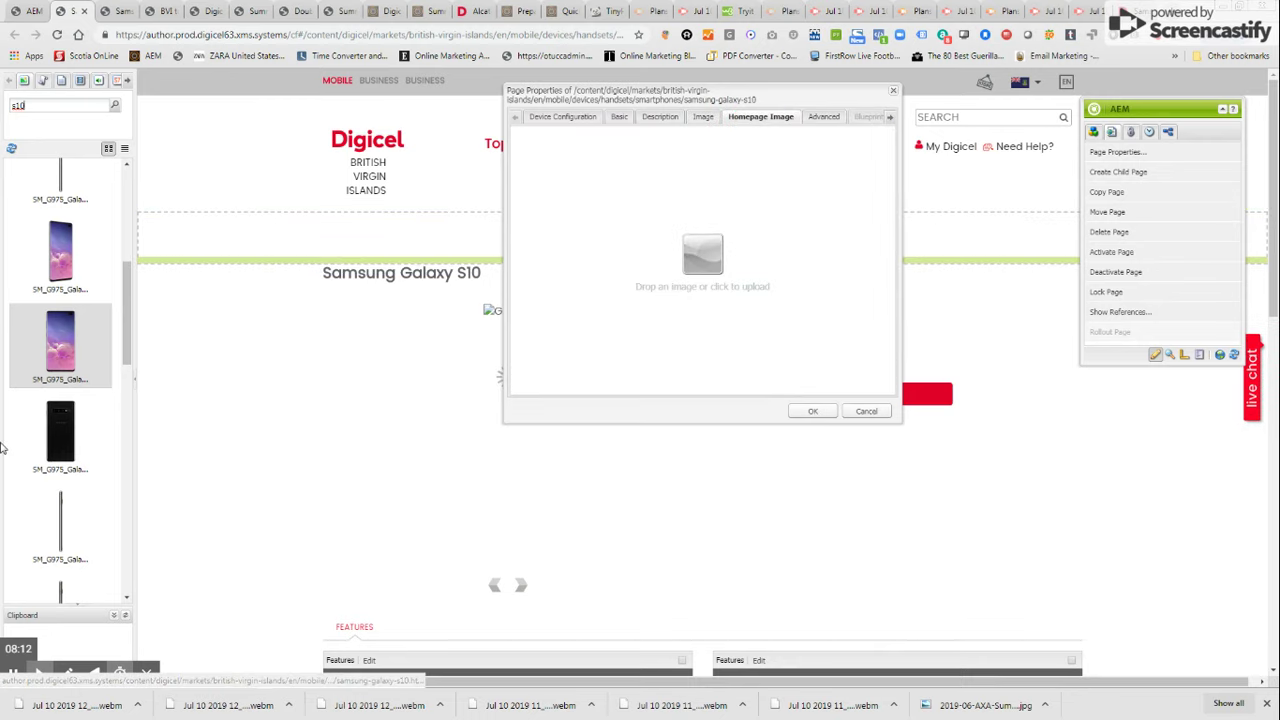
{"action": "left_click_drag", "start_coordinate": [86, 366], "coordinate": [668, 317]}
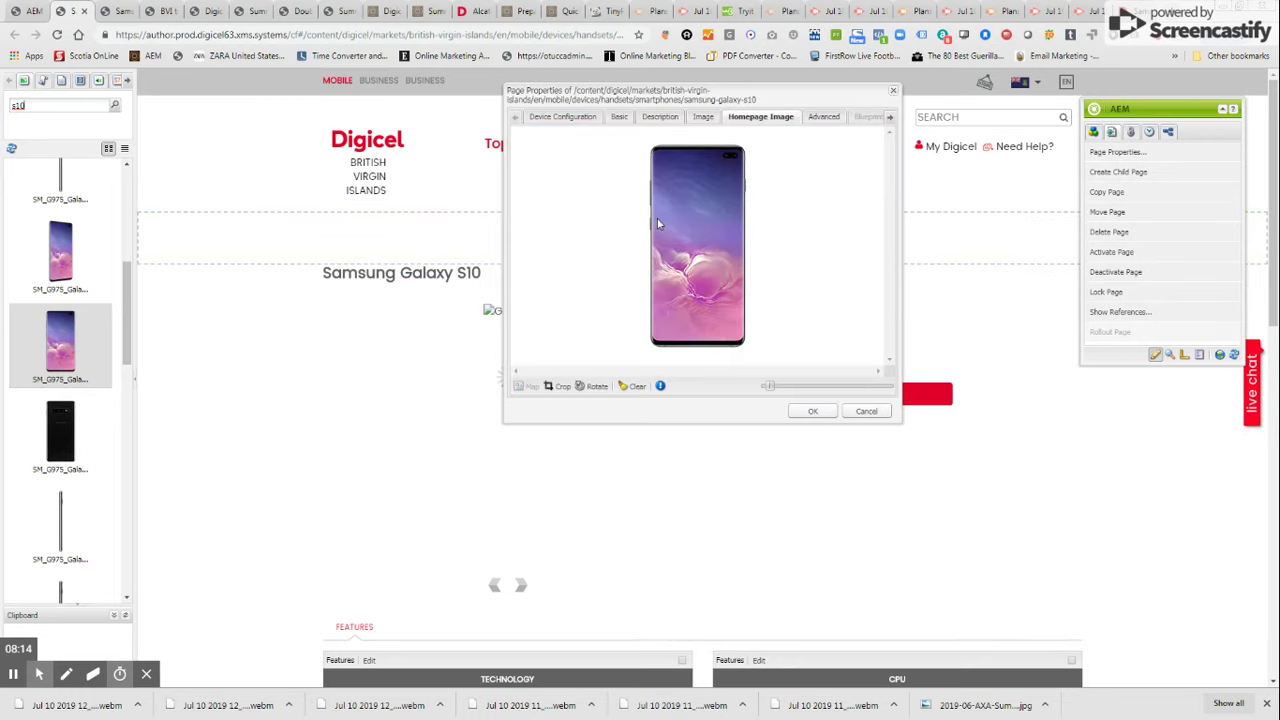
Step: Check the device configuration and save the Samsung Galaxy S10 page properties
{"action": "left_click", "coordinate": [562, 117]}
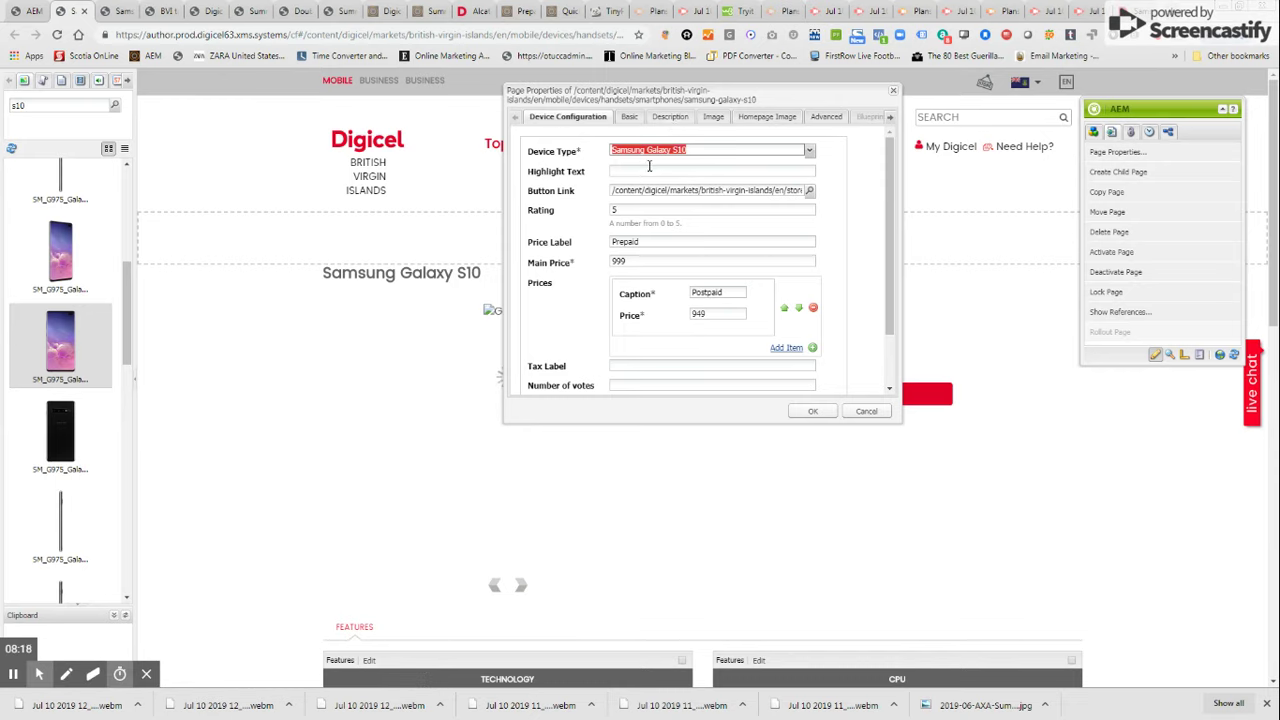
{"action": "left_click", "coordinate": [816, 411]}
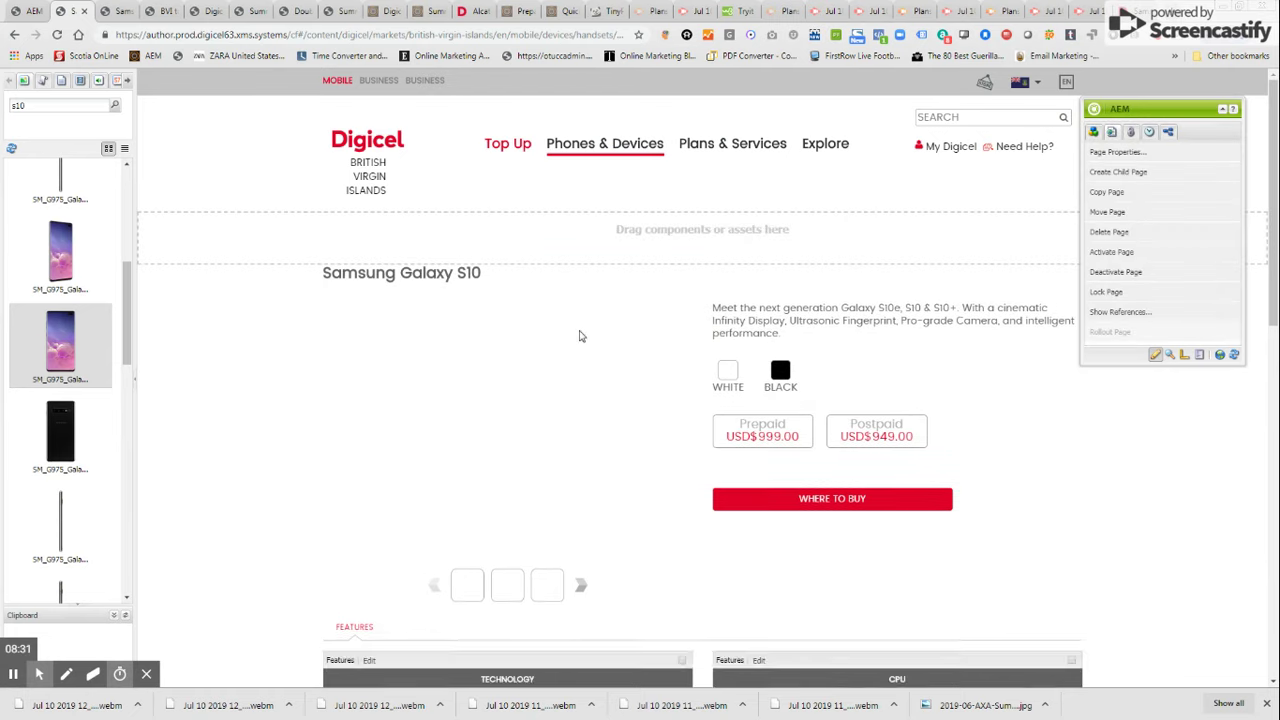
{"action": "scroll", "coordinate": [703, 420], "scroll_direction": "down", "scroll_amount": 2}
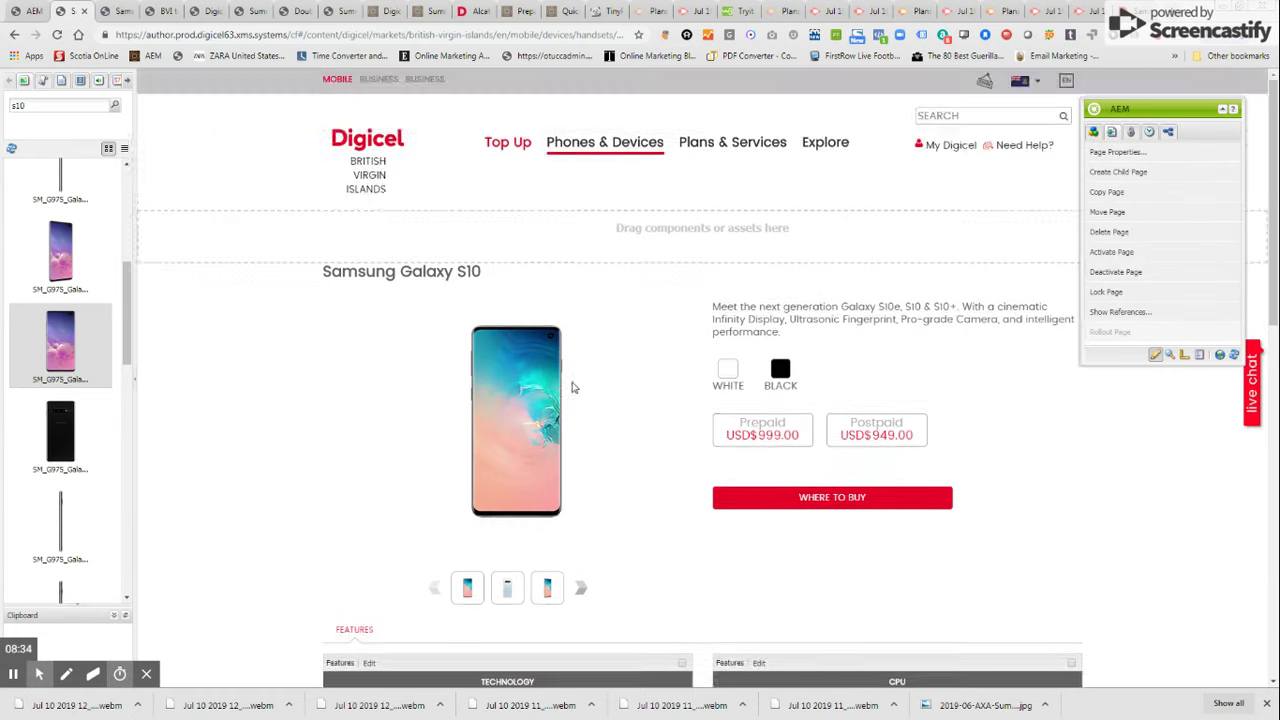
Step: Open the configuration of the first features block, enable Disabled design features and cancel without saving
{"action": "scroll", "coordinate": [730, 400], "scroll_direction": "down", "scroll_amount": 4}
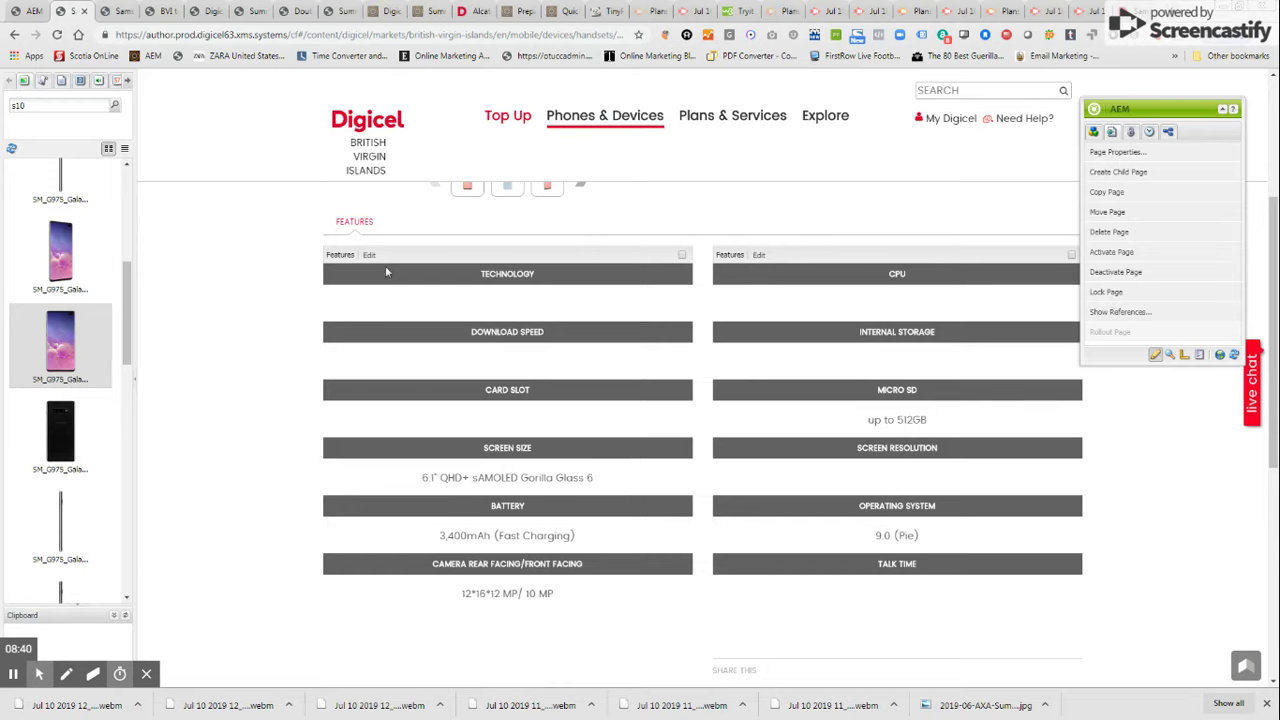
{"action": "left_click", "coordinate": [370, 257]}
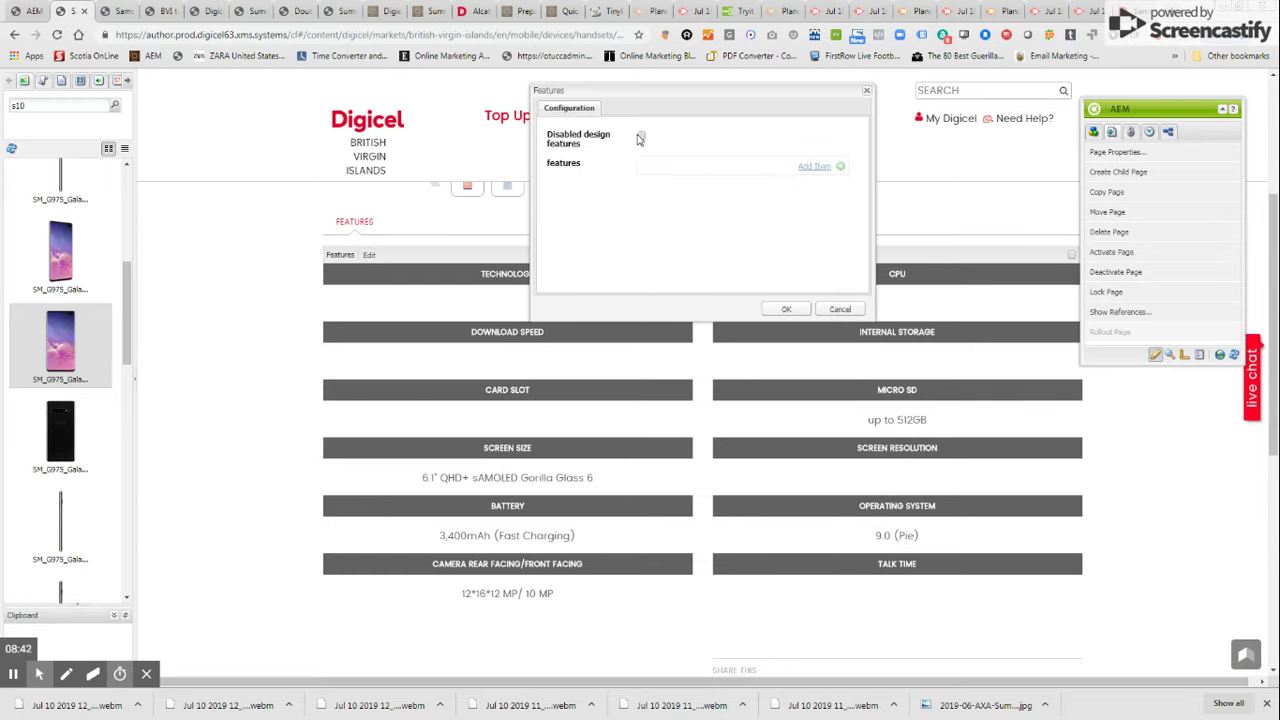
{"action": "left_click", "coordinate": [641, 137]}
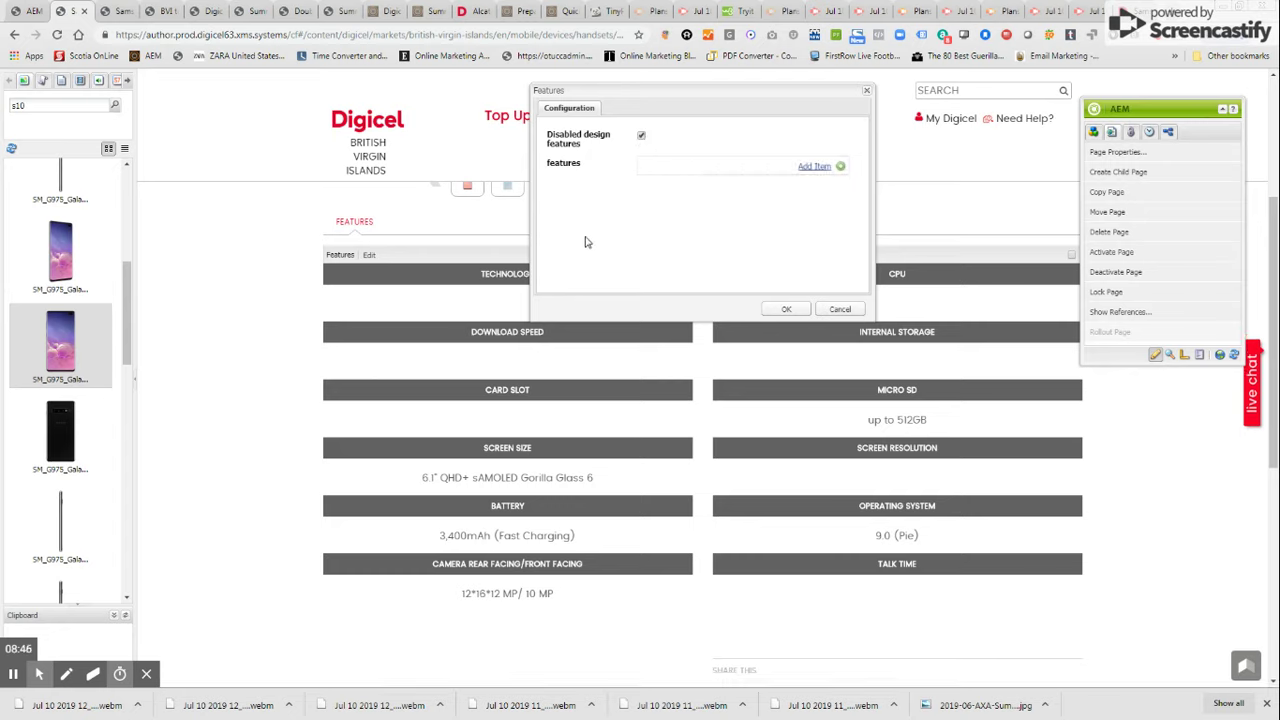
{"action": "left_click", "coordinate": [840, 310]}
Step: Activate the Samsung Galaxy S10 page and open the live British Virgin Islands smartphones listing
{"action": "scroll", "coordinate": [838, 318], "scroll_direction": "up", "scroll_amount": 3}
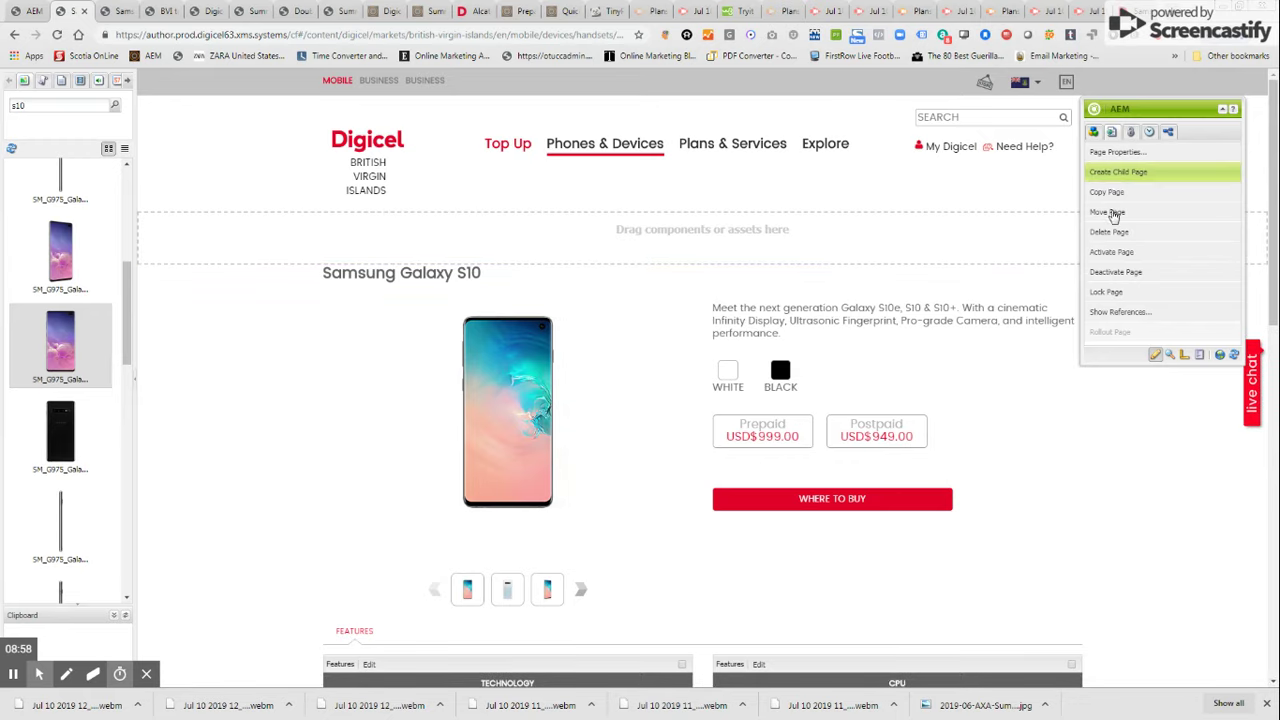
{"action": "left_click", "coordinate": [1104, 258]}
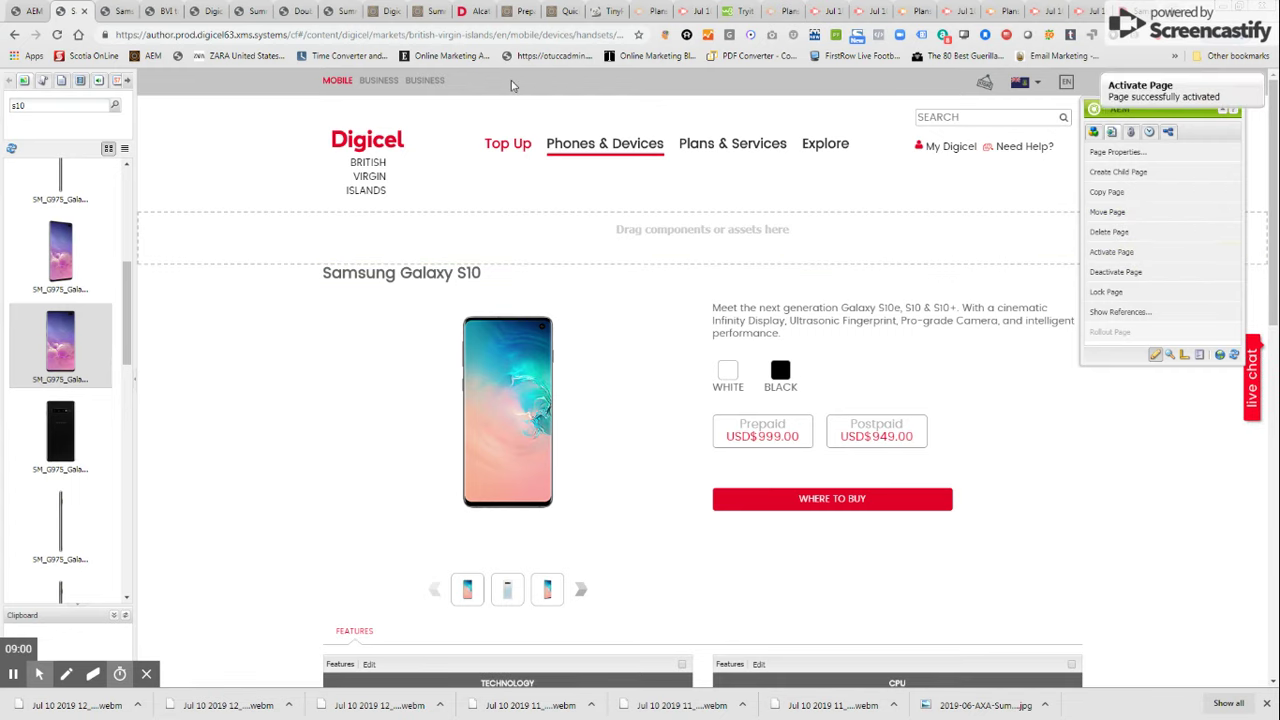
{"action": "left_click", "coordinate": [476, 11]}
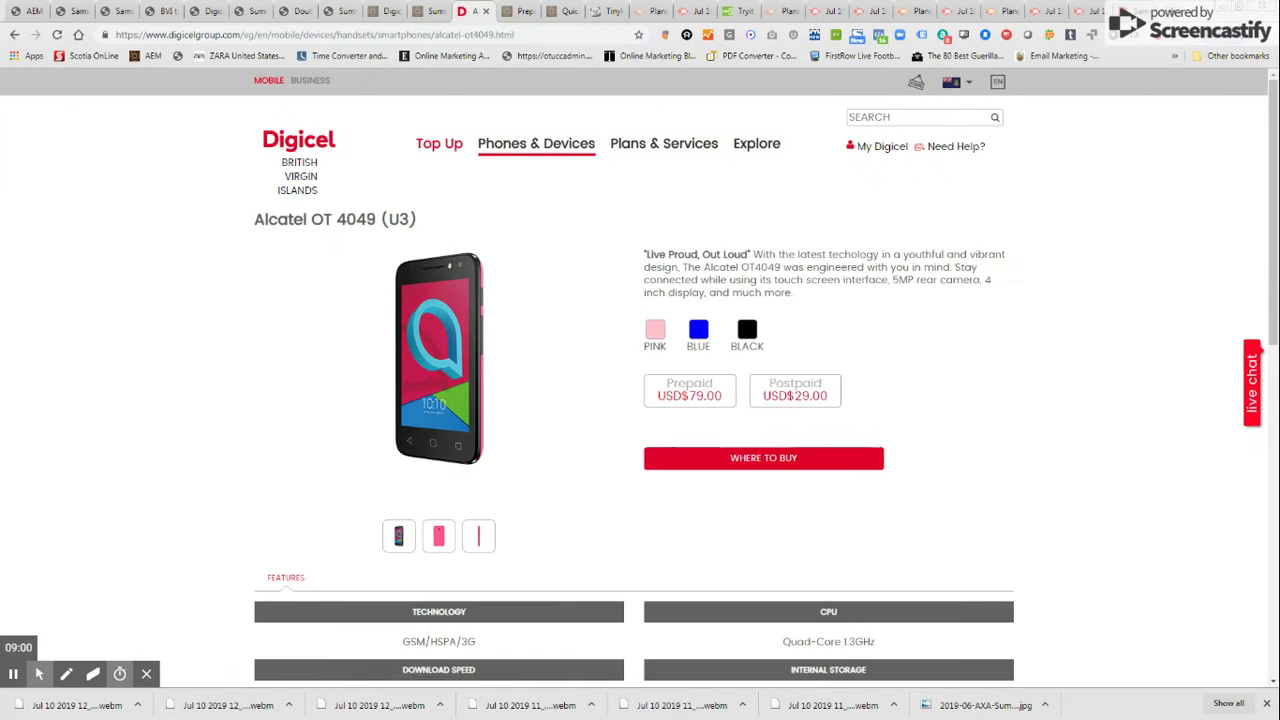
{"action": "mouse_move", "coordinate": [551, 157]}
{"action": "left_click", "coordinate": [518, 181]}
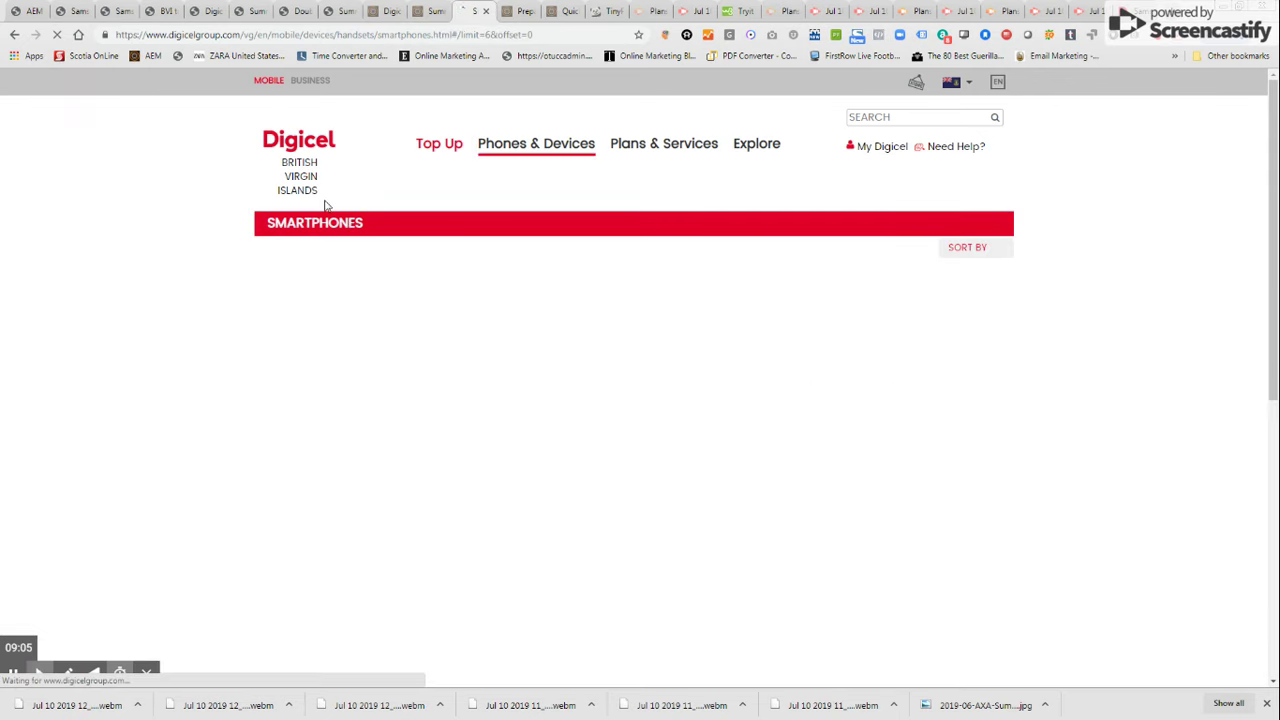
Step: Reload the live smartphones listing and expand it fully to check for the Samsung Galaxy S10
{"action": "scroll", "coordinate": [705, 380], "scroll_direction": "down", "scroll_amount": 3}
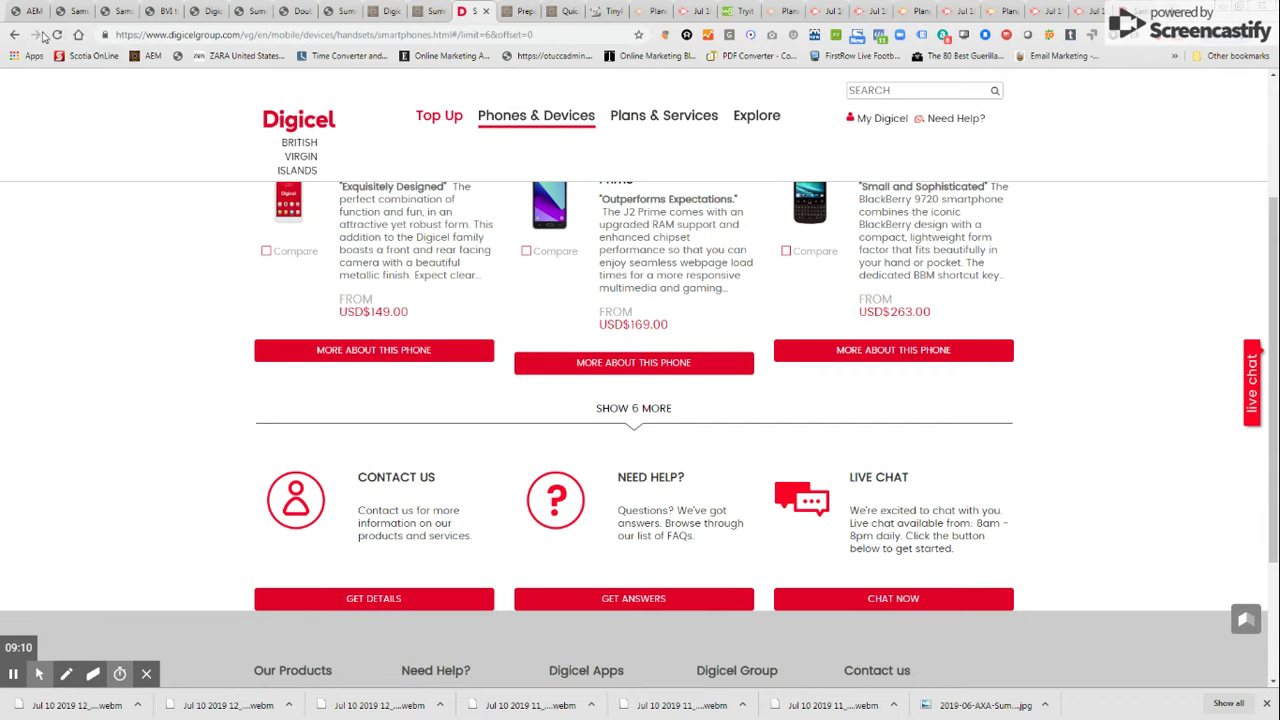
{"action": "left_click", "coordinate": [56, 35]}
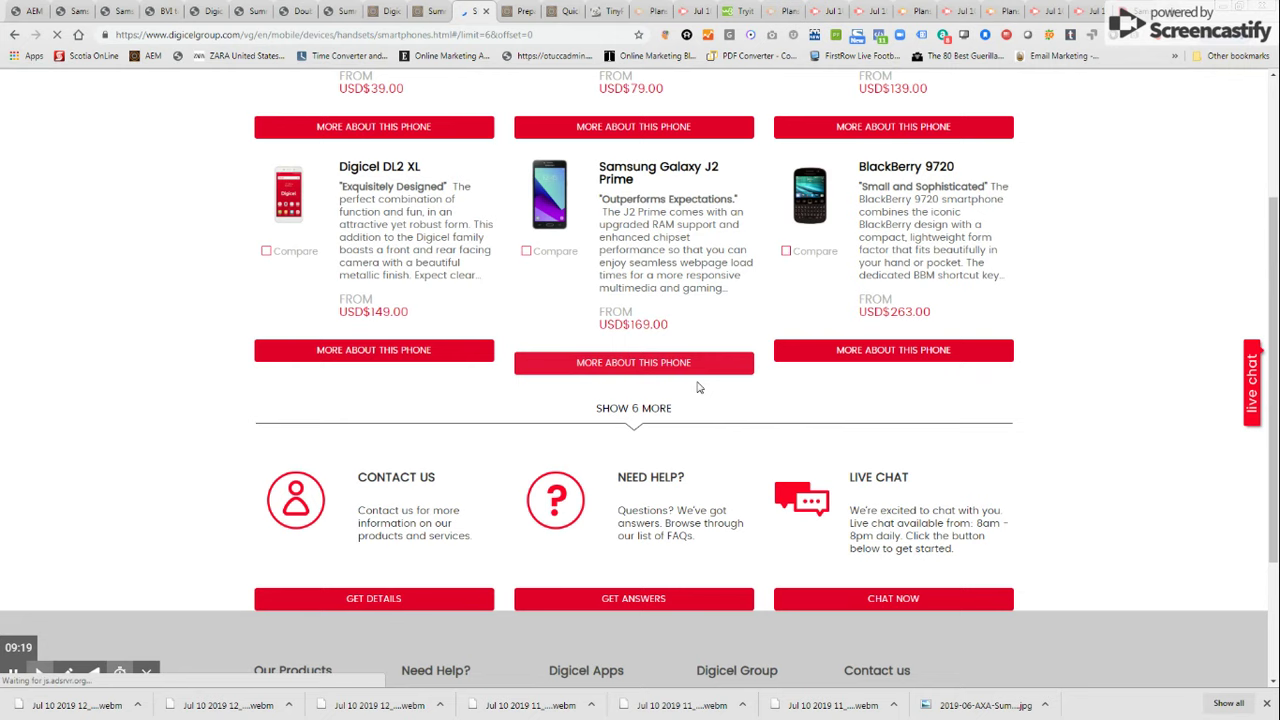
{"action": "left_click", "coordinate": [633, 408]}
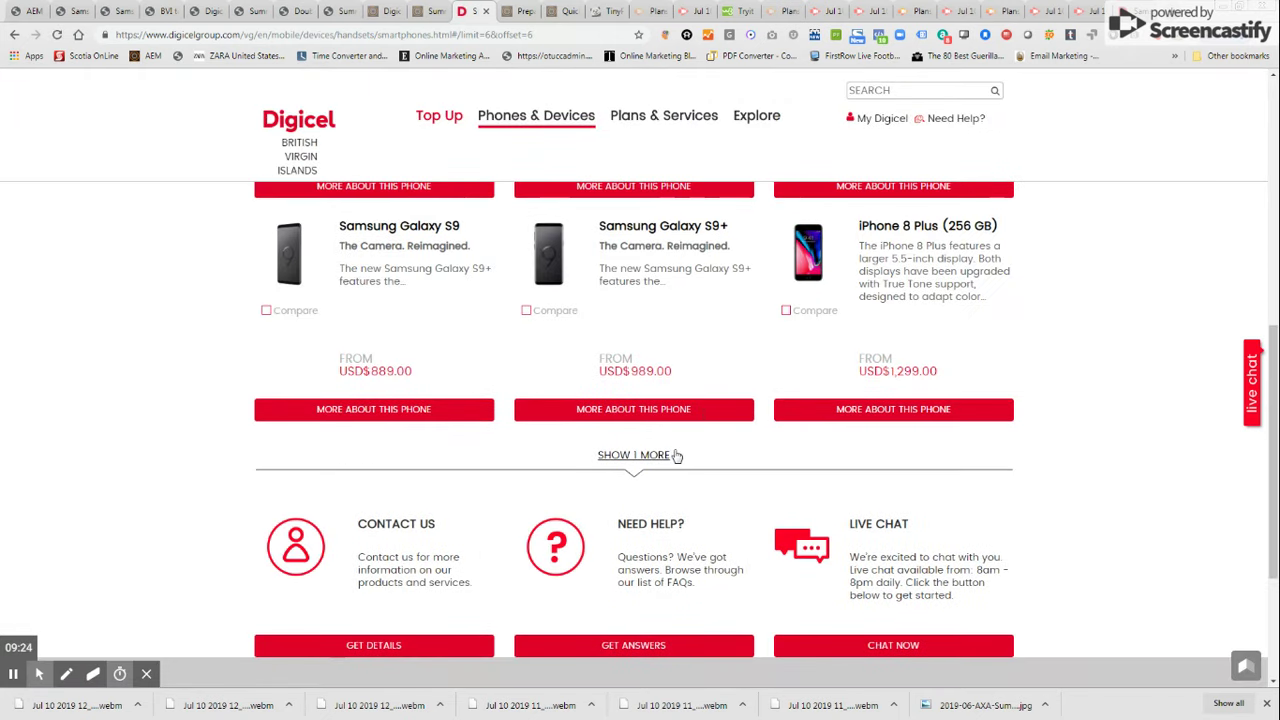
{"action": "left_click", "coordinate": [675, 455]}
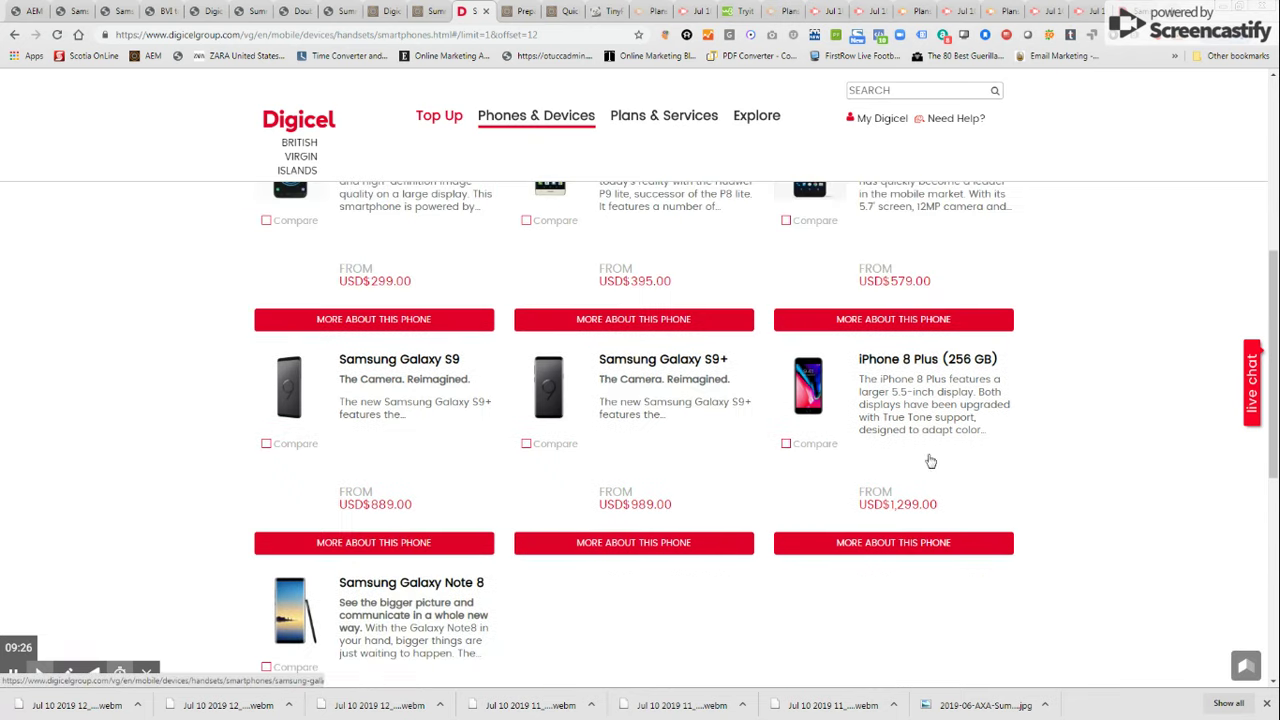
{"action": "scroll", "coordinate": [930, 461], "scroll_direction": "up", "scroll_amount": 15}
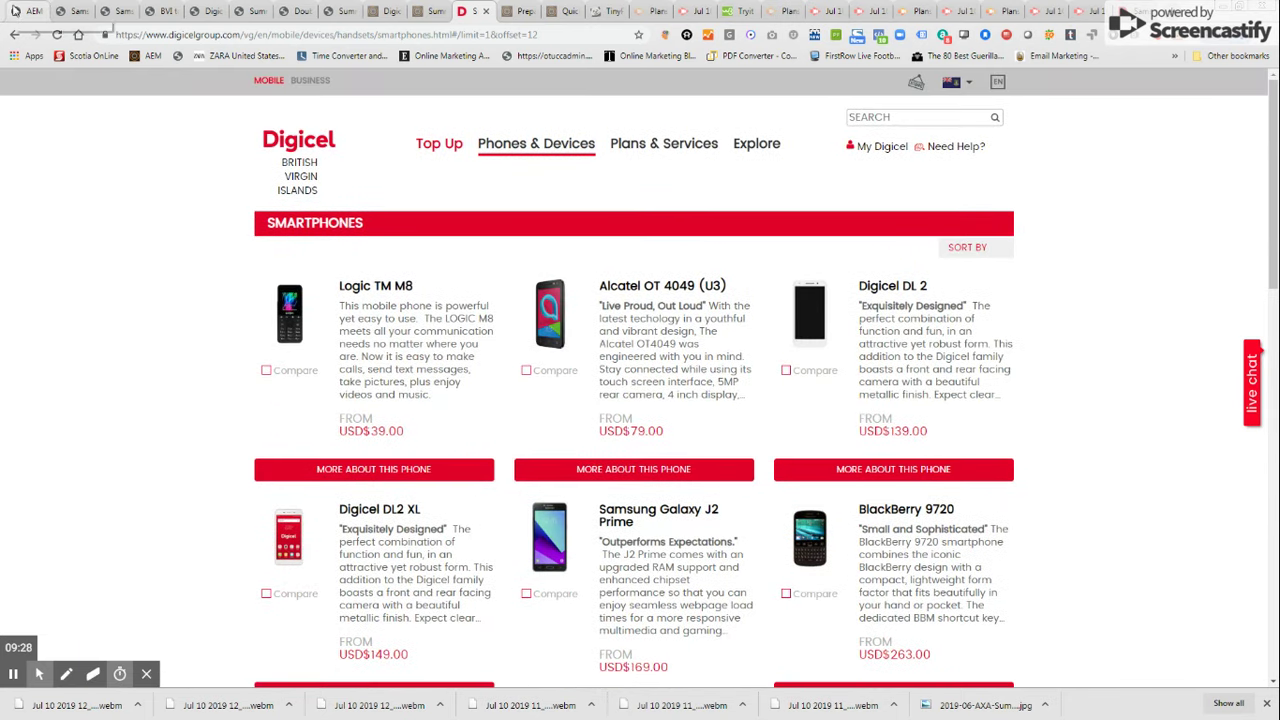
Step: Switch back to AEM and activate the Smartphones page under the British Virgin Islands Handsets section
{"action": "left_click", "coordinate": [15, 10]}
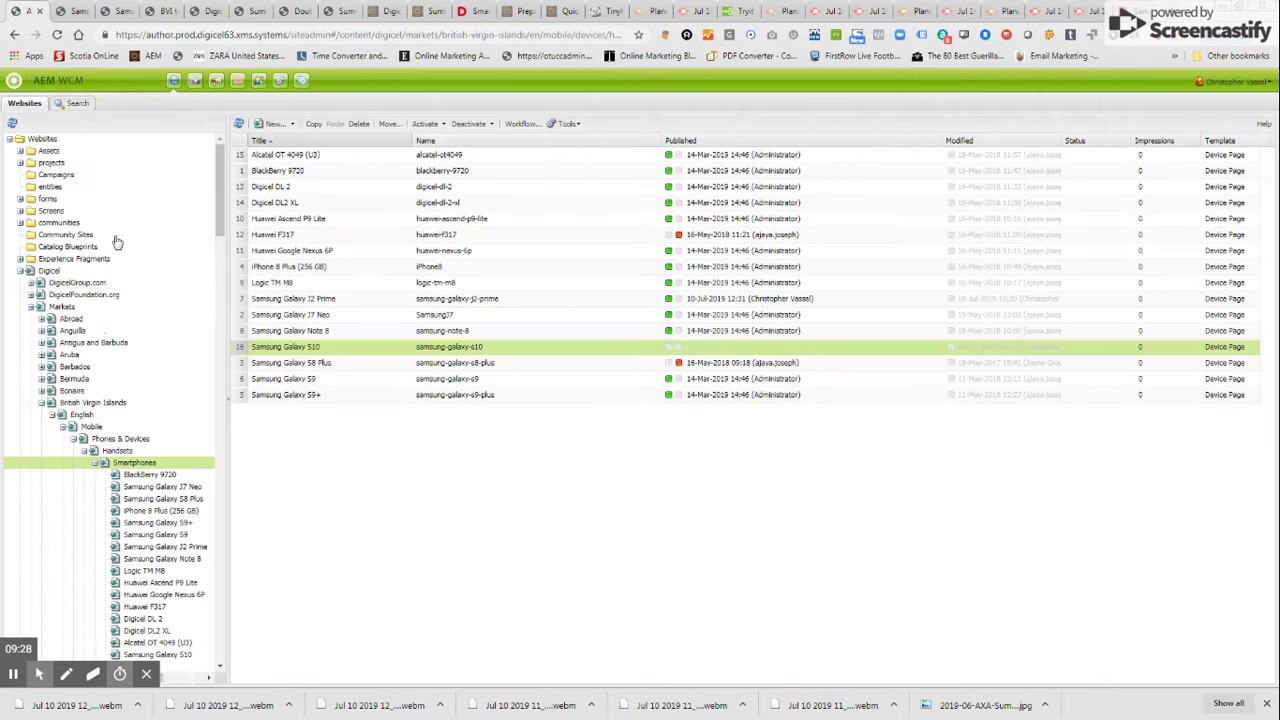
{"action": "left_click", "coordinate": [118, 451]}
{"action": "left_click", "coordinate": [274, 202]}
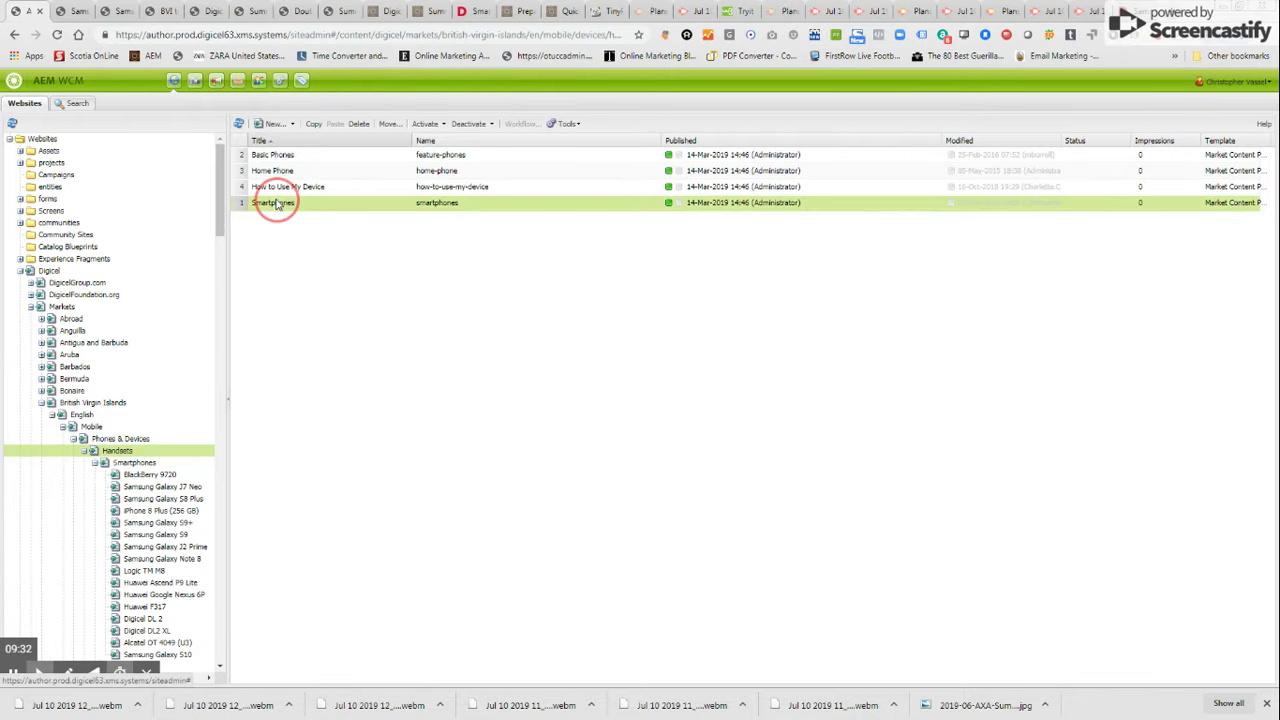
{"action": "left_click", "coordinate": [425, 123]}
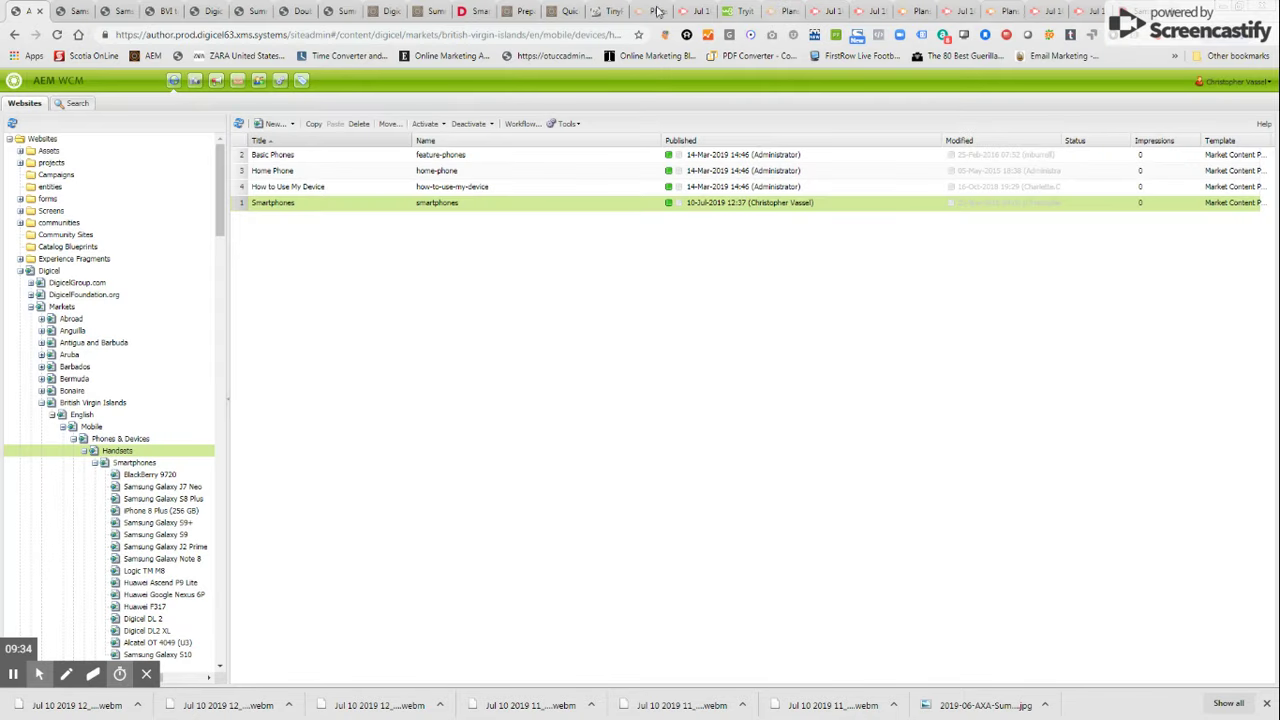
Step: Reload the live British Virgin Islands smartphones listing and show six more phones to check for the Samsung Galaxy S10
{"action": "left_click", "coordinate": [481, 12]}
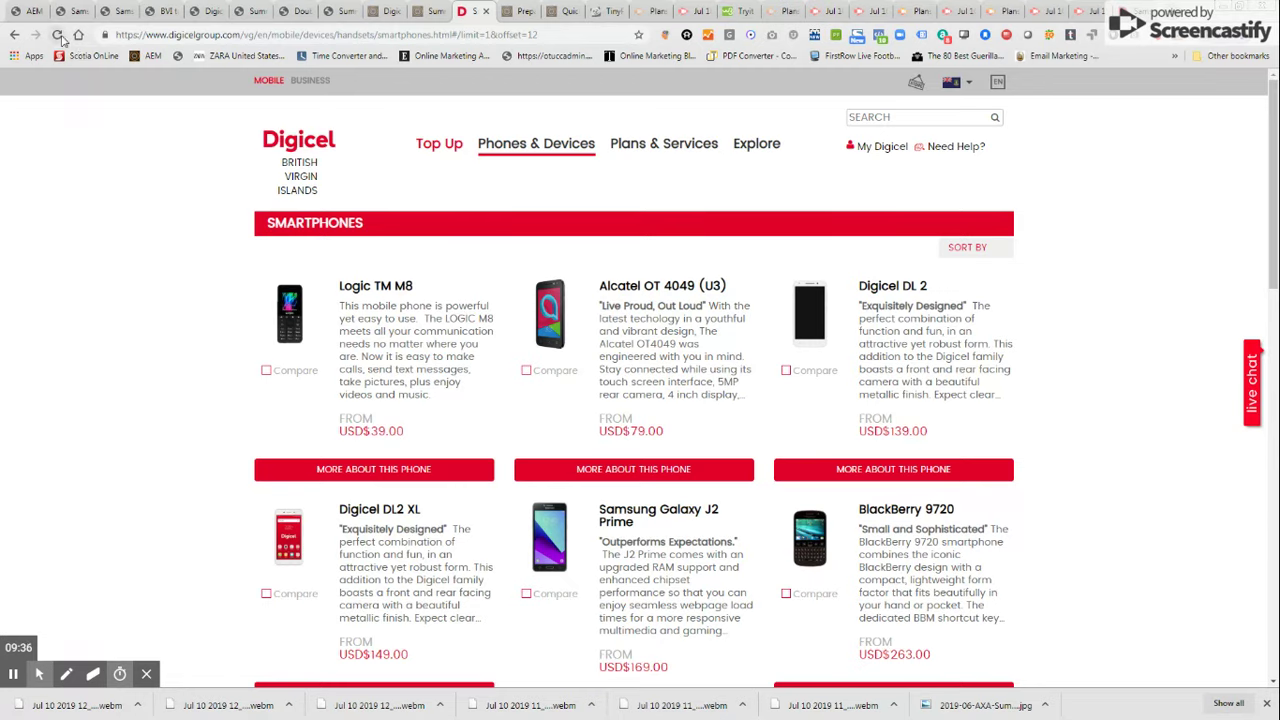
{"action": "left_click", "coordinate": [58, 35]}
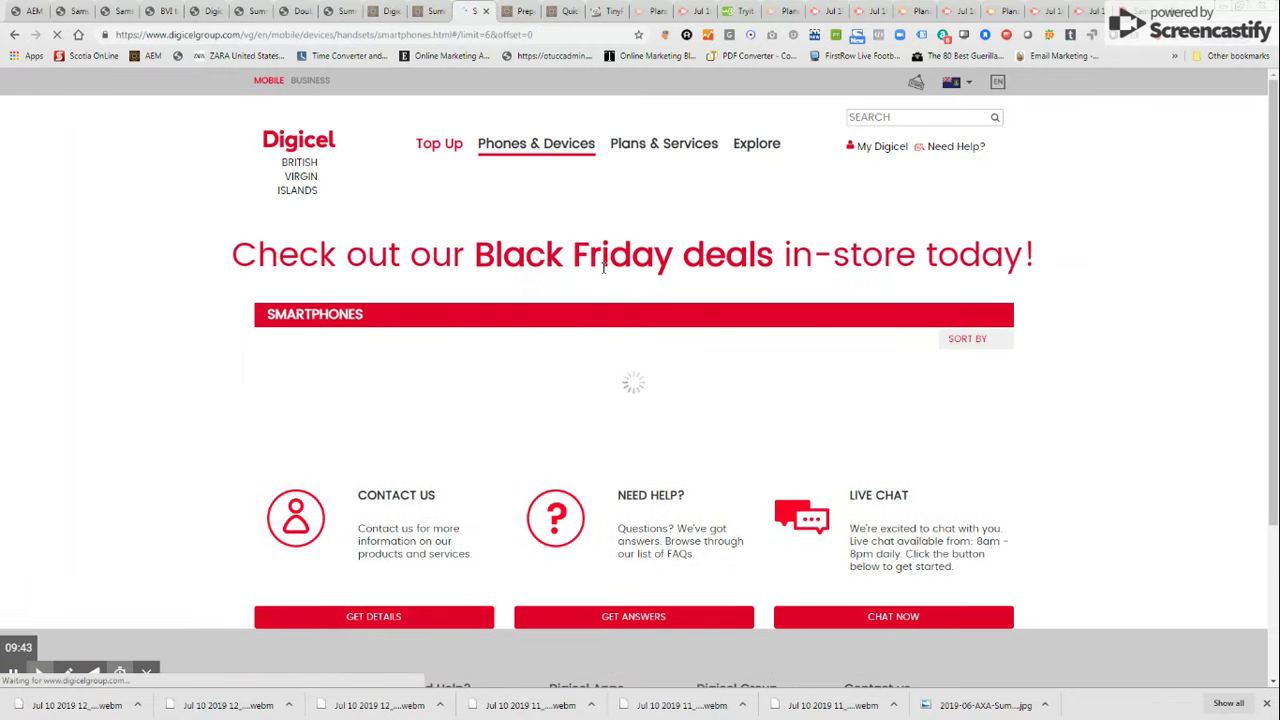
{"action": "scroll", "coordinate": [610, 280], "scroll_direction": "down", "scroll_amount": 4}
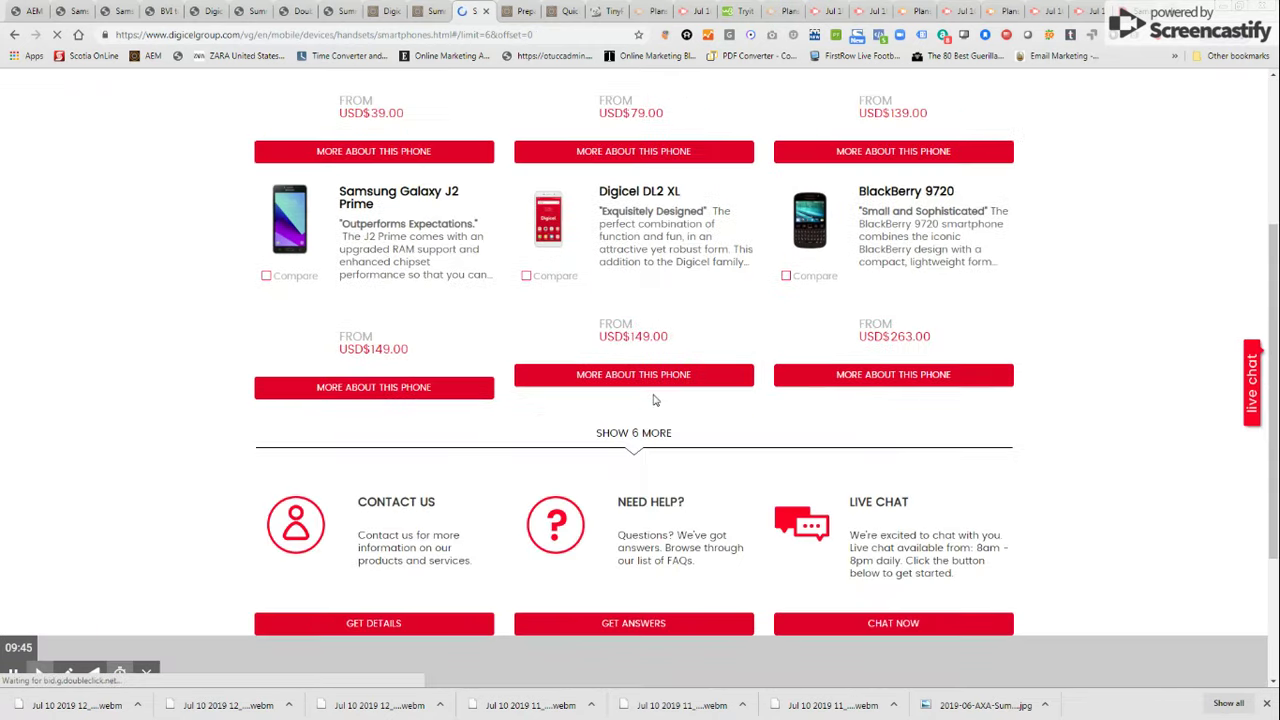
{"action": "left_click", "coordinate": [630, 435]}
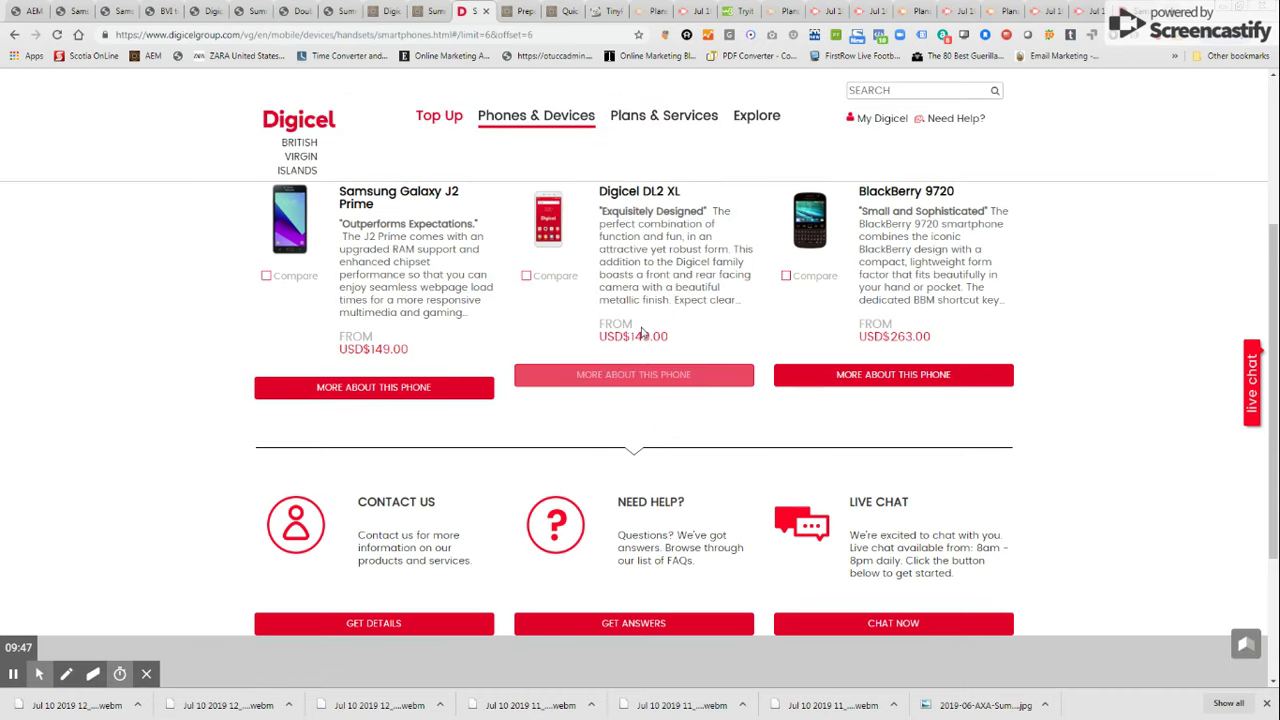
{"action": "scroll", "coordinate": [642, 333], "scroll_direction": "down", "scroll_amount": 2}
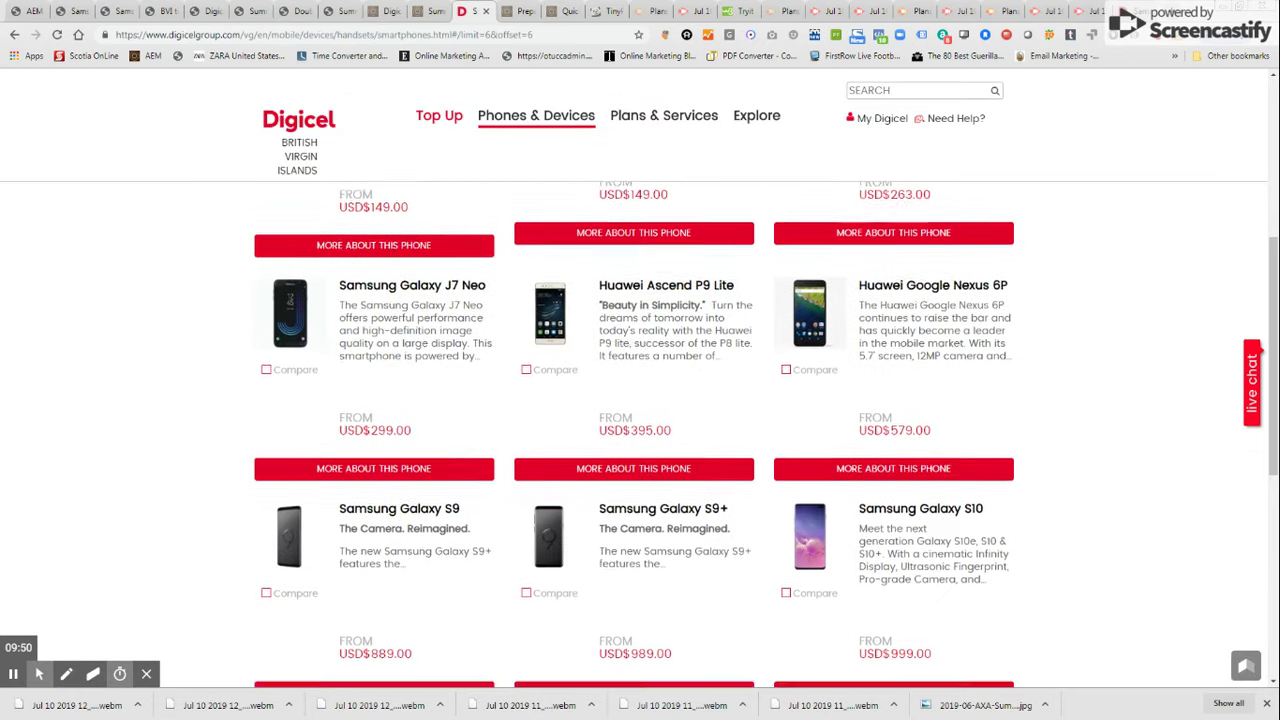
{"action": "scroll", "coordinate": [879, 432], "scroll_direction": "down", "scroll_amount": 2}
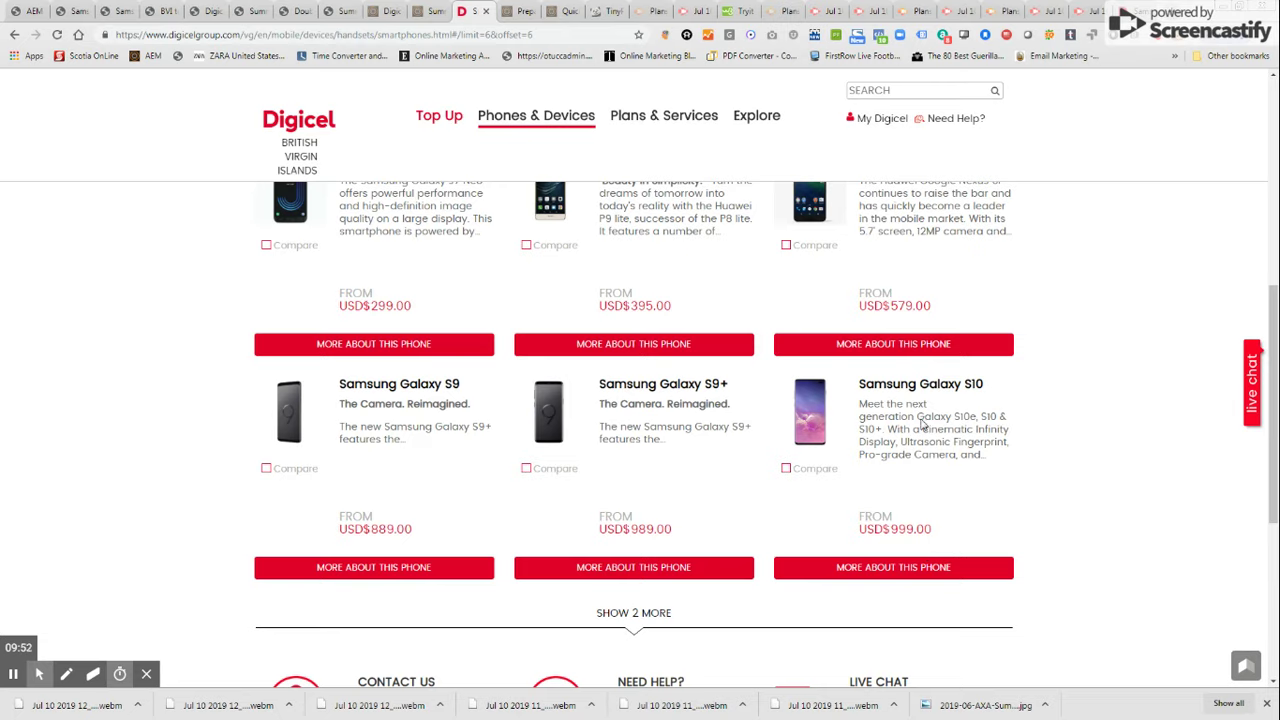